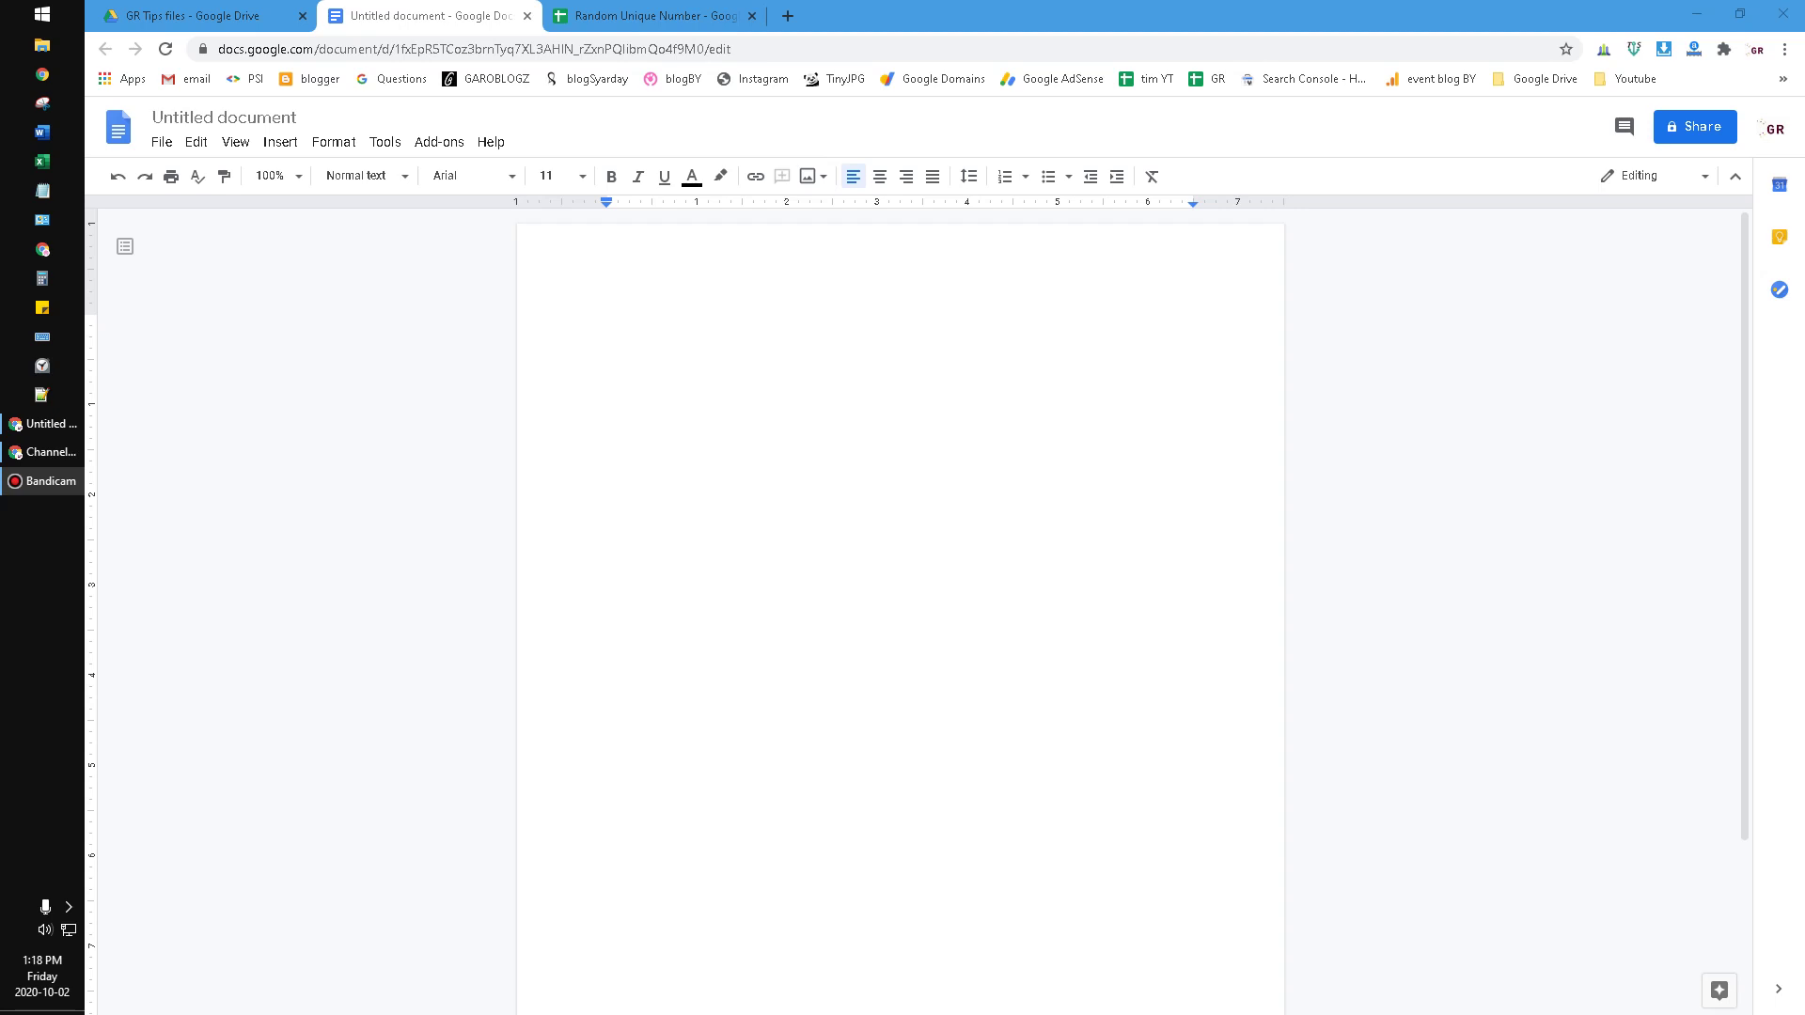
# Step: Insert an empty 3-column by 20-row table, replacing a trial 3x3 table
pyautogui.click(793, 324)
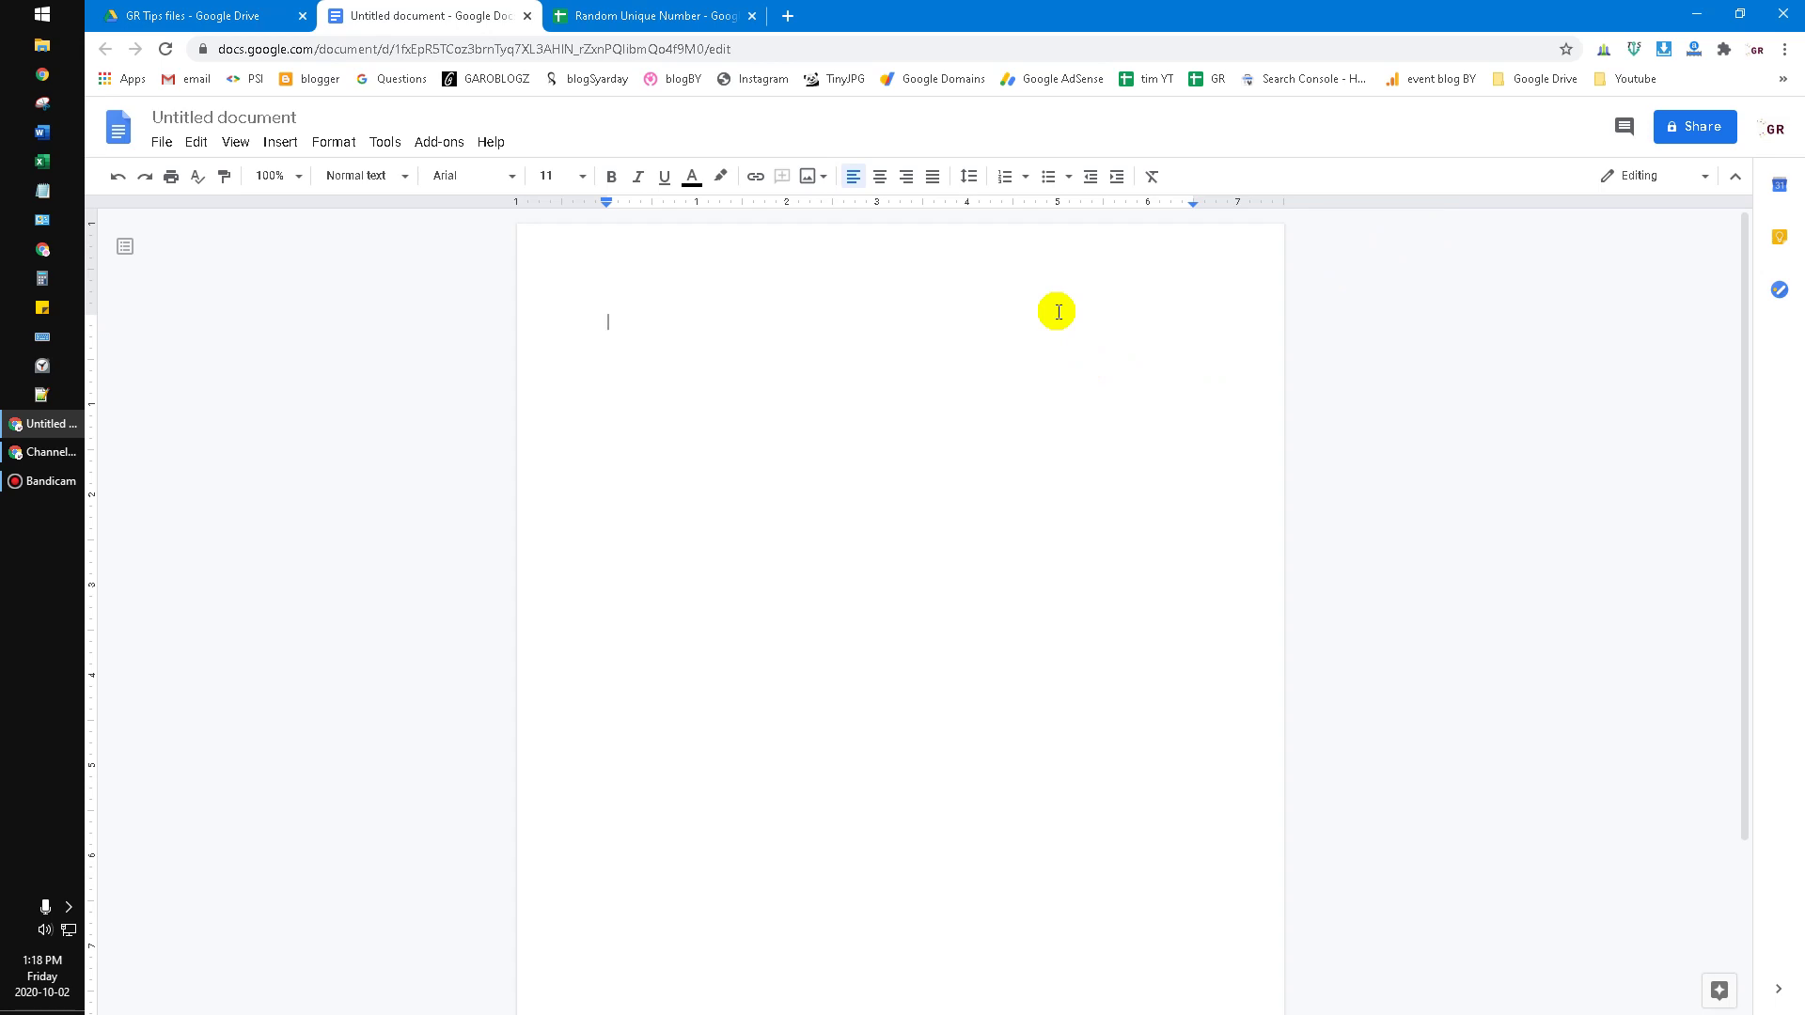
pyautogui.click(283, 142)
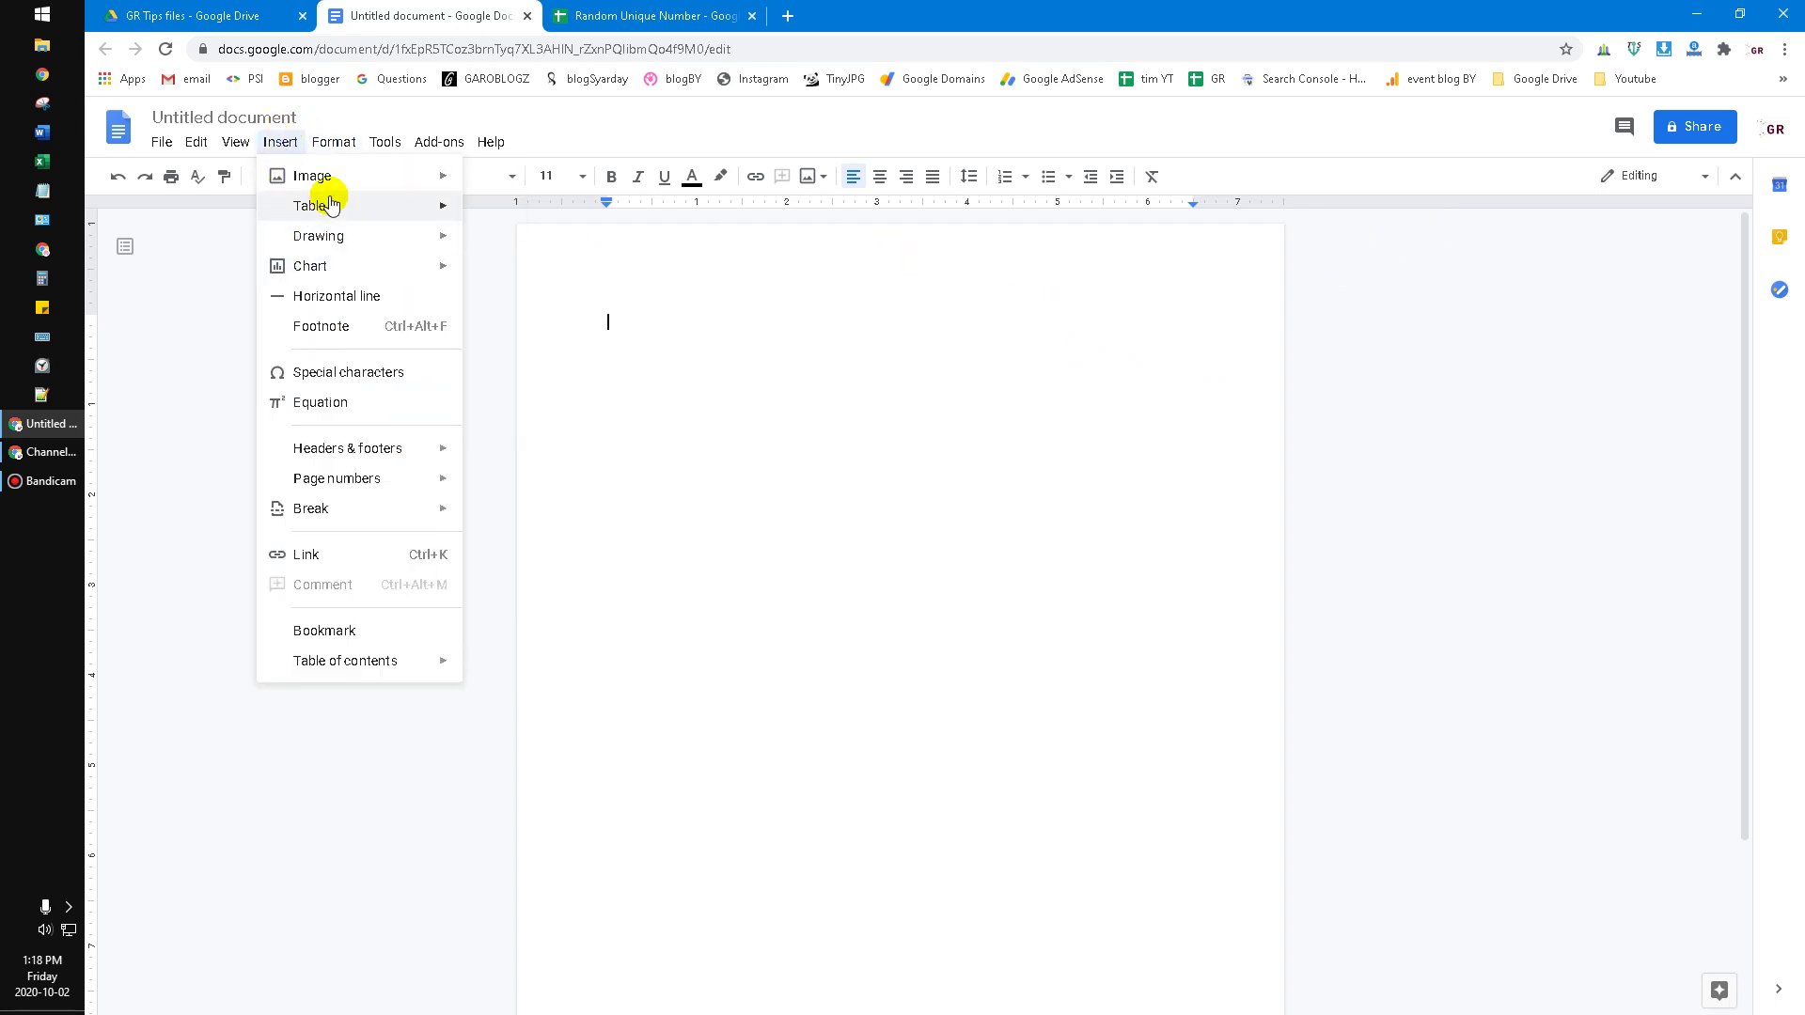
pyautogui.moveTo(309, 206)
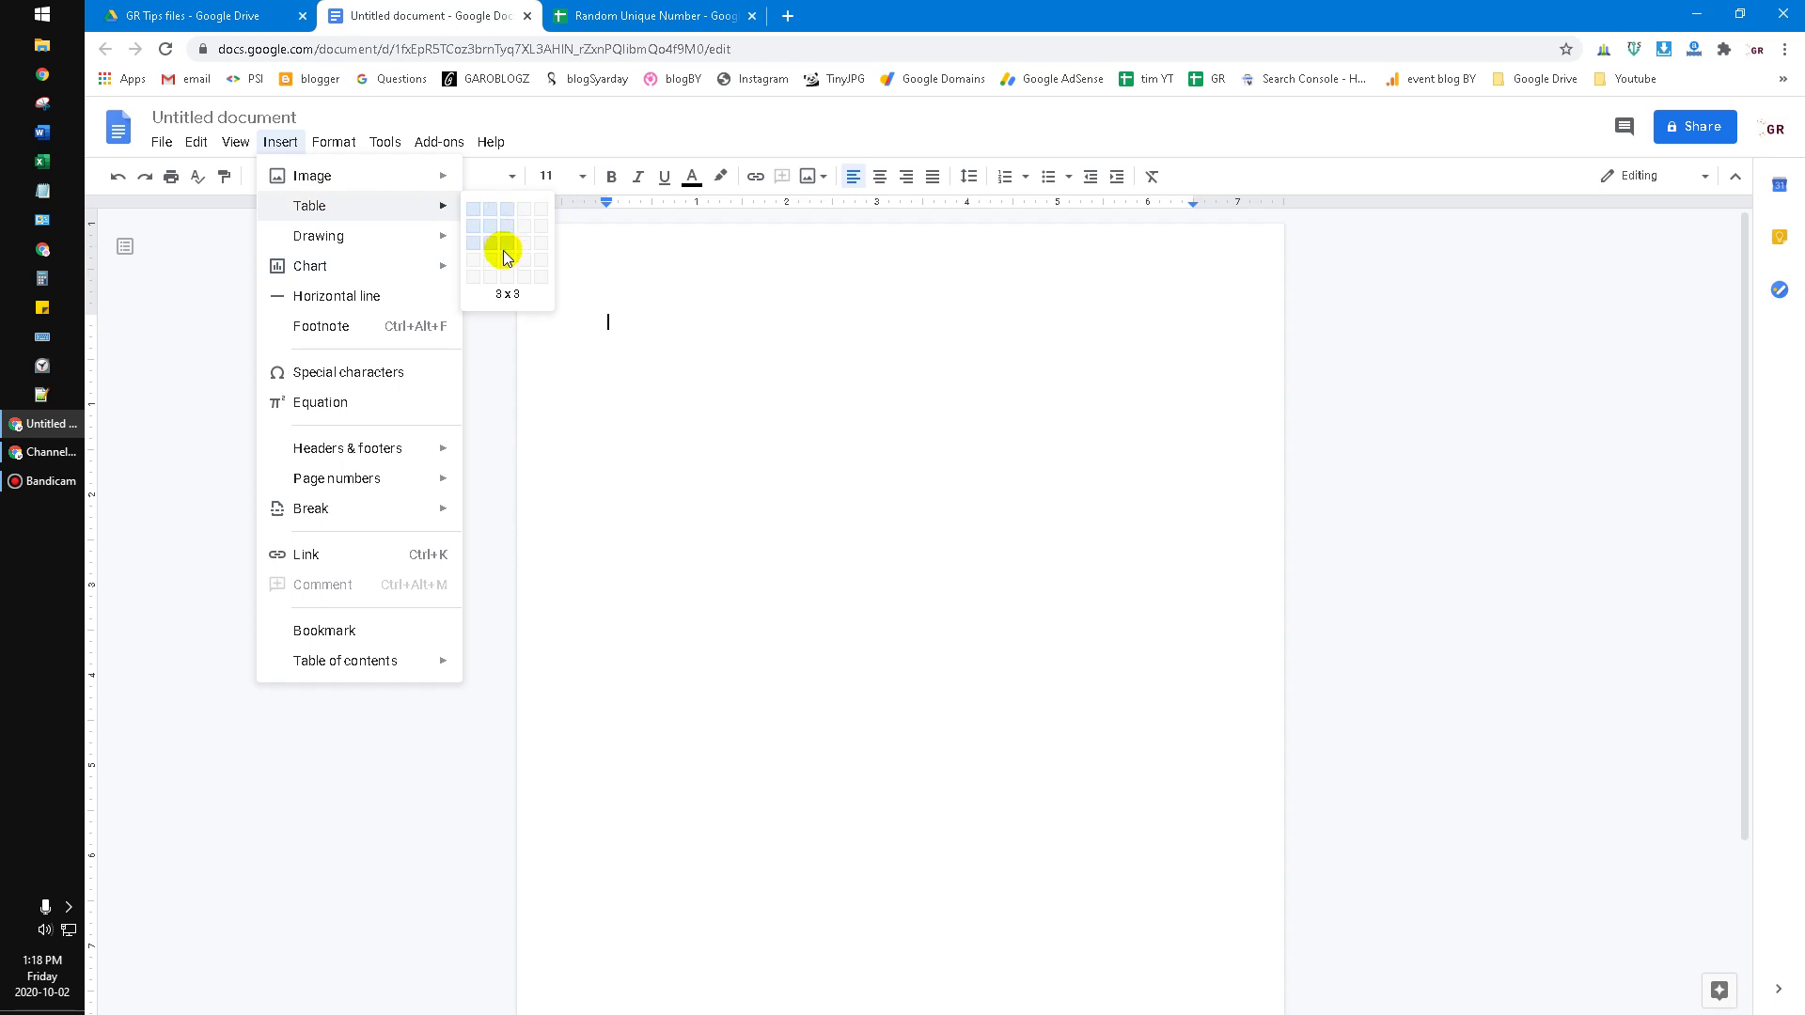
pyautogui.click(504, 251)
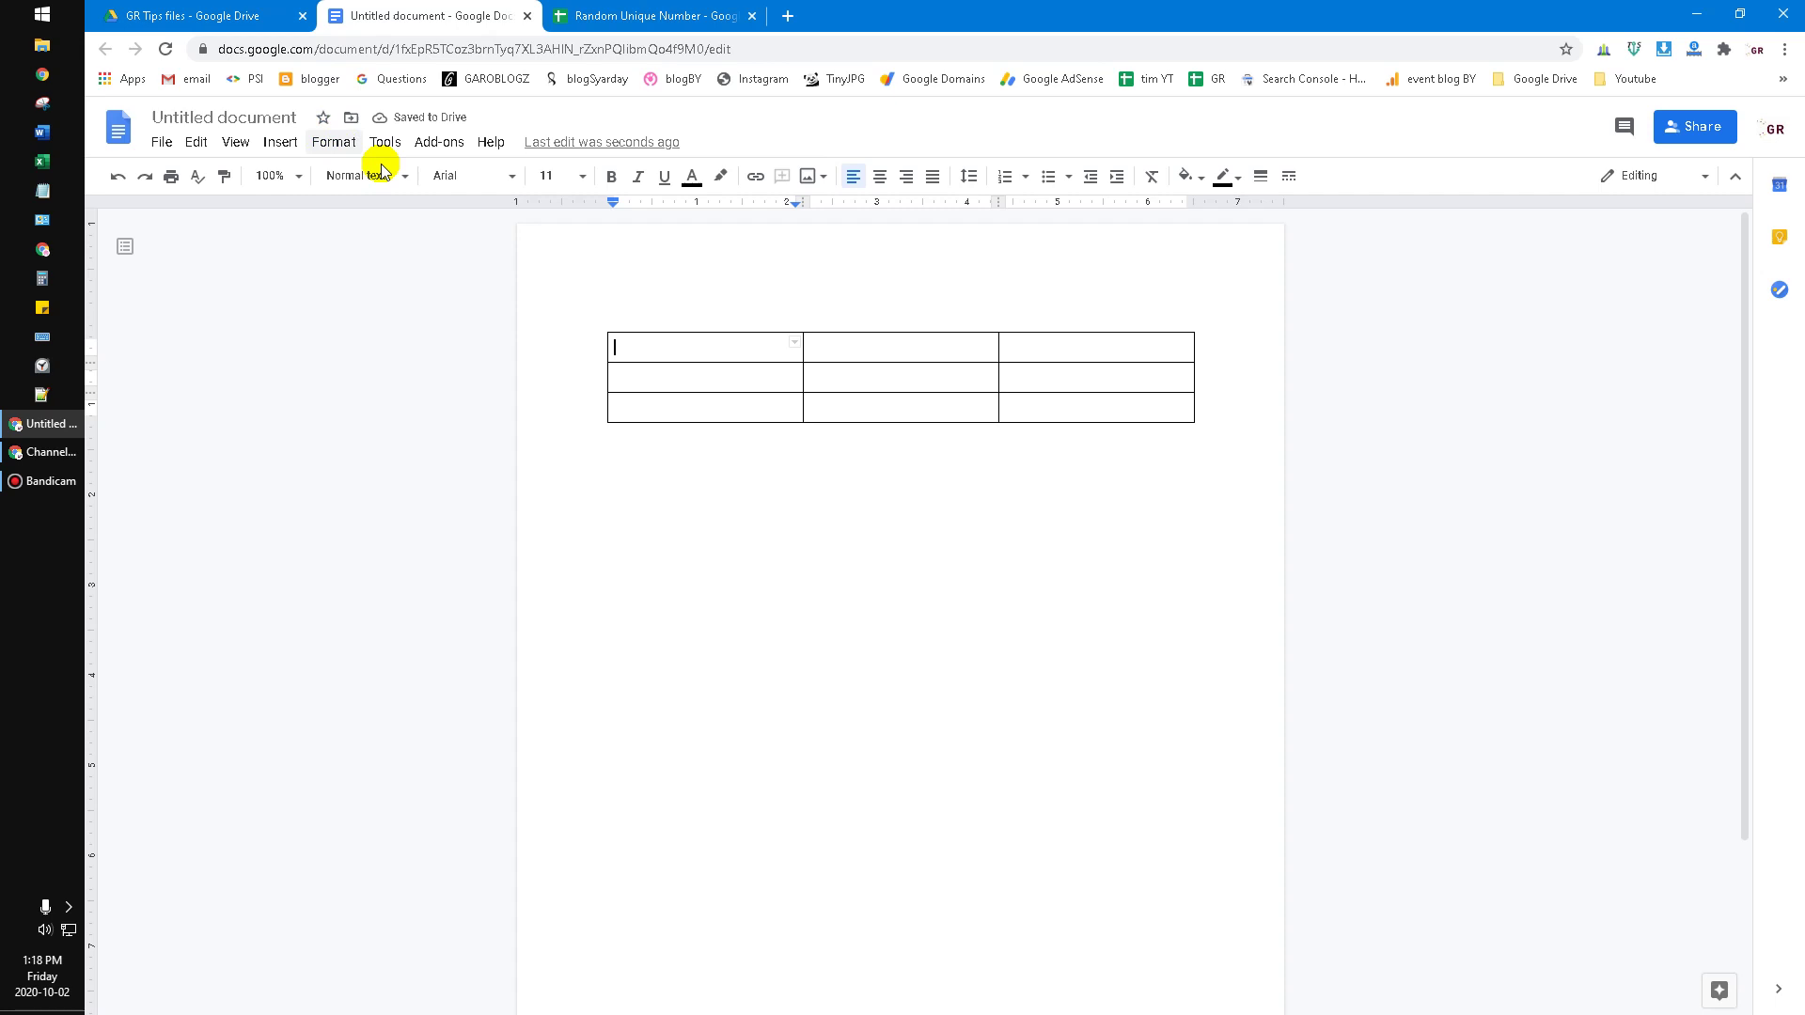
pyautogui.hotkey('ctrl', 'z')
pyautogui.click(282, 141)
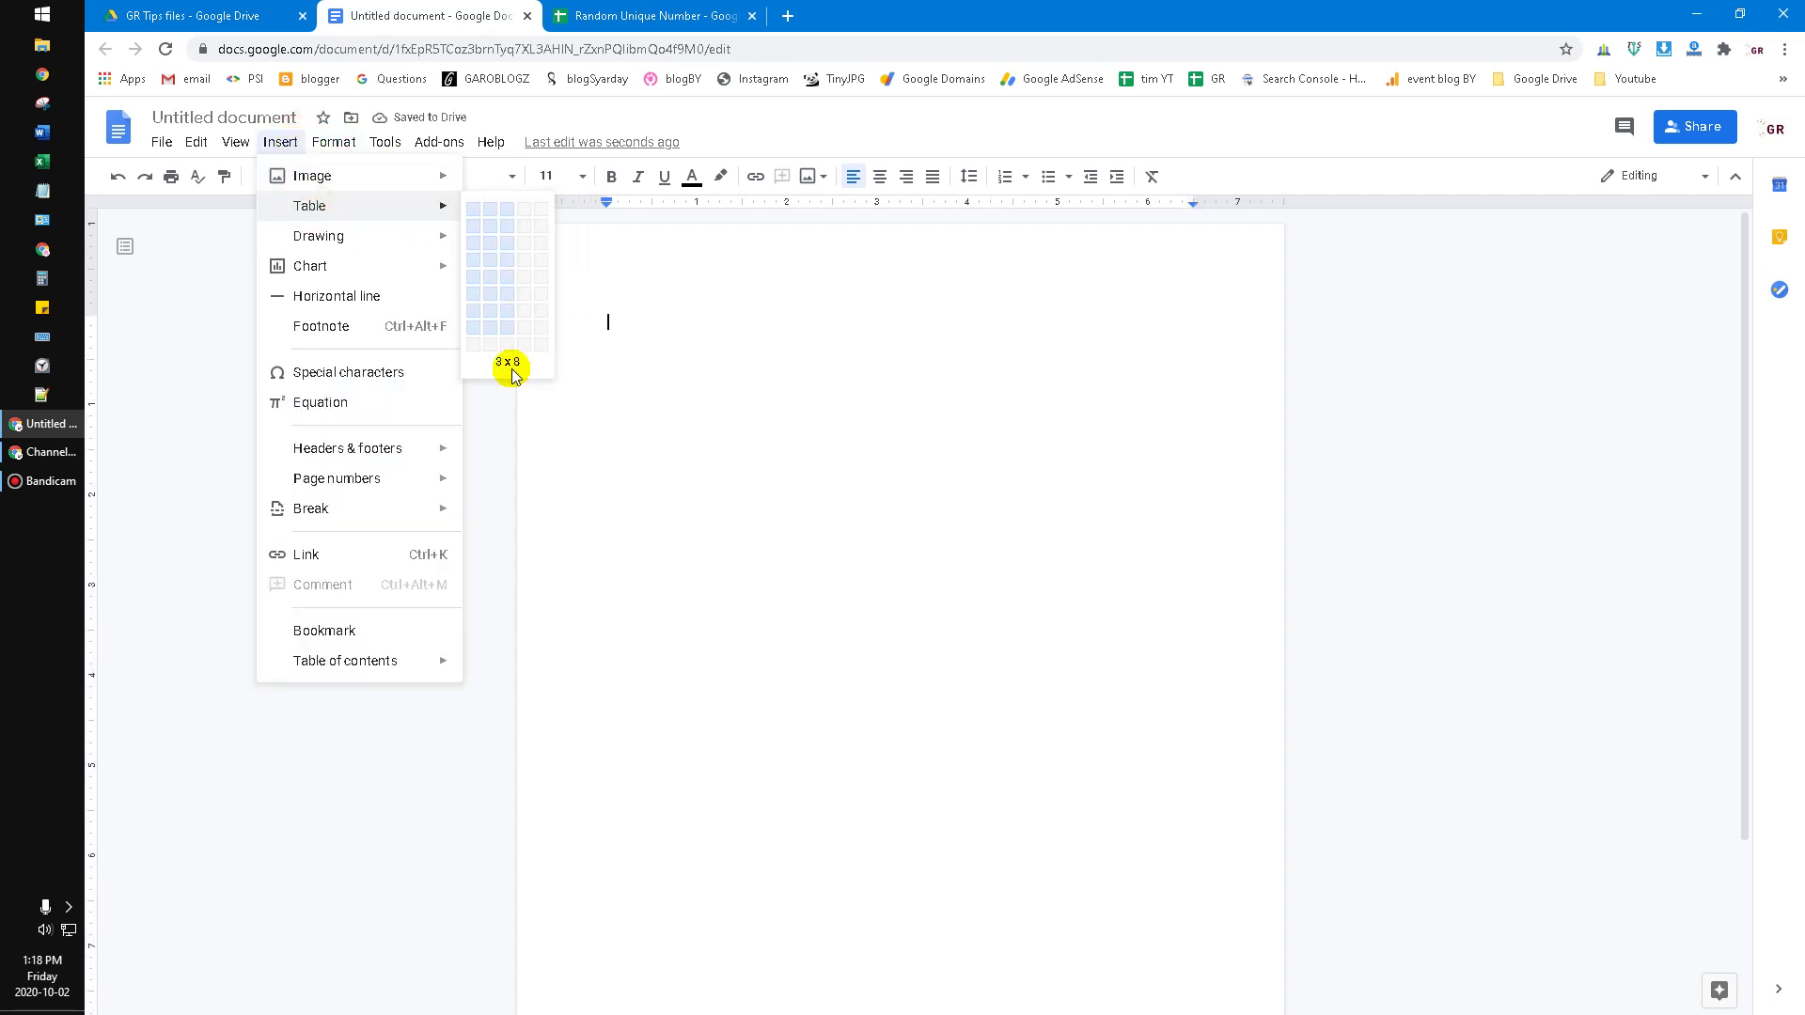
pyautogui.moveTo(310, 206)
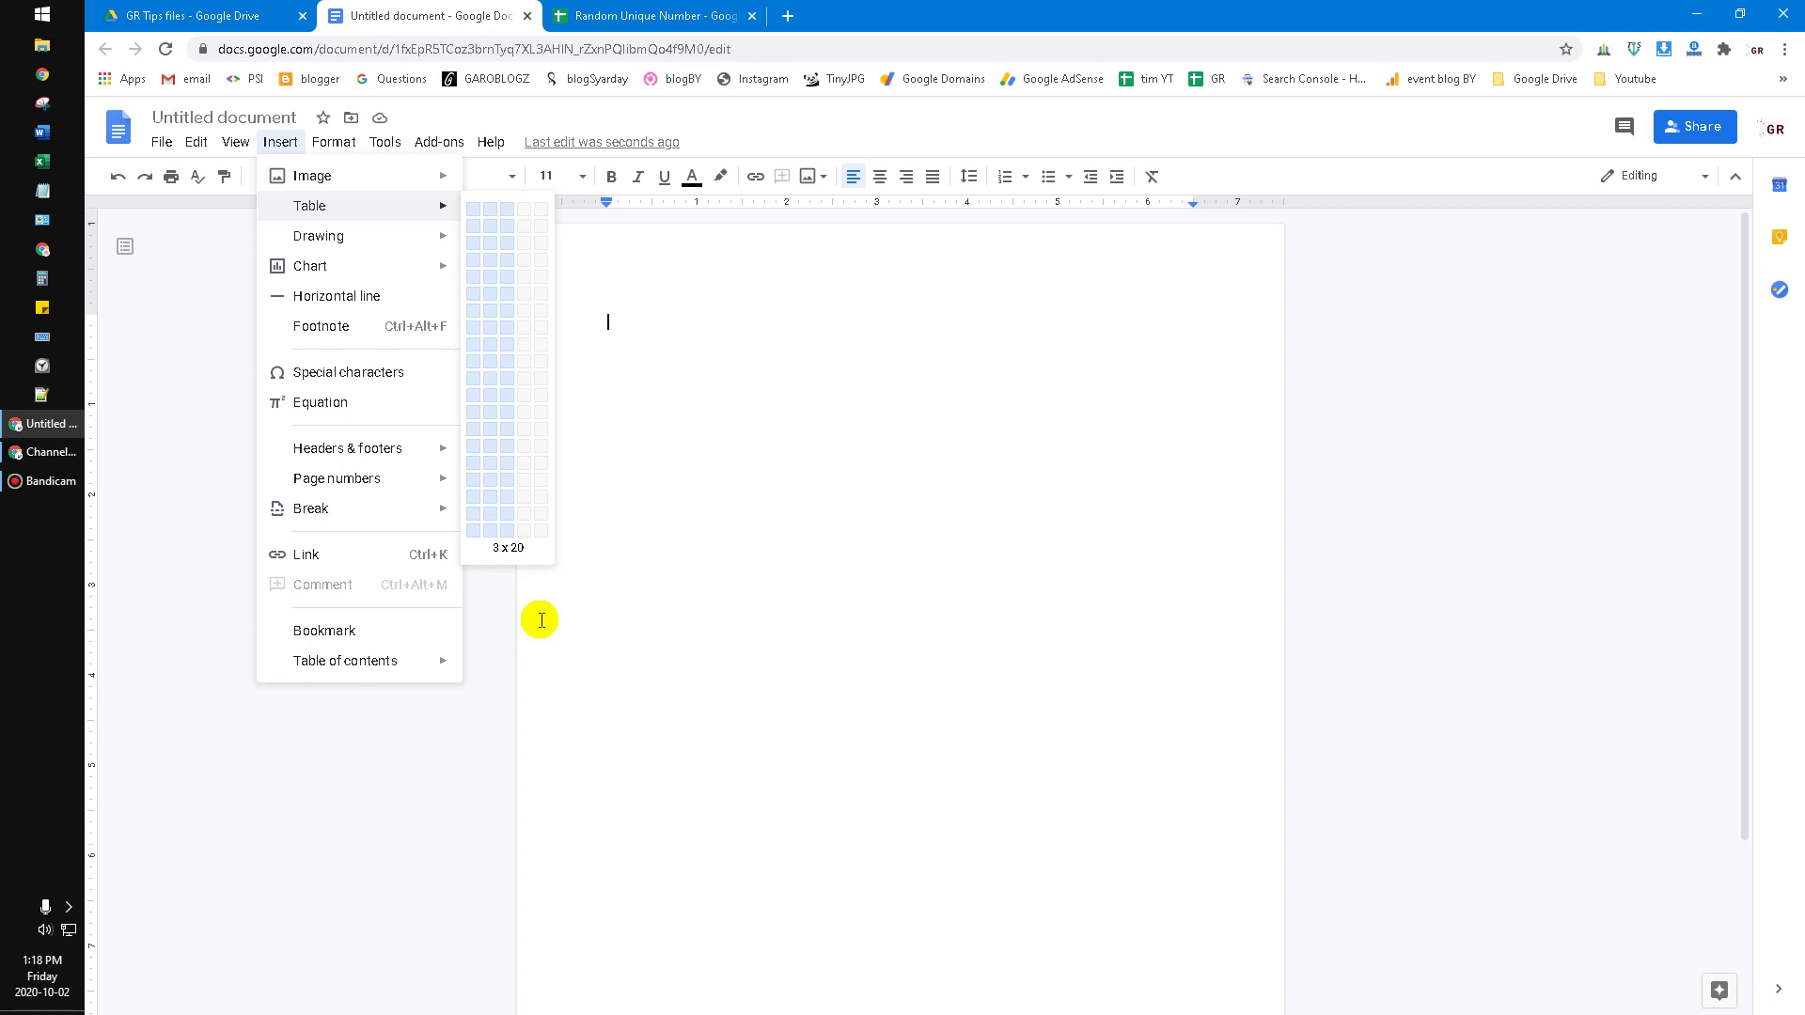
pyautogui.click(543, 621)
pyautogui.click(278, 141)
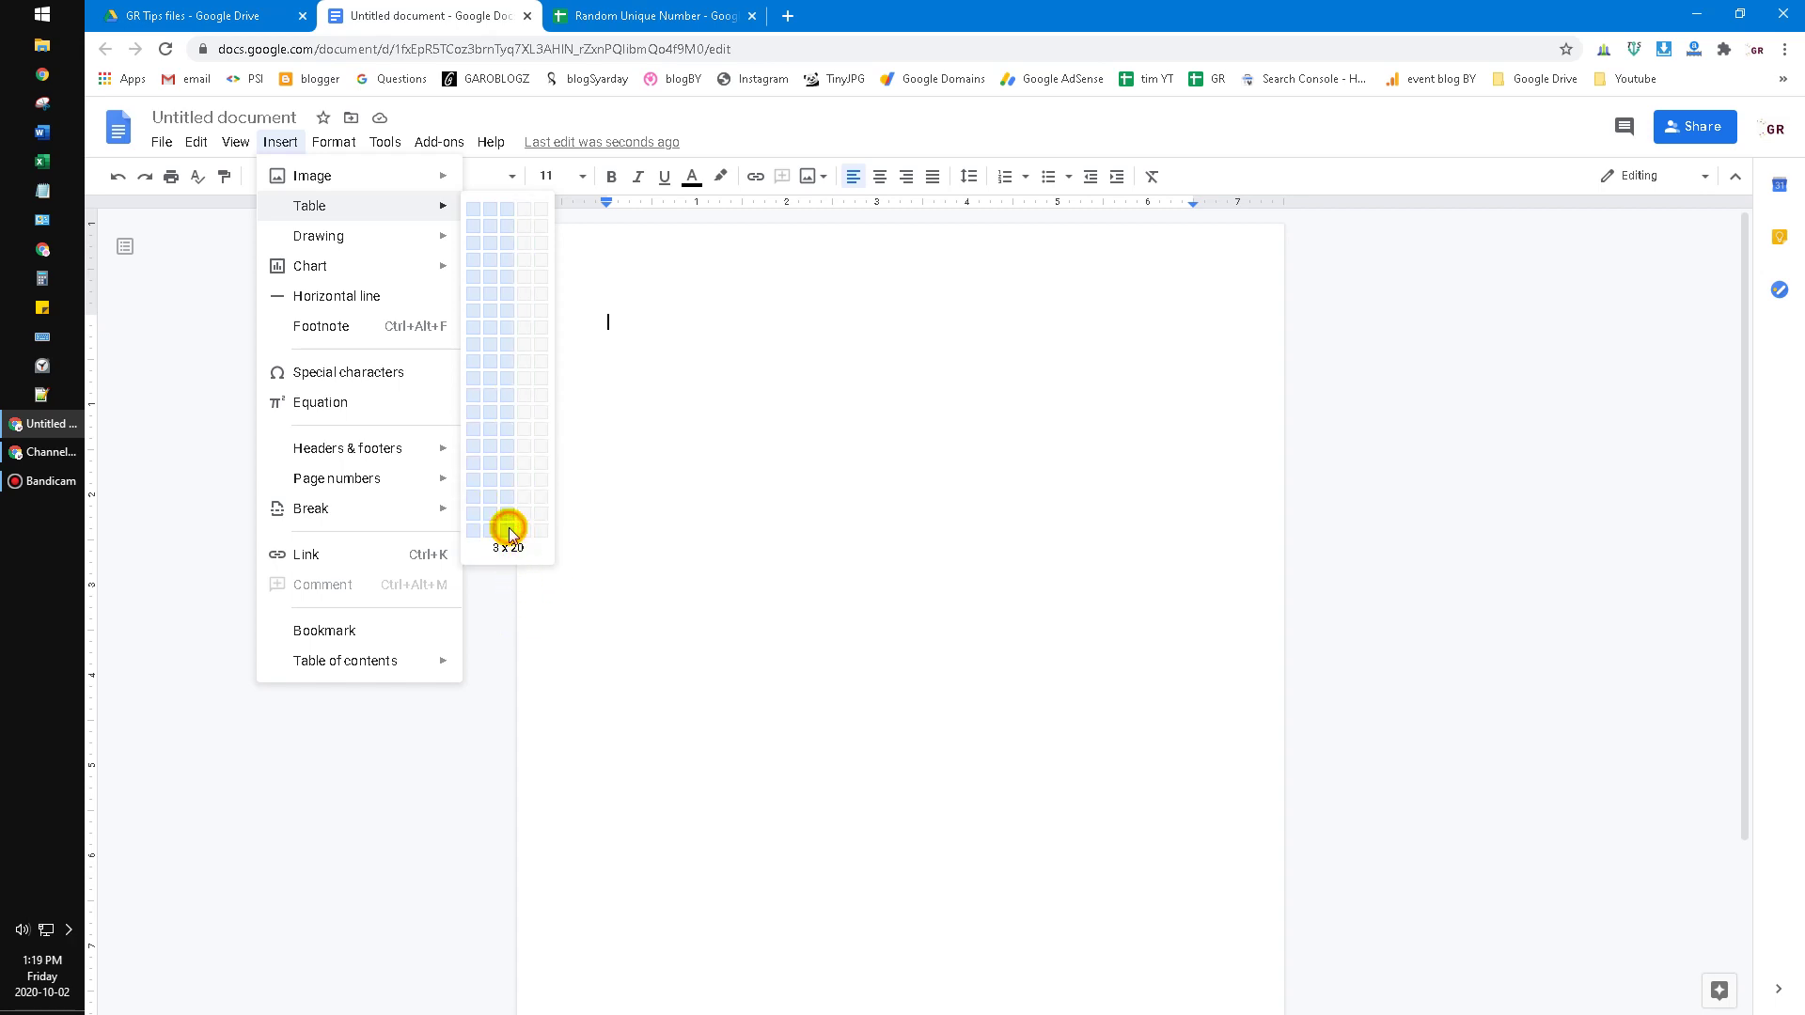
pyautogui.click(508, 532)
pyautogui.scroll(-3, 988, 565)
pyautogui.scroll(3, 987, 563)
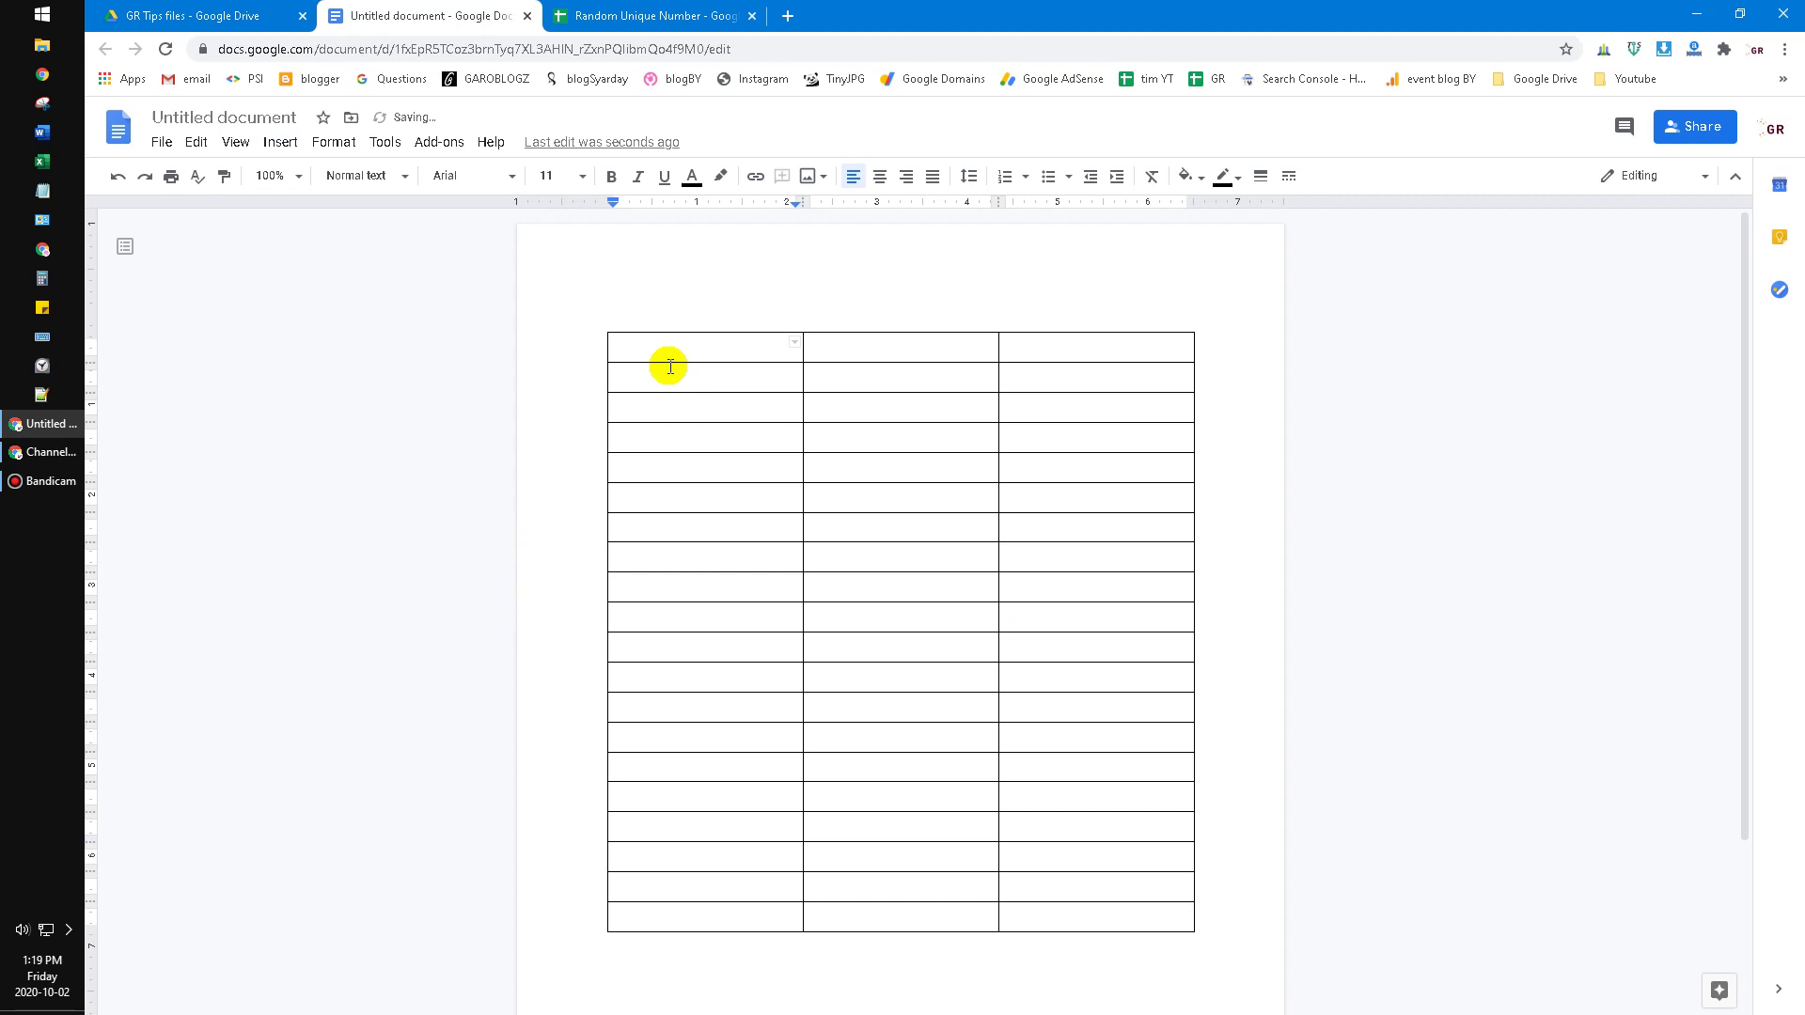
pyautogui.scroll(-2, 869, 504)
pyautogui.scroll(2, 871, 504)
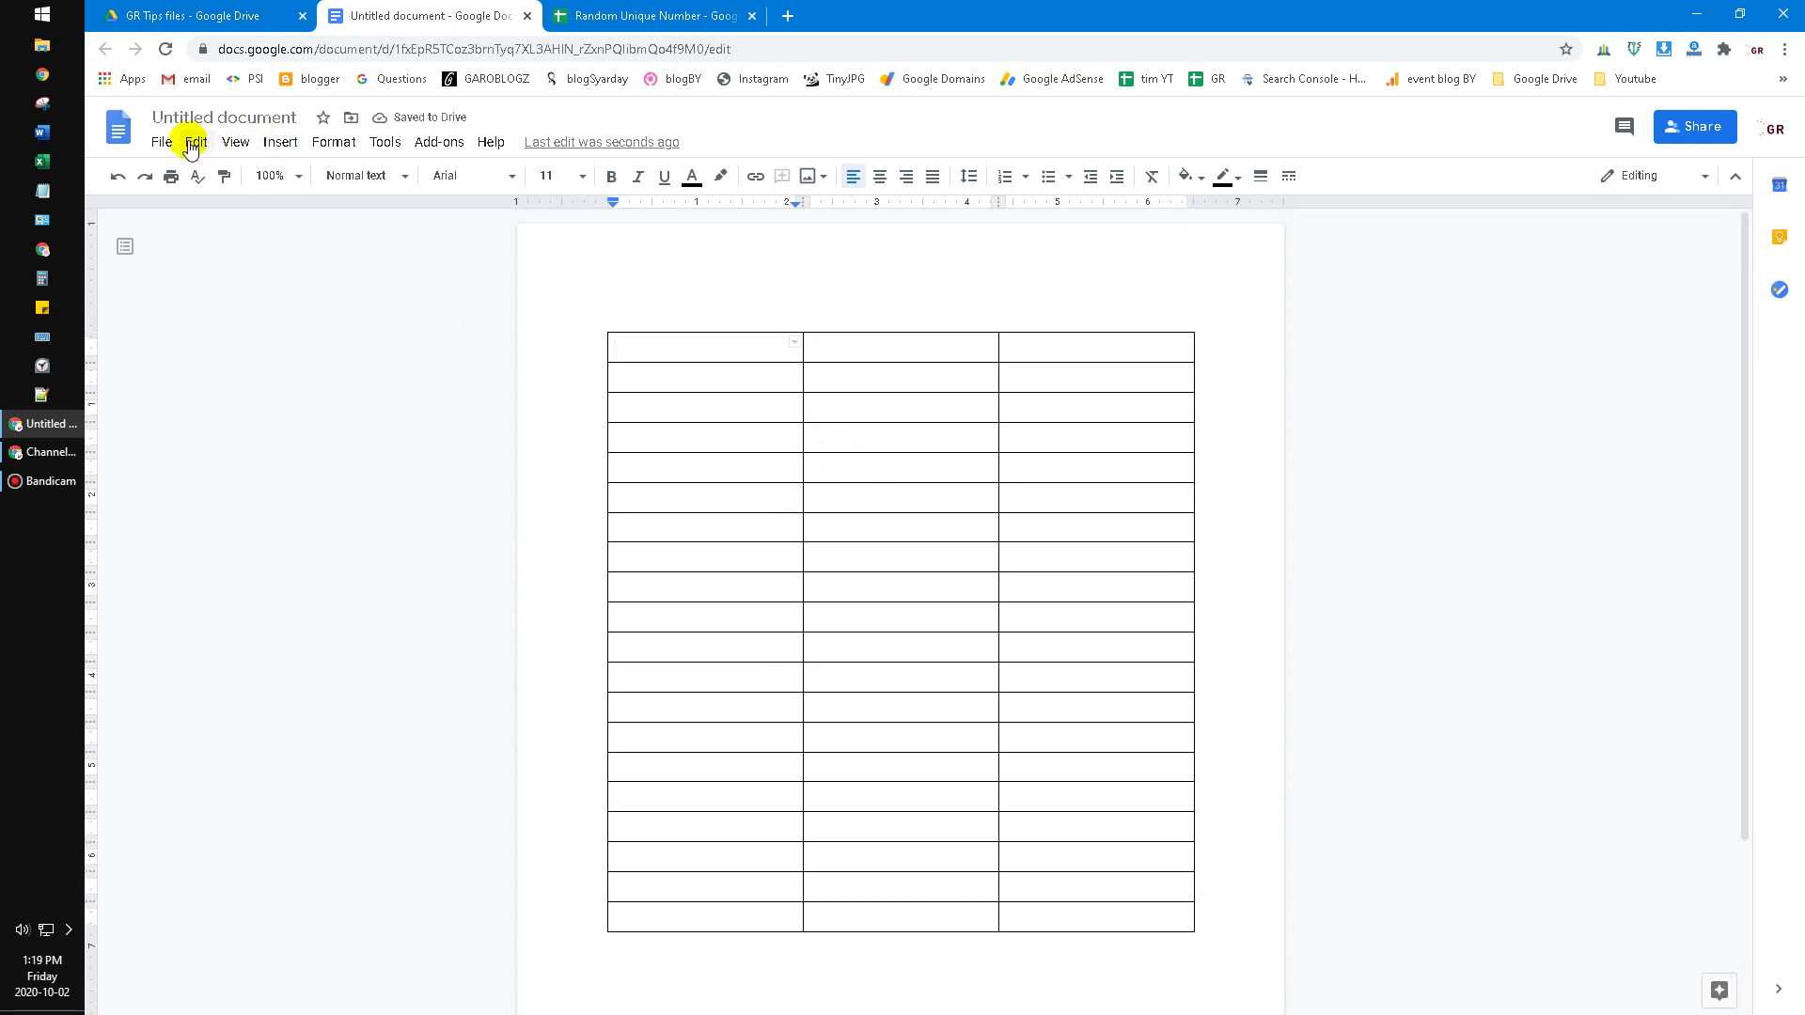
# Step: Set the document's page orientation to landscape in Page setup
pyautogui.click(161, 142)
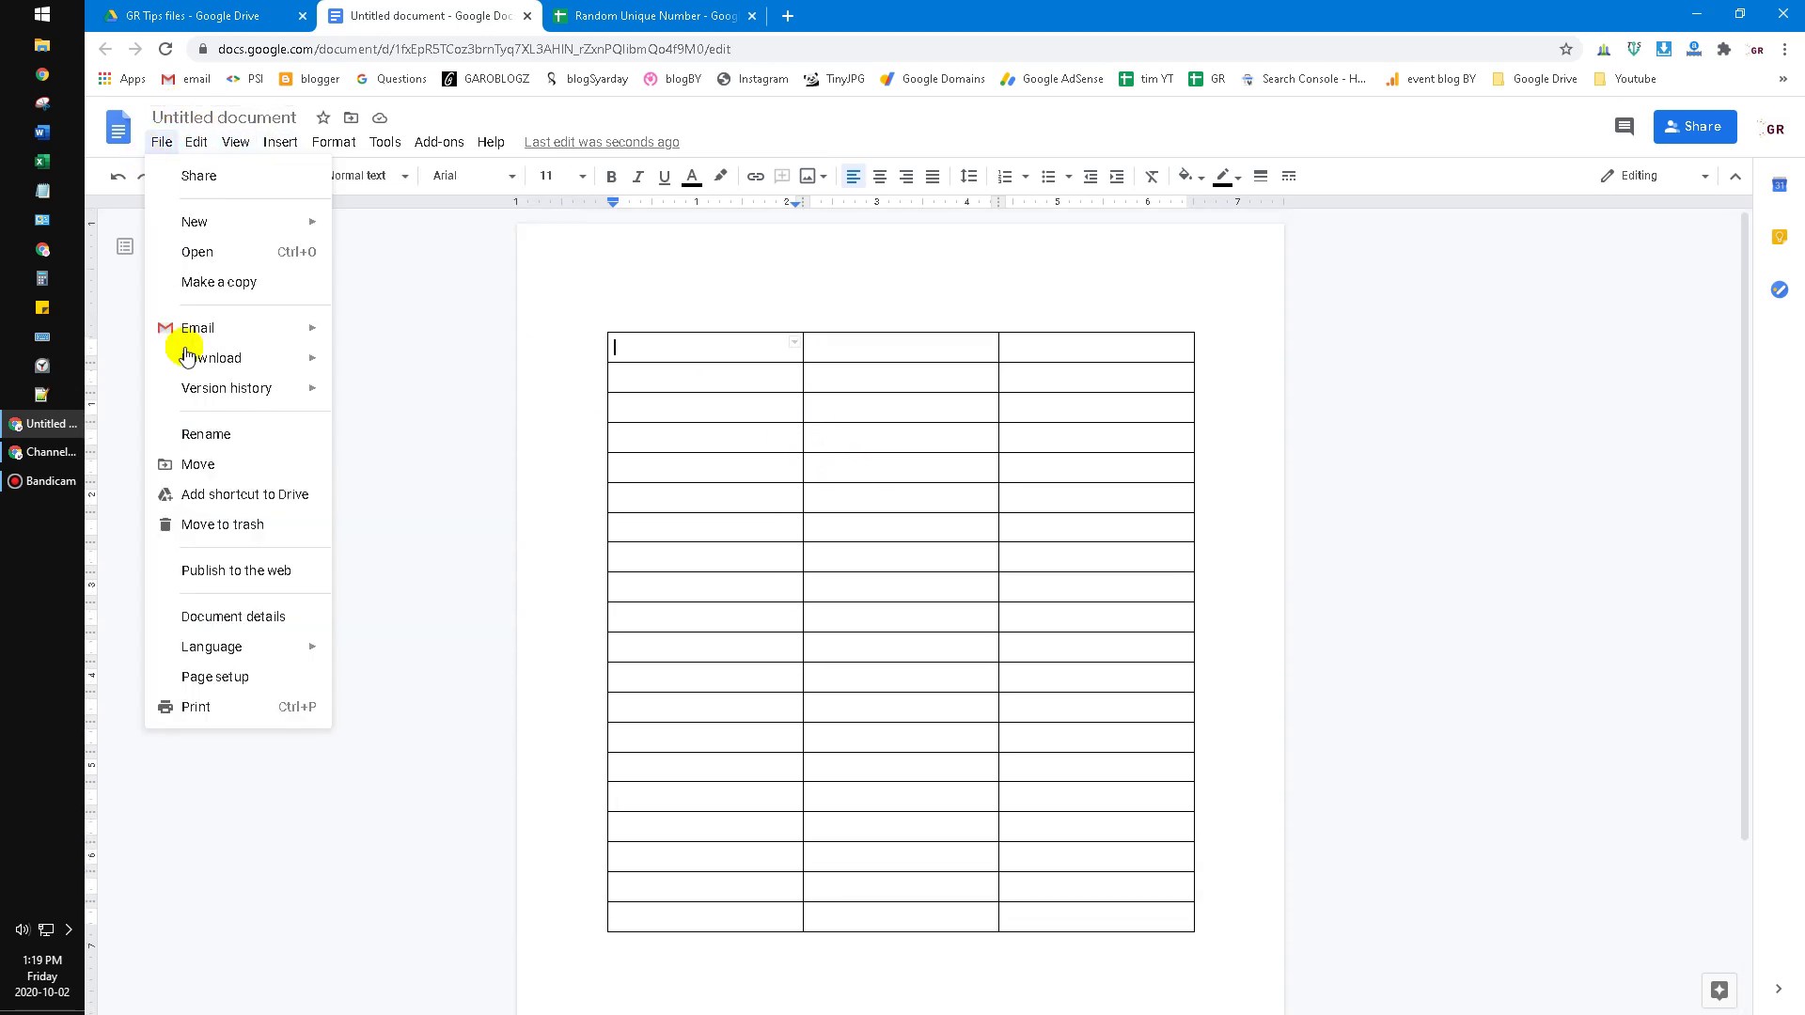
pyautogui.click(216, 677)
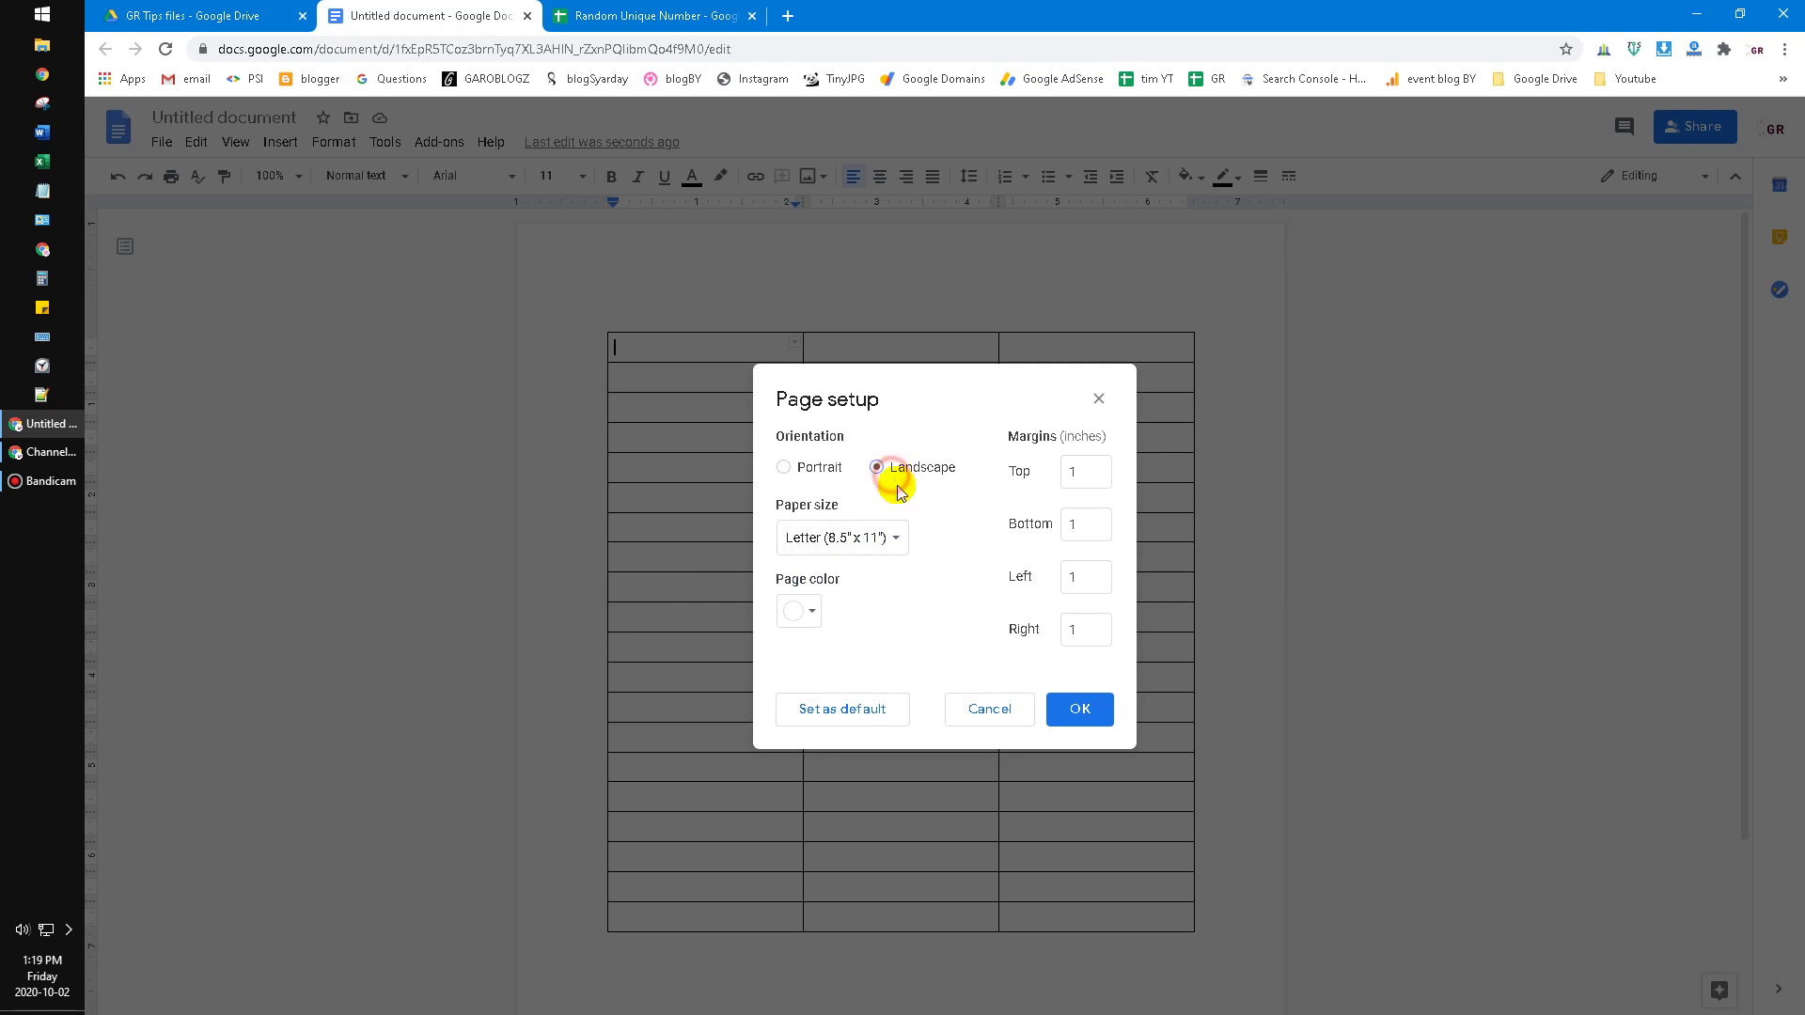
pyautogui.click(878, 467)
pyautogui.click(1079, 707)
pyautogui.scroll(-5, 885, 554)
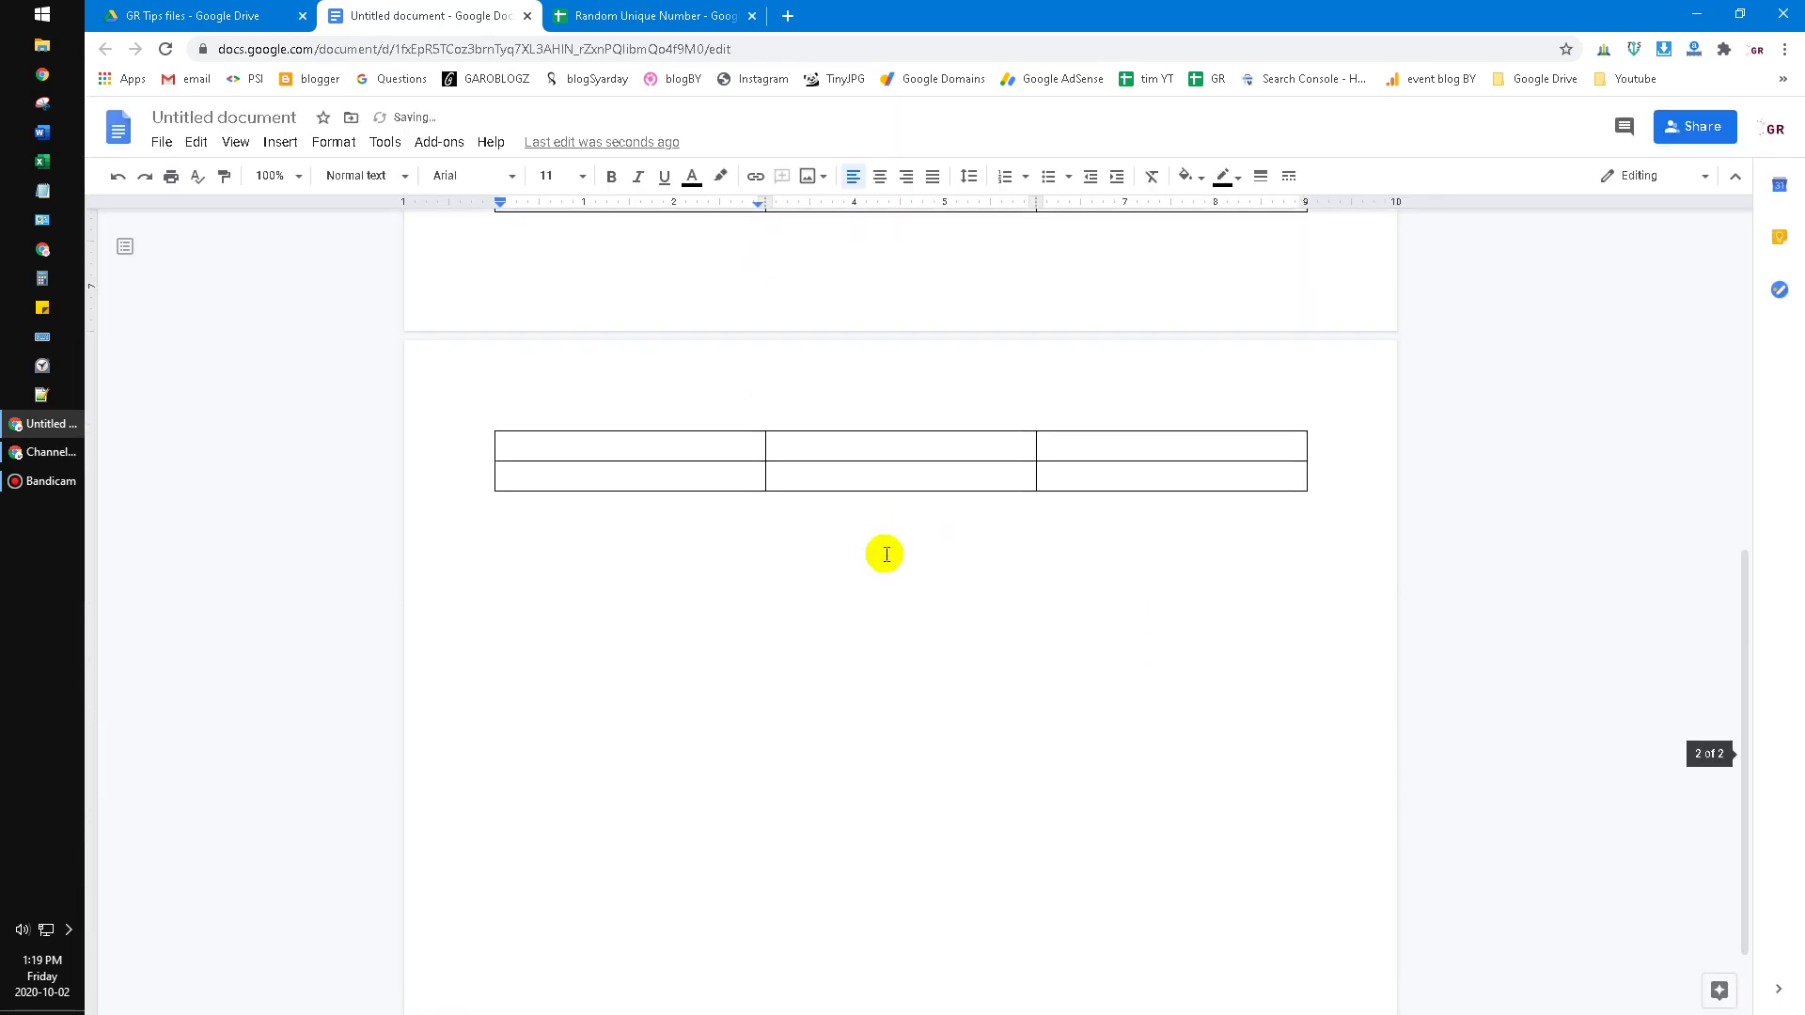
pyautogui.scroll(5, 886, 555)
pyautogui.scroll(3, 642, 515)
pyautogui.scroll(-6, 1054, 585)
pyautogui.scroll(5, 752, 530)
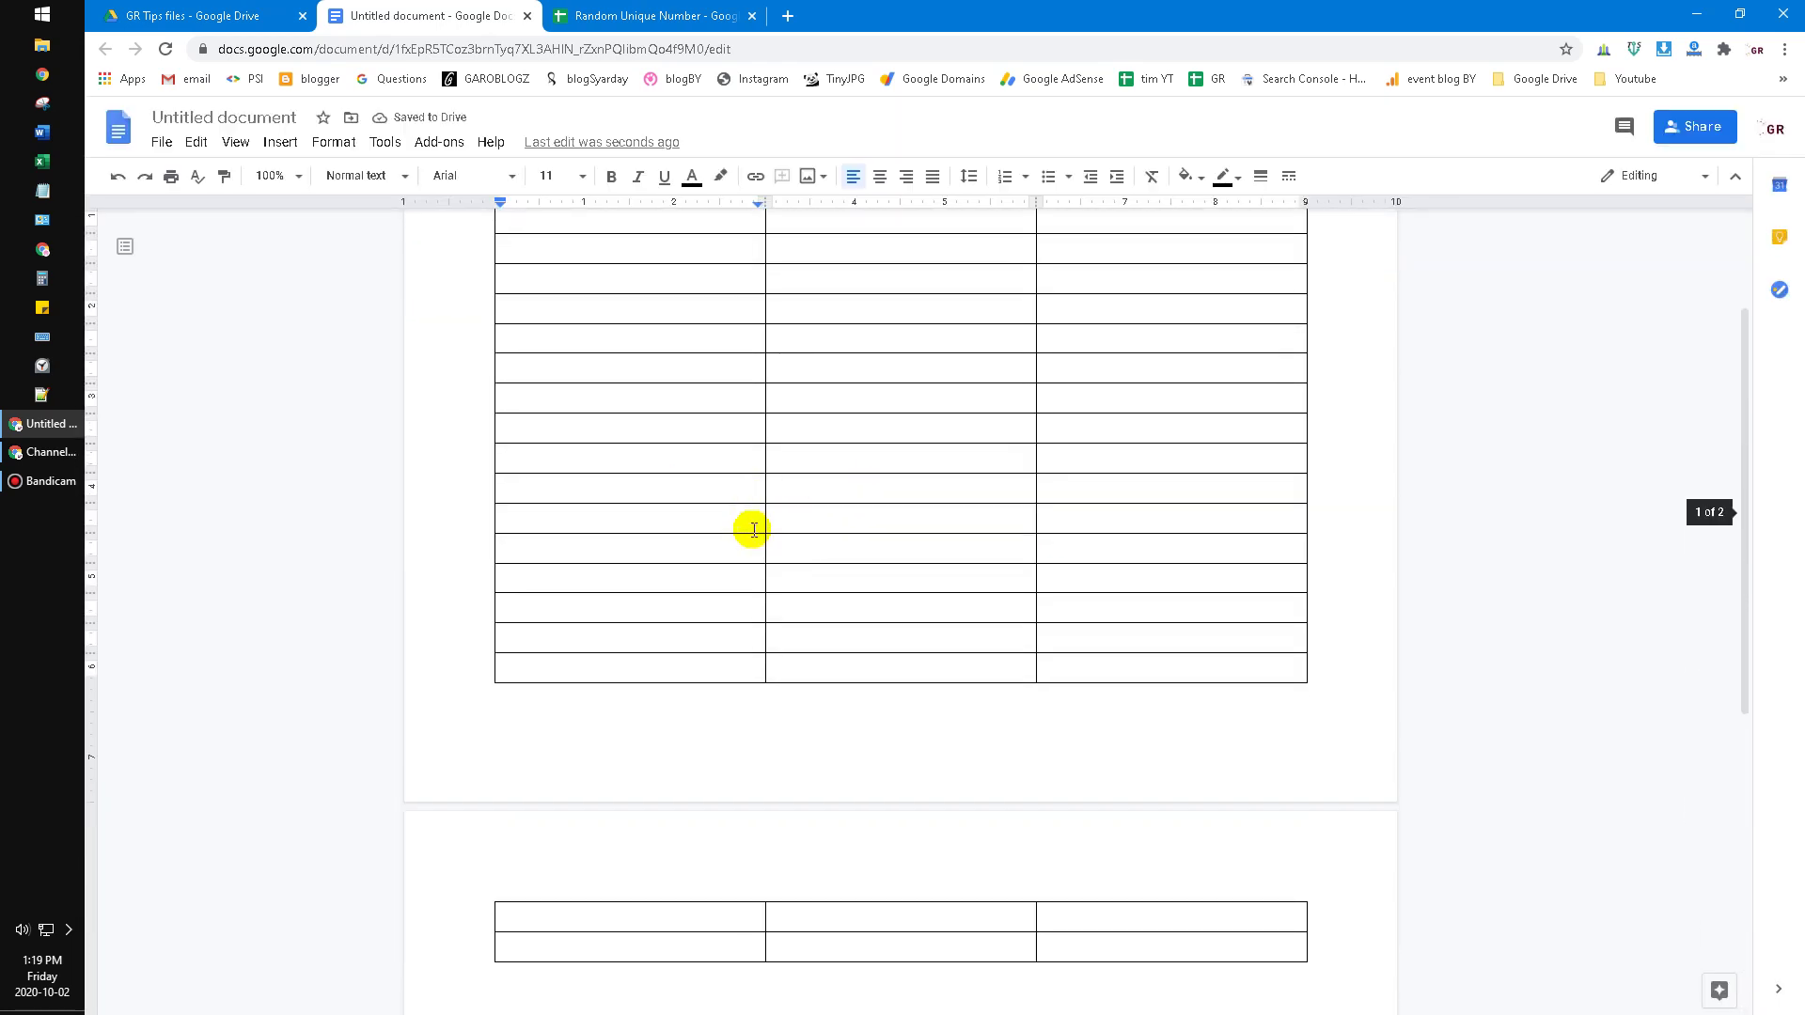
pyautogui.scroll(3, 752, 530)
pyautogui.scroll(-6, 745, 620)
pyautogui.scroll(-2, 842, 446)
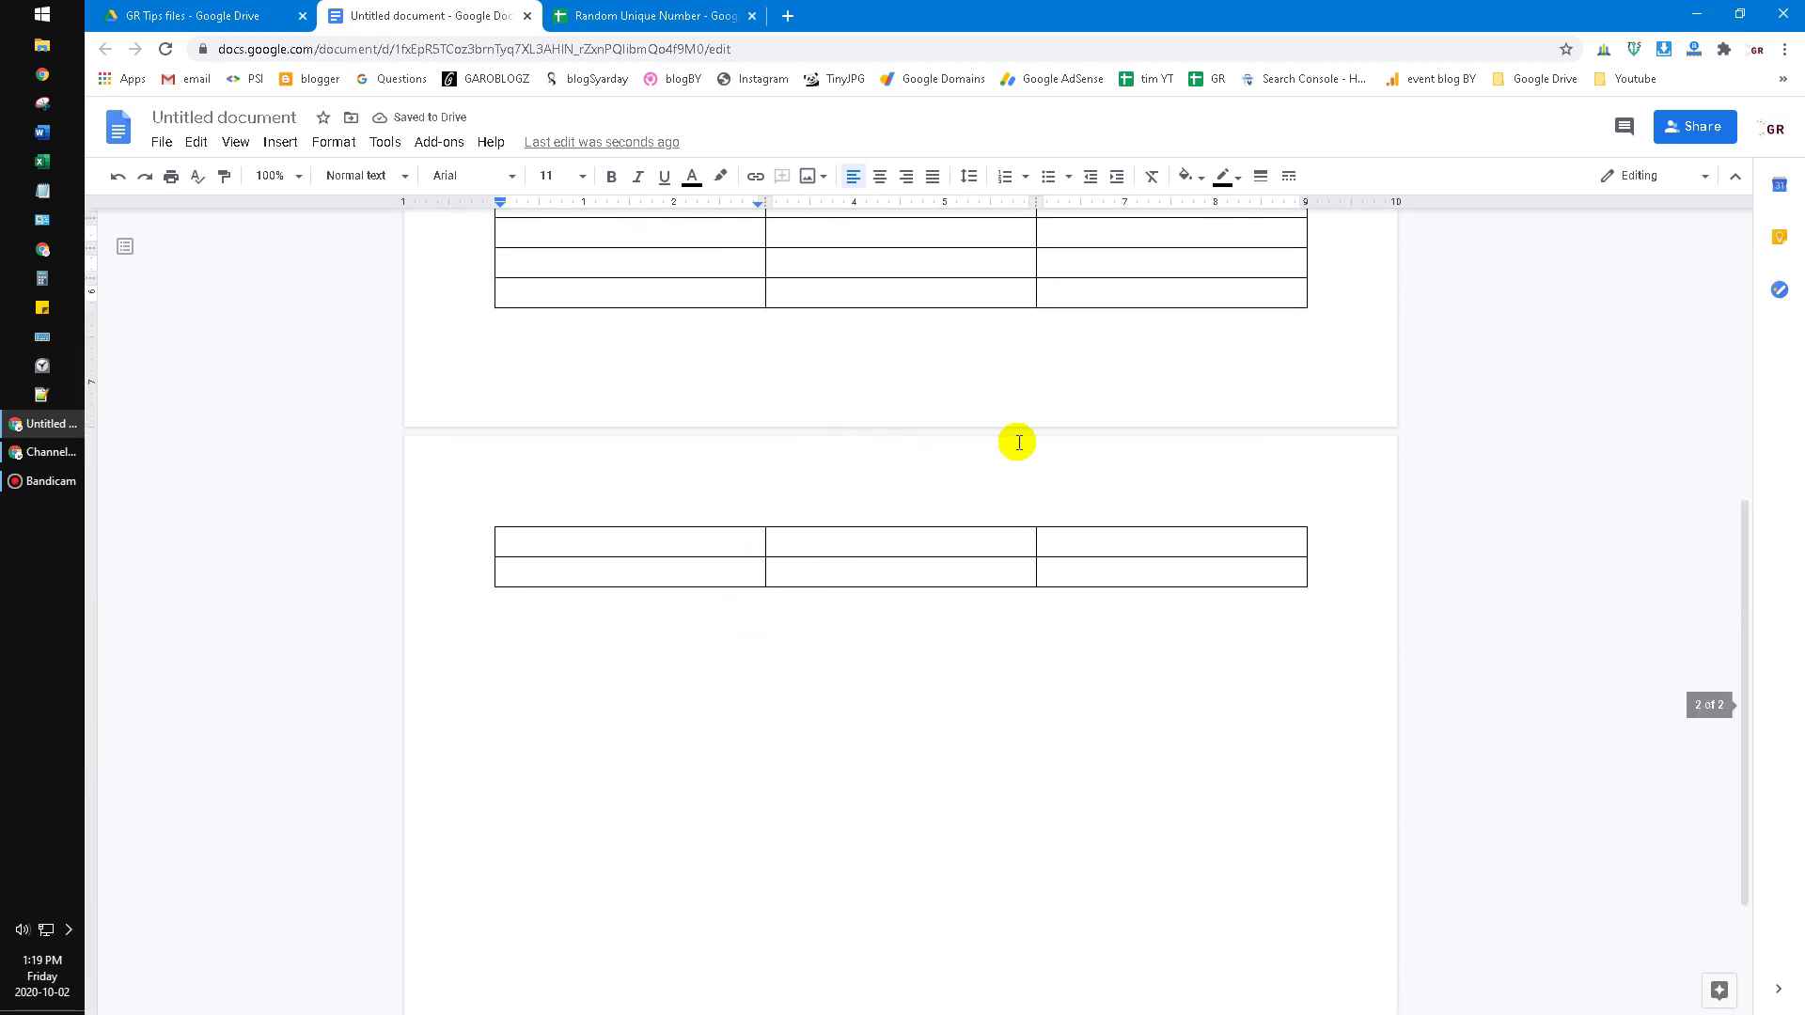
pyautogui.scroll(4, 655, 518)
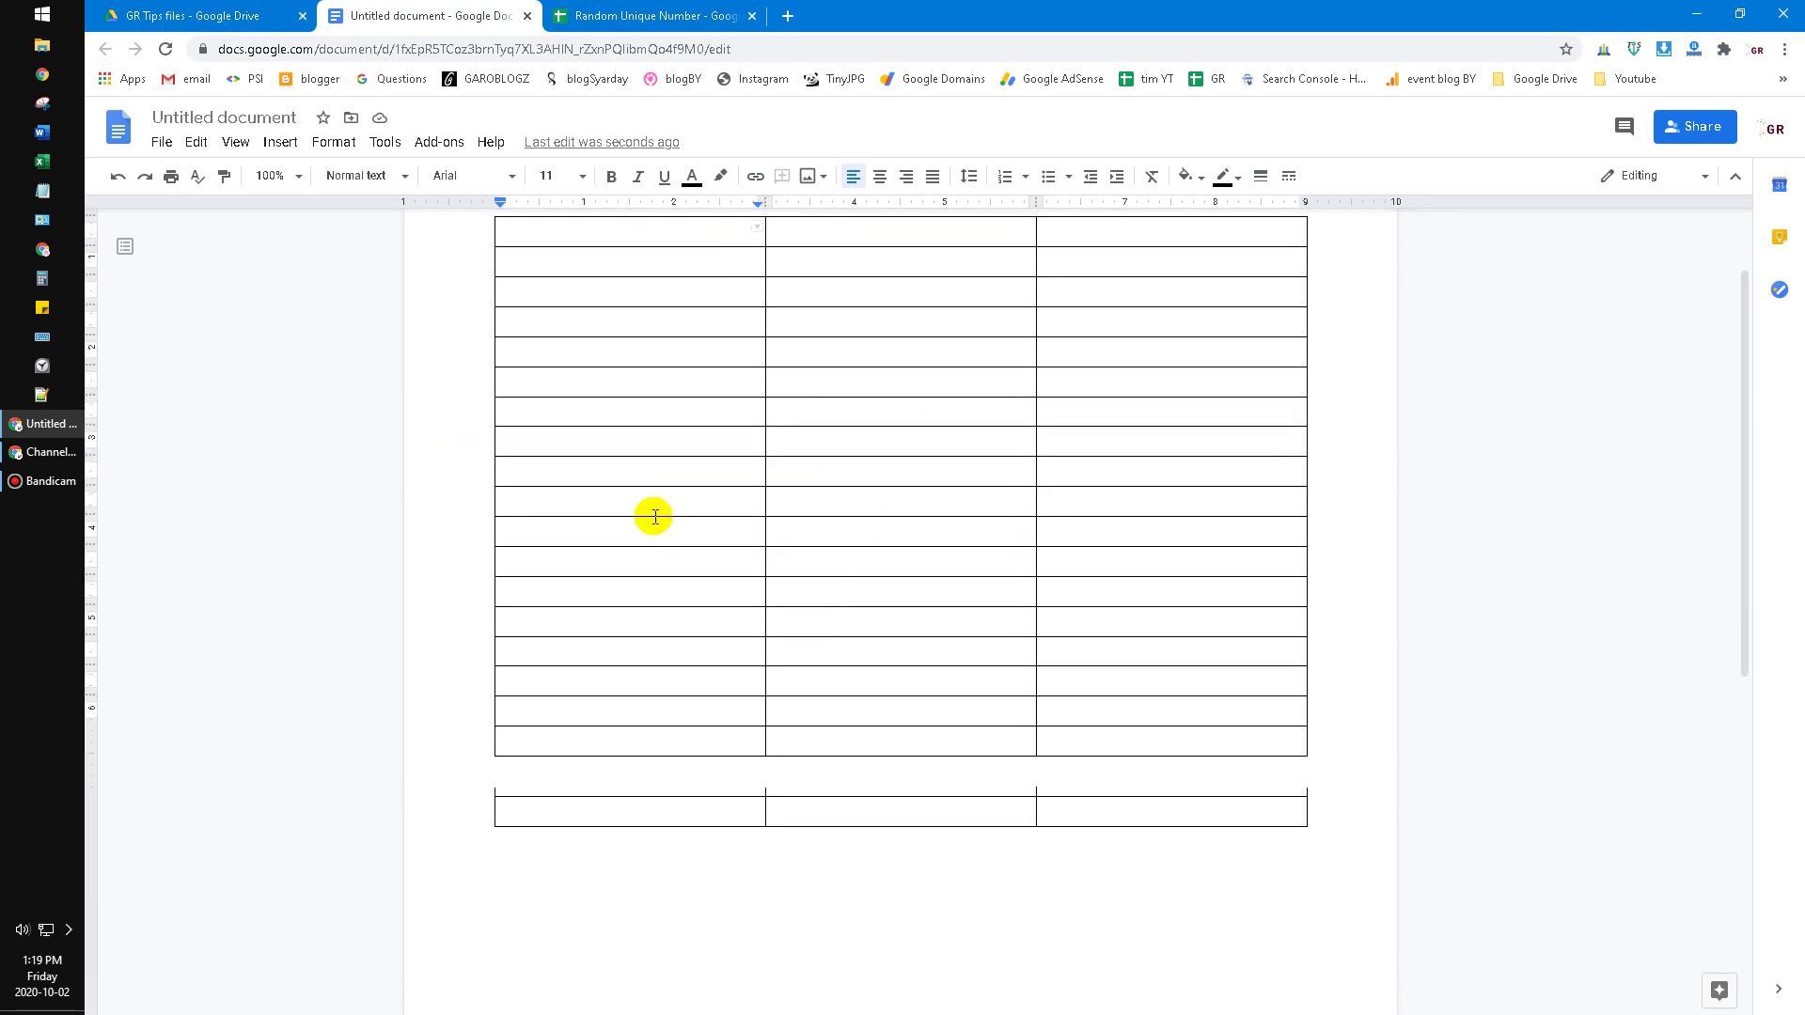
pyautogui.scroll(3, 654, 517)
# Step: Enter Header 1, Header 2 and Header 3 in the table's first row and select that row
pyautogui.click(624, 354)
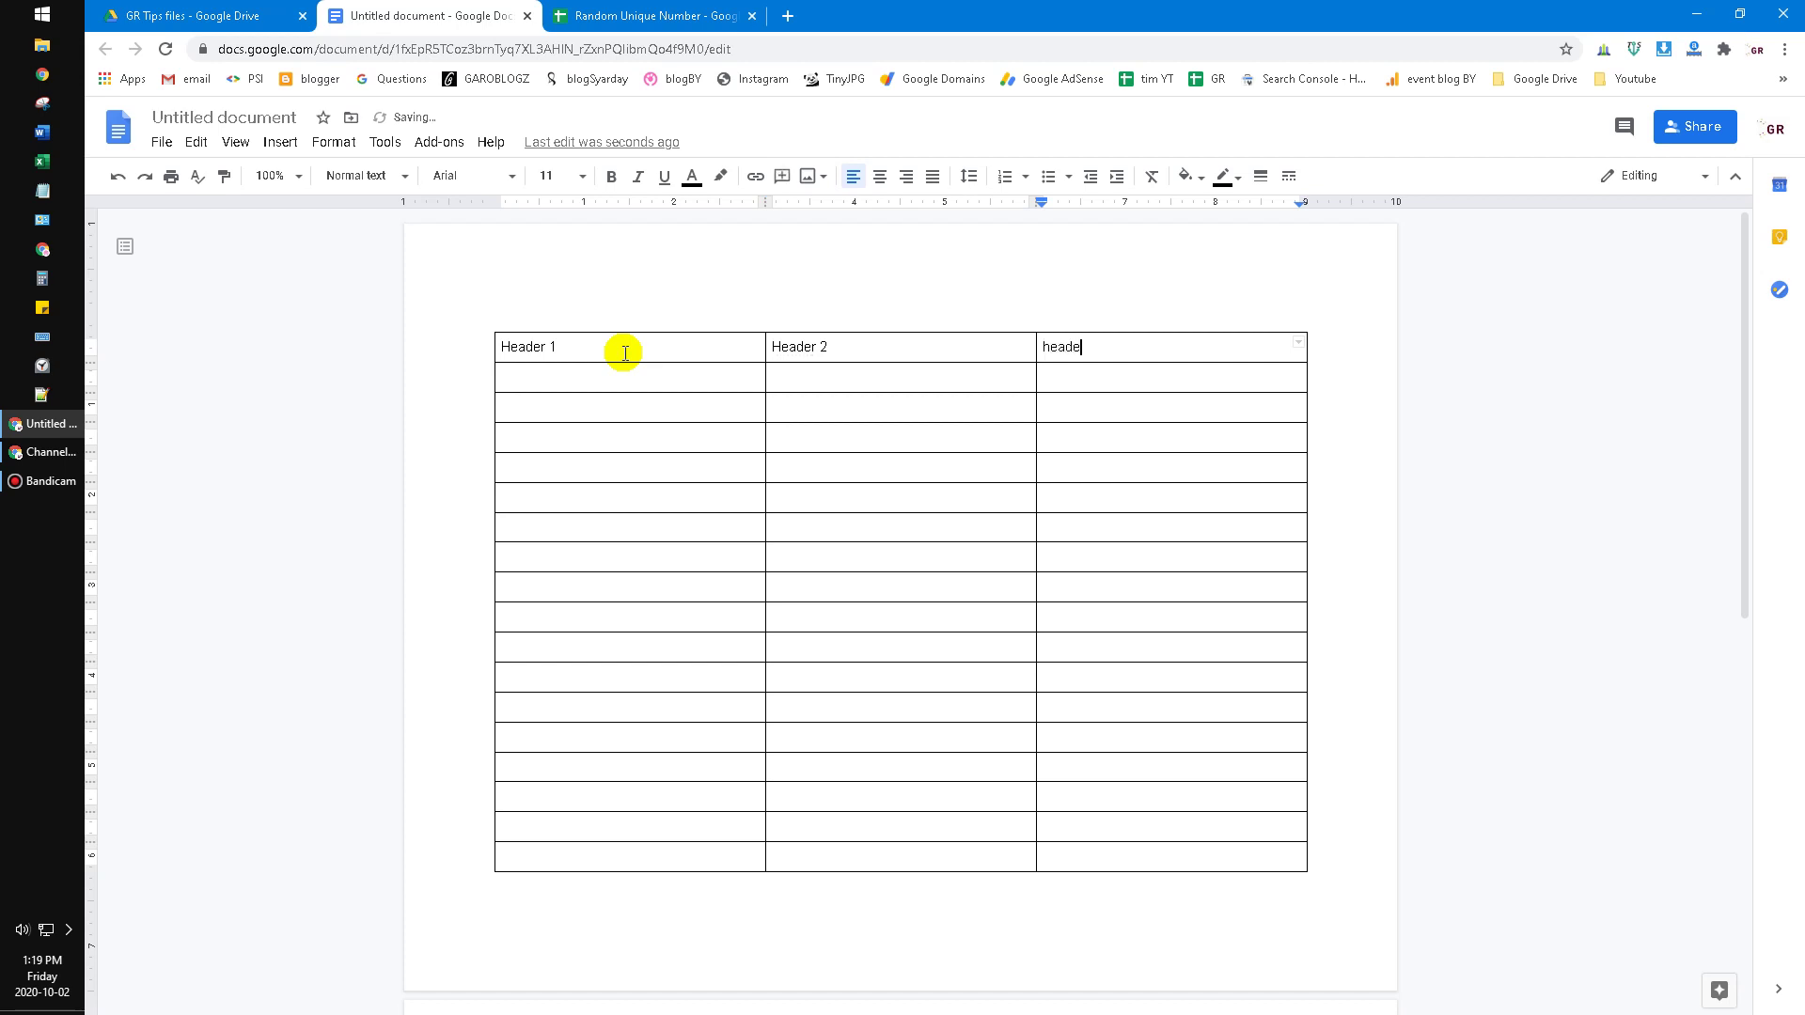
pyautogui.scroll(-8, 776, 479)
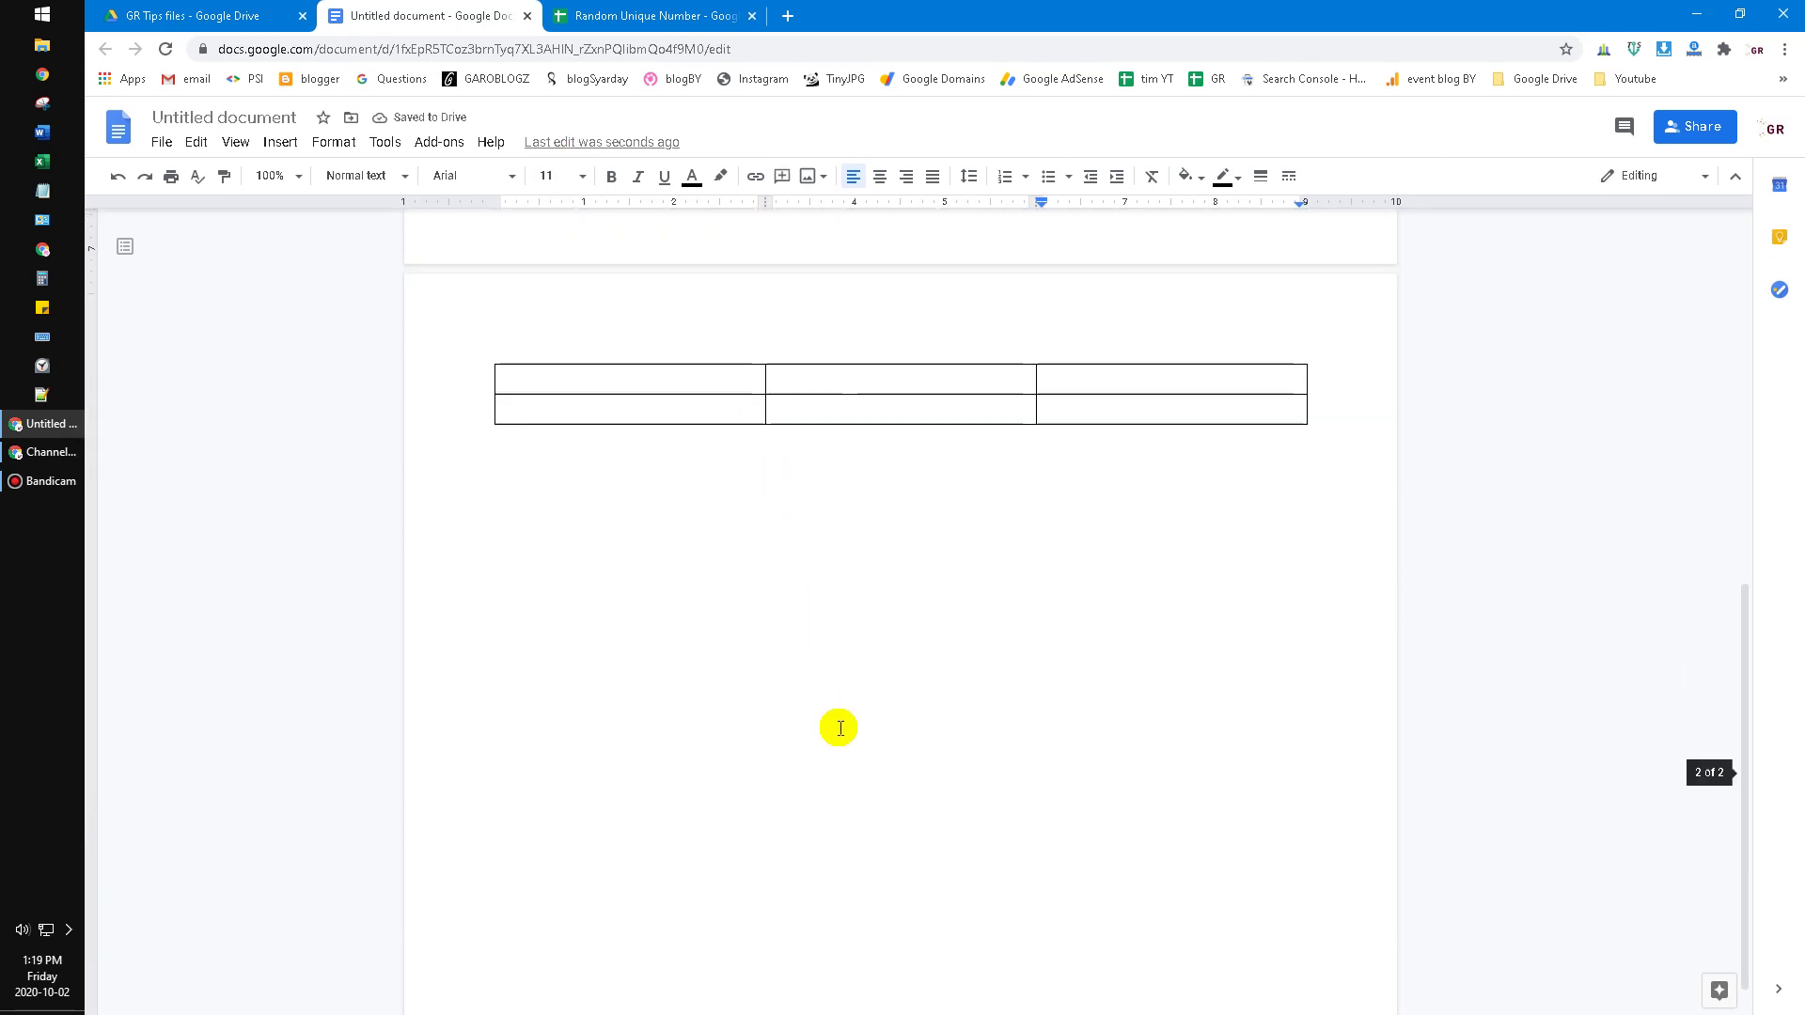
pyautogui.scroll(8, 930, 522)
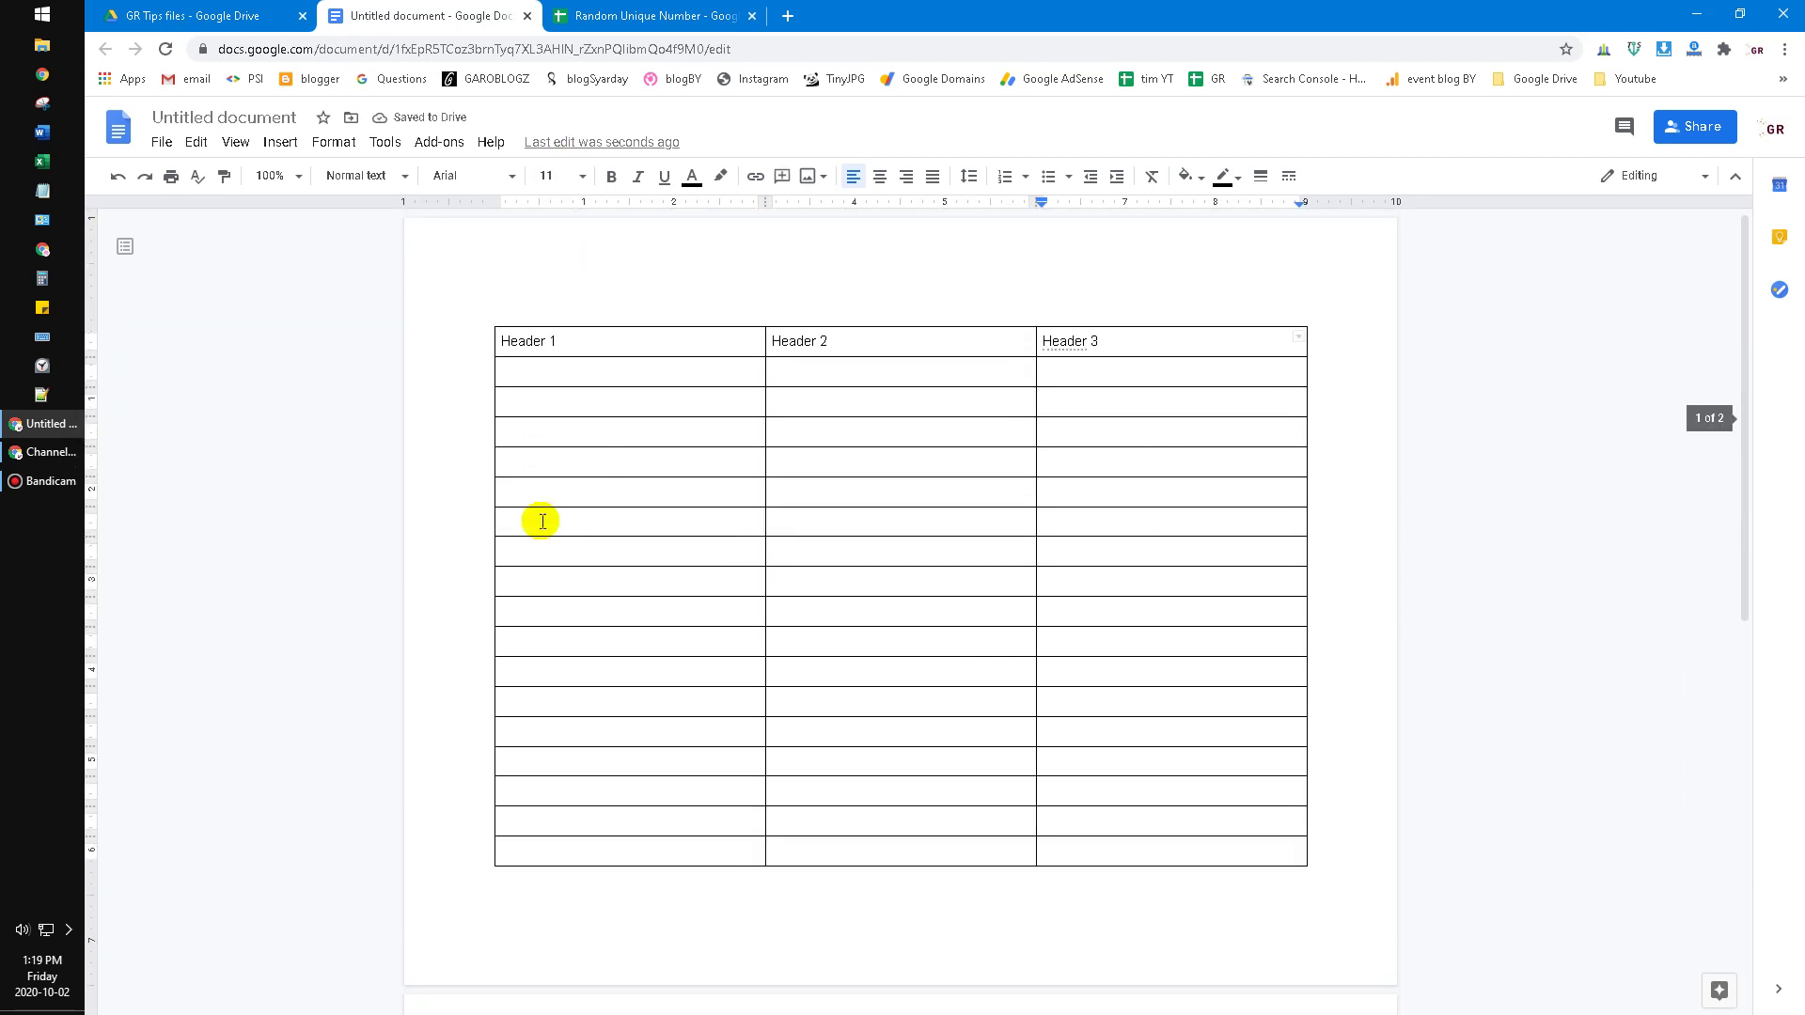
pyautogui.moveTo(522, 346); pyautogui.dragTo(1212, 355)
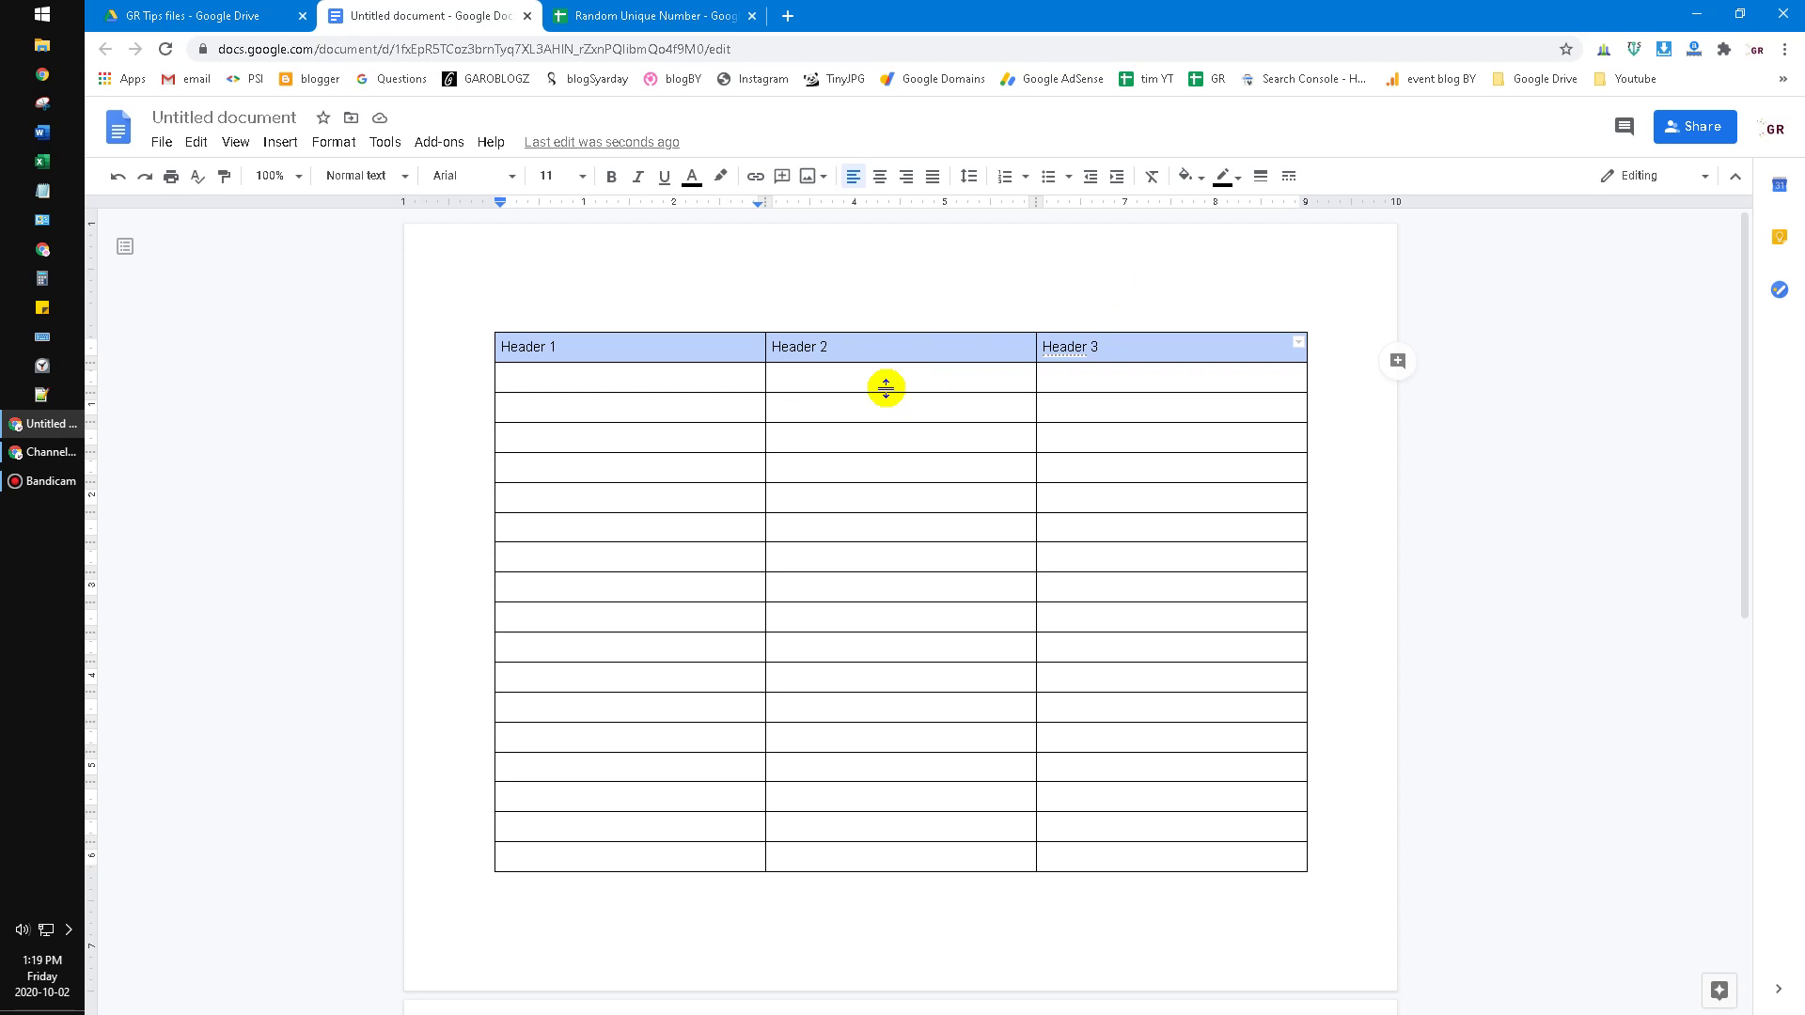
# Step: Copy the selected Header 1–3 row and put the cursor above the table
pyautogui.rightClick(858, 347)
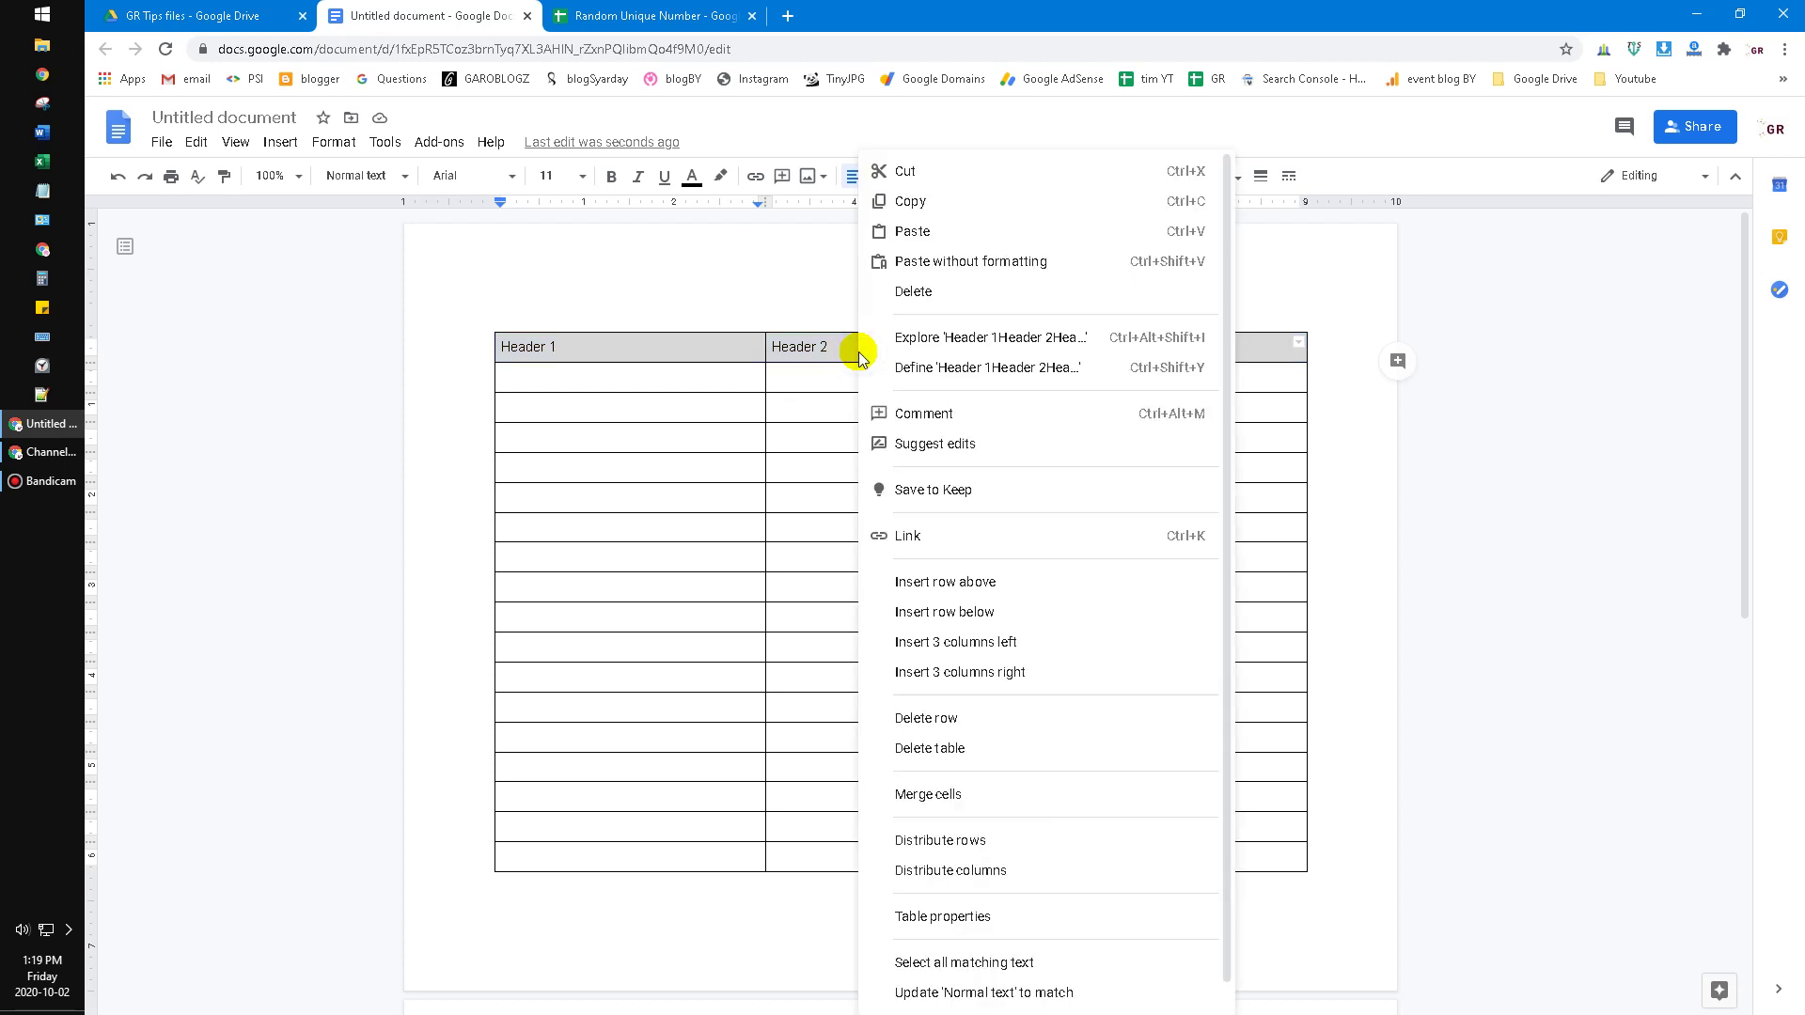
pyautogui.click(676, 345)
pyautogui.moveTo(500, 345); pyautogui.dragTo(1275, 339)
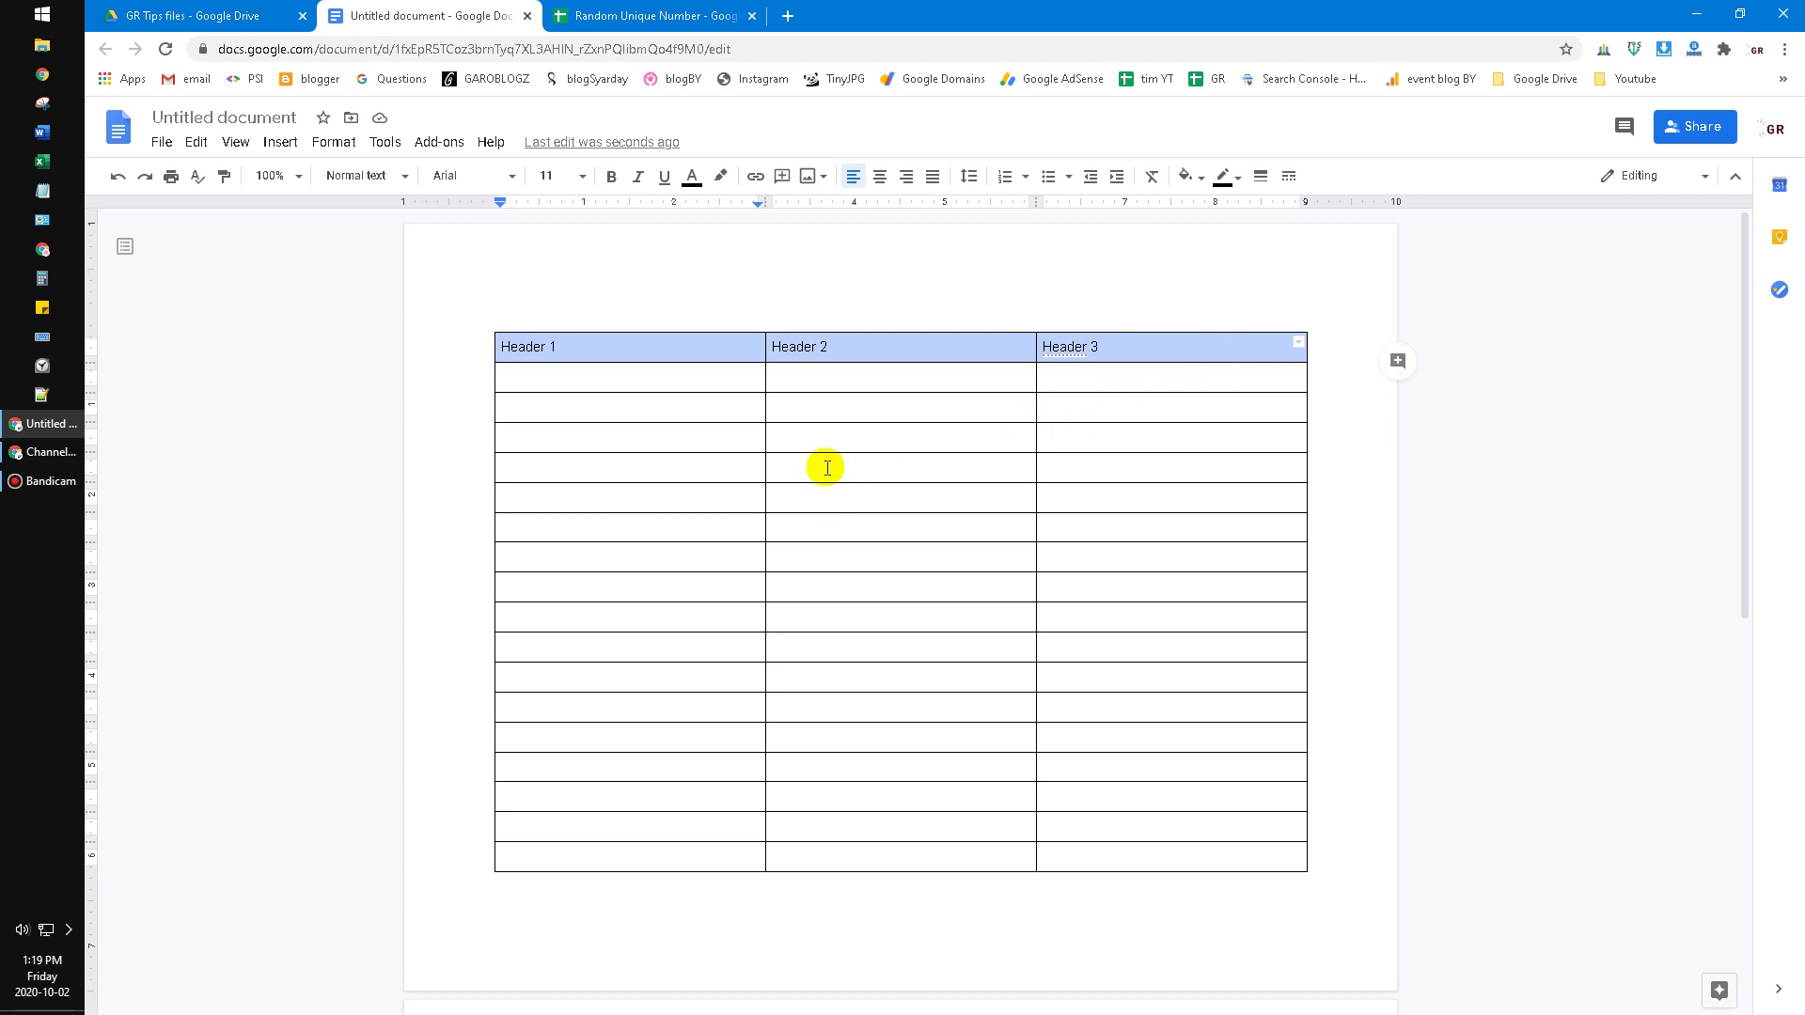
pyautogui.rightClick(860, 346)
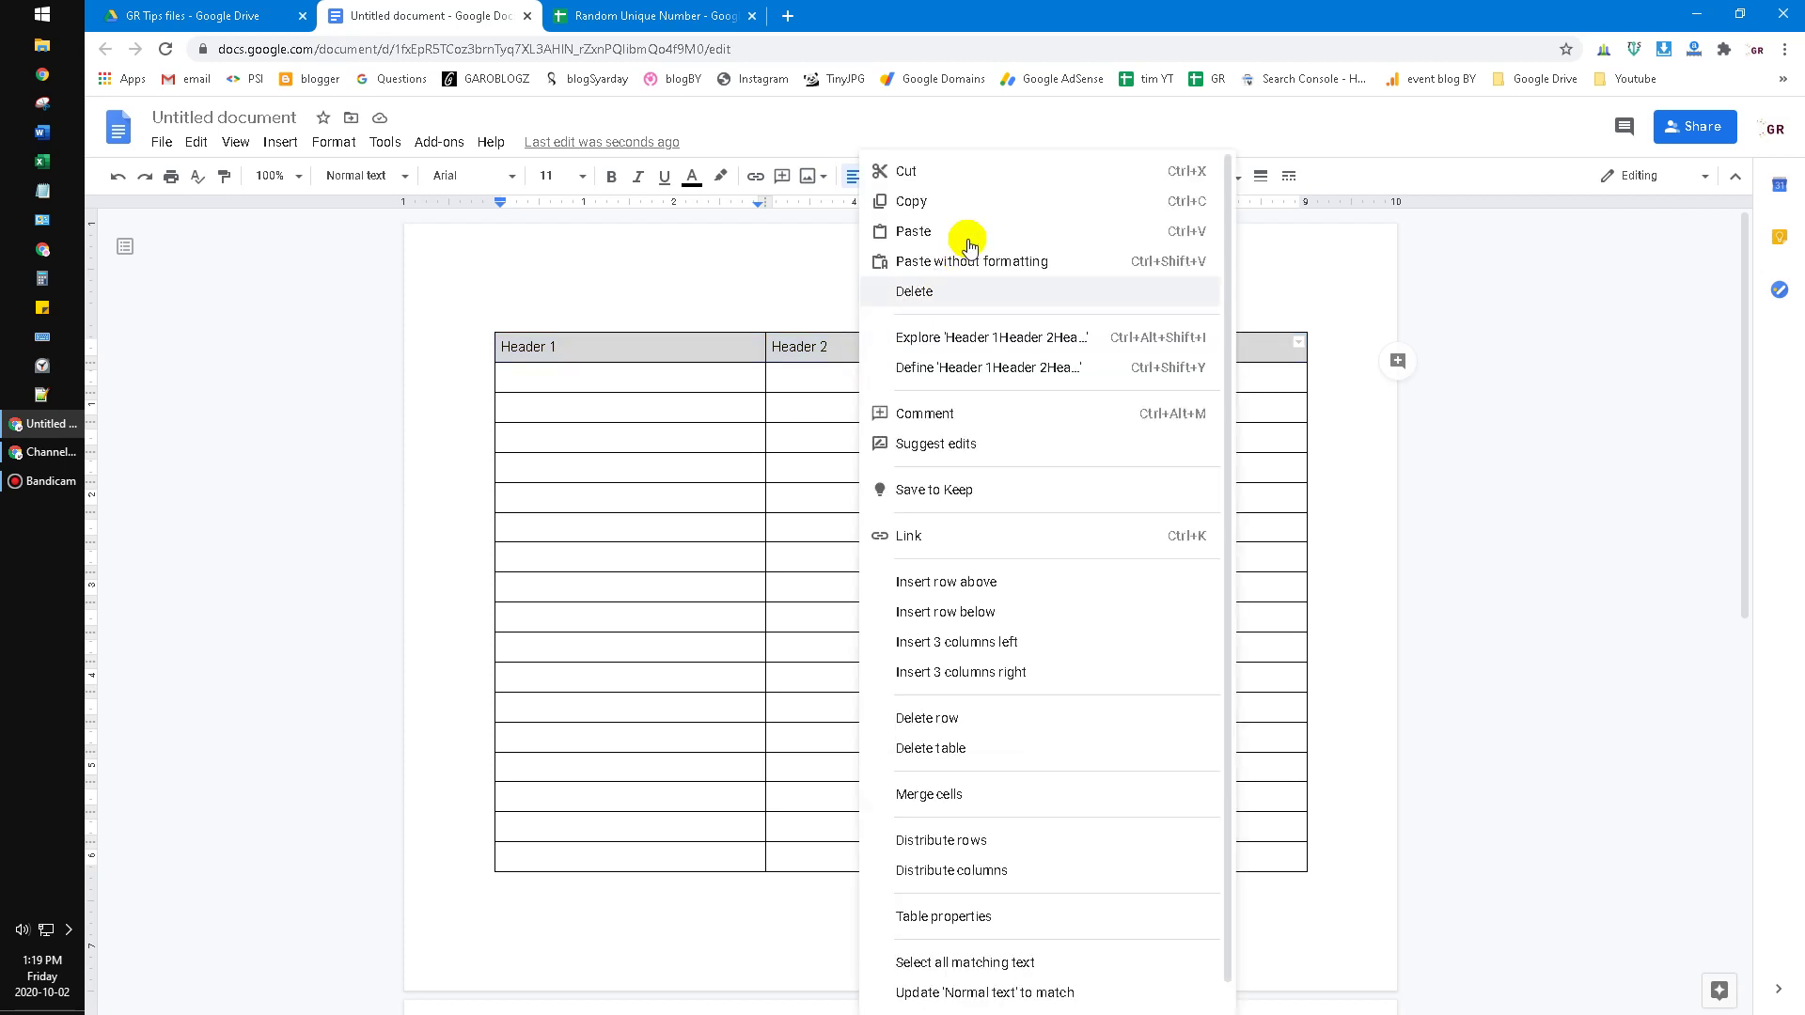
pyautogui.click(960, 202)
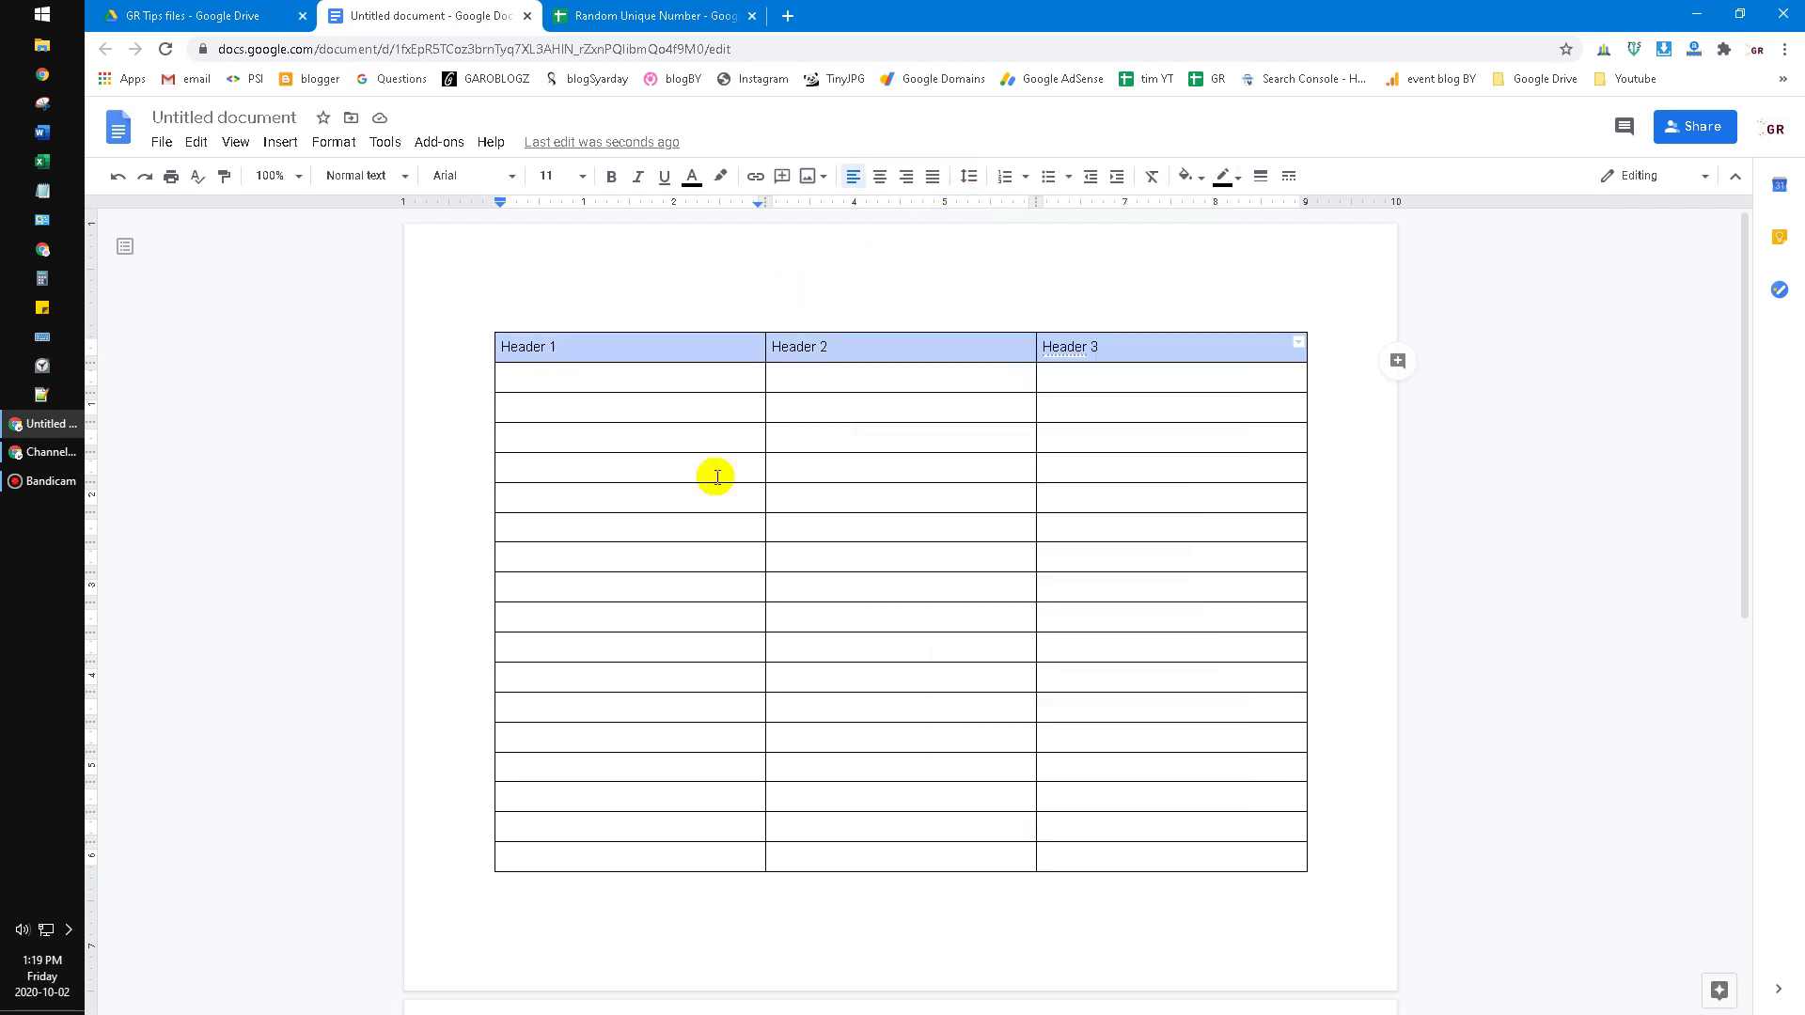
pyautogui.click(804, 255)
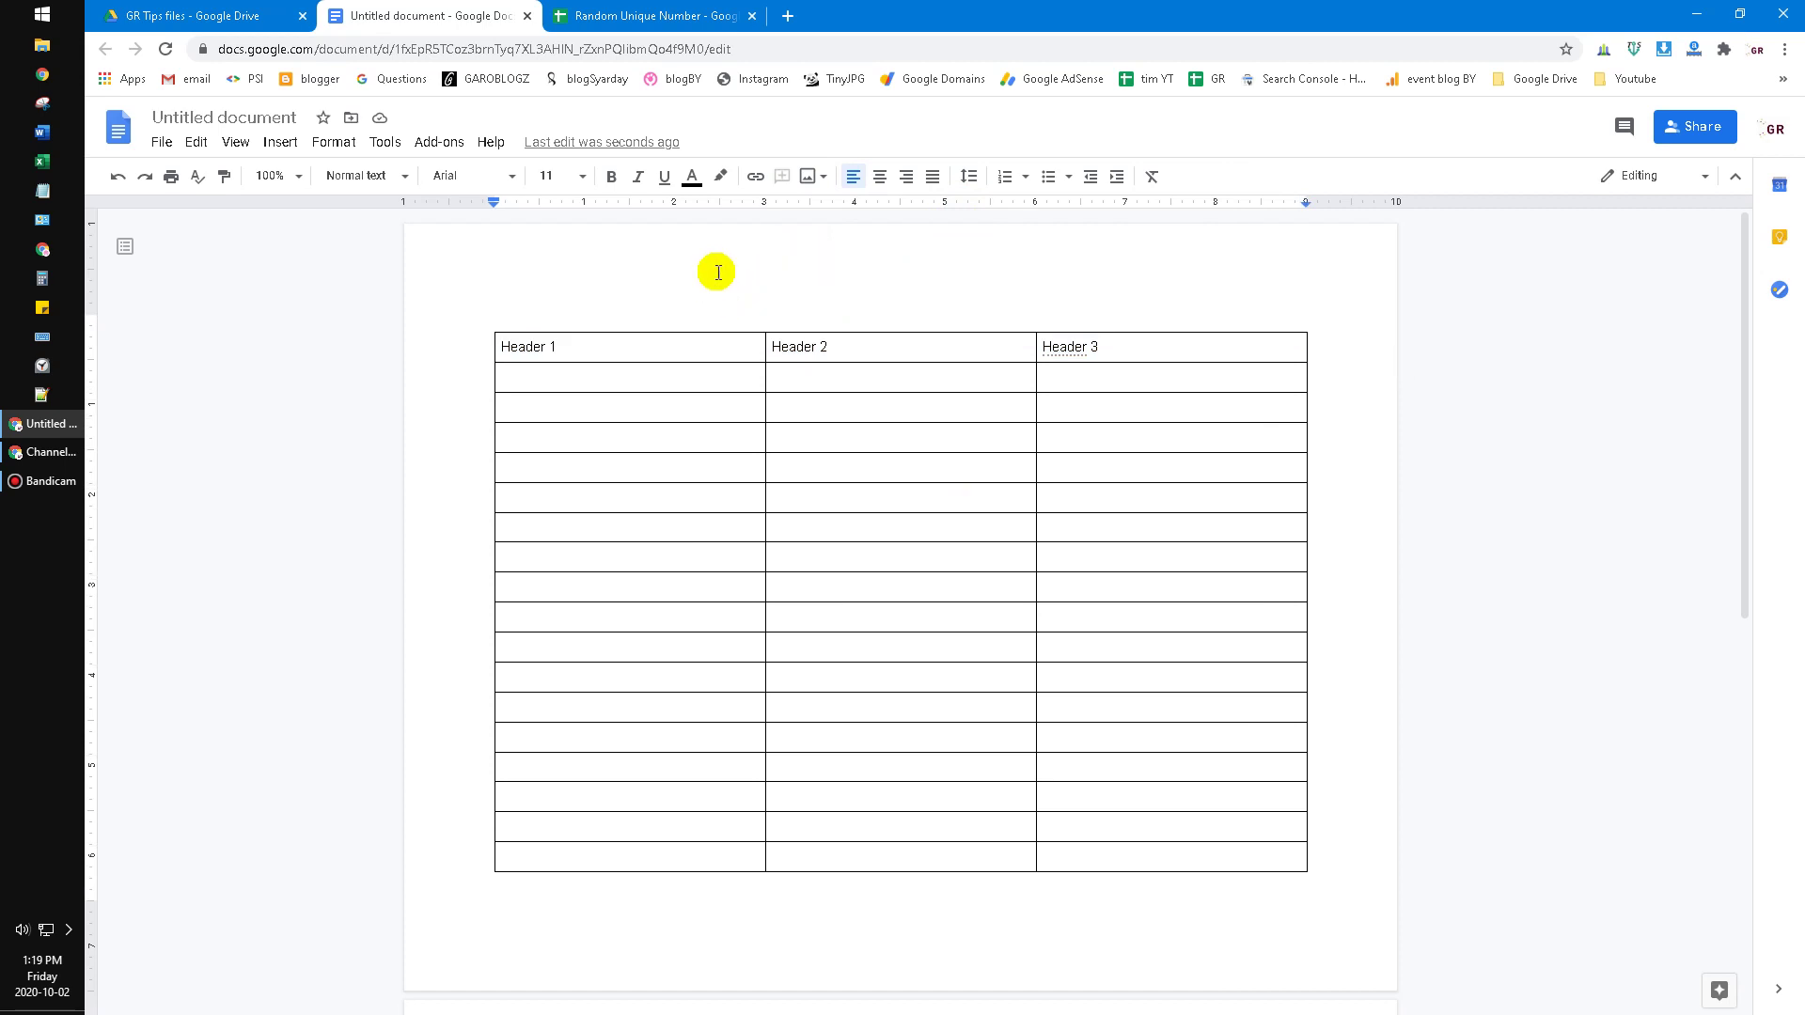
# Step: Paste the copied Header 1–3 row into the page header
pyautogui.doubleClick(769, 251)
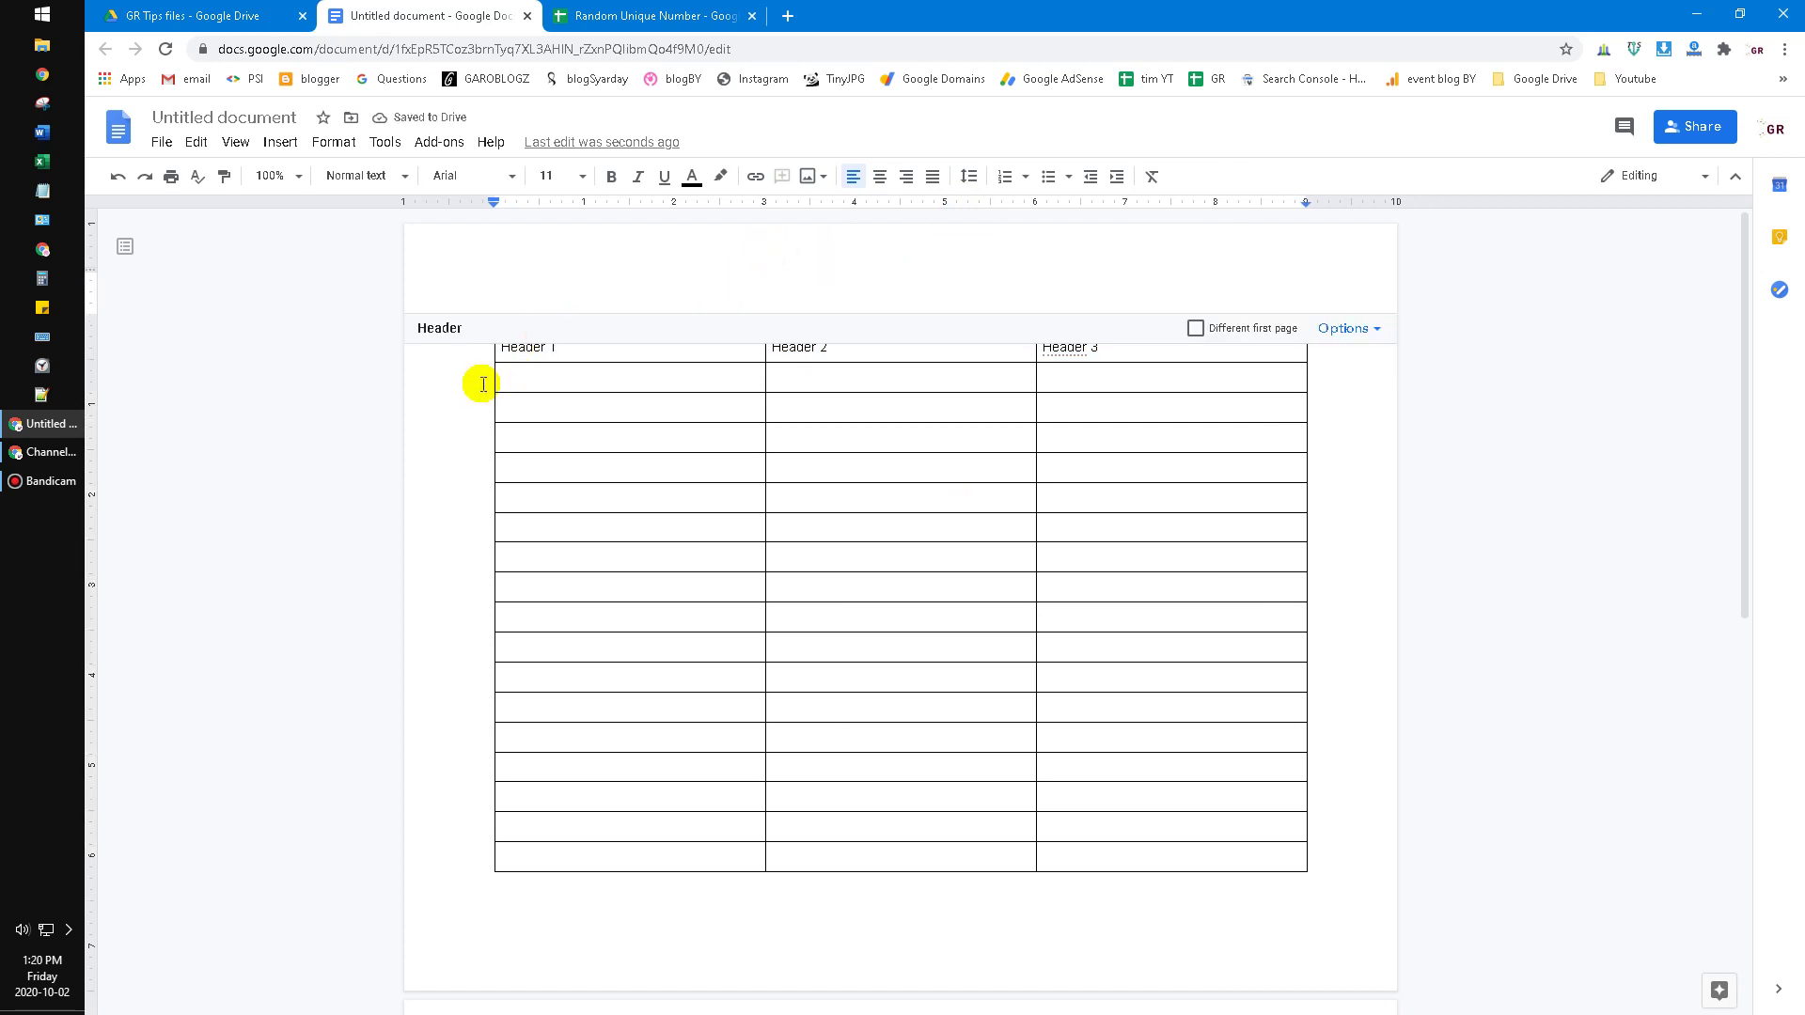
pyautogui.hotkey('ctrl', 'v')
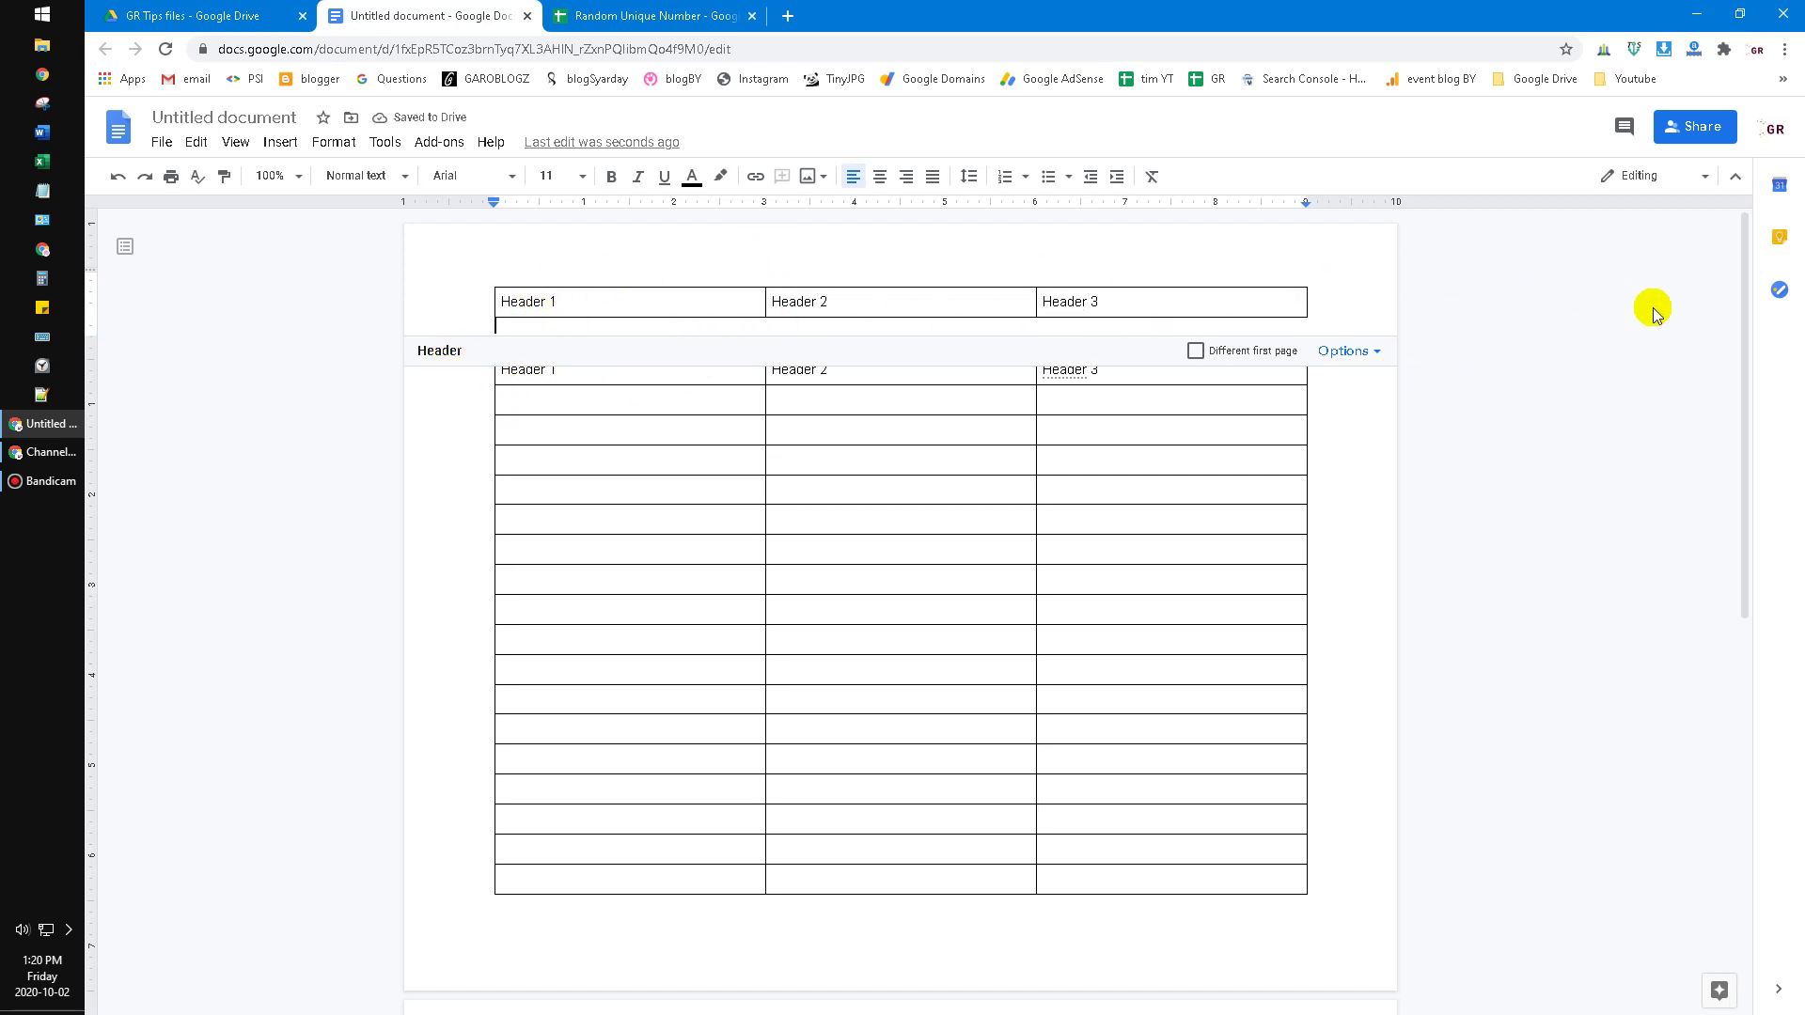
pyautogui.click(1551, 384)
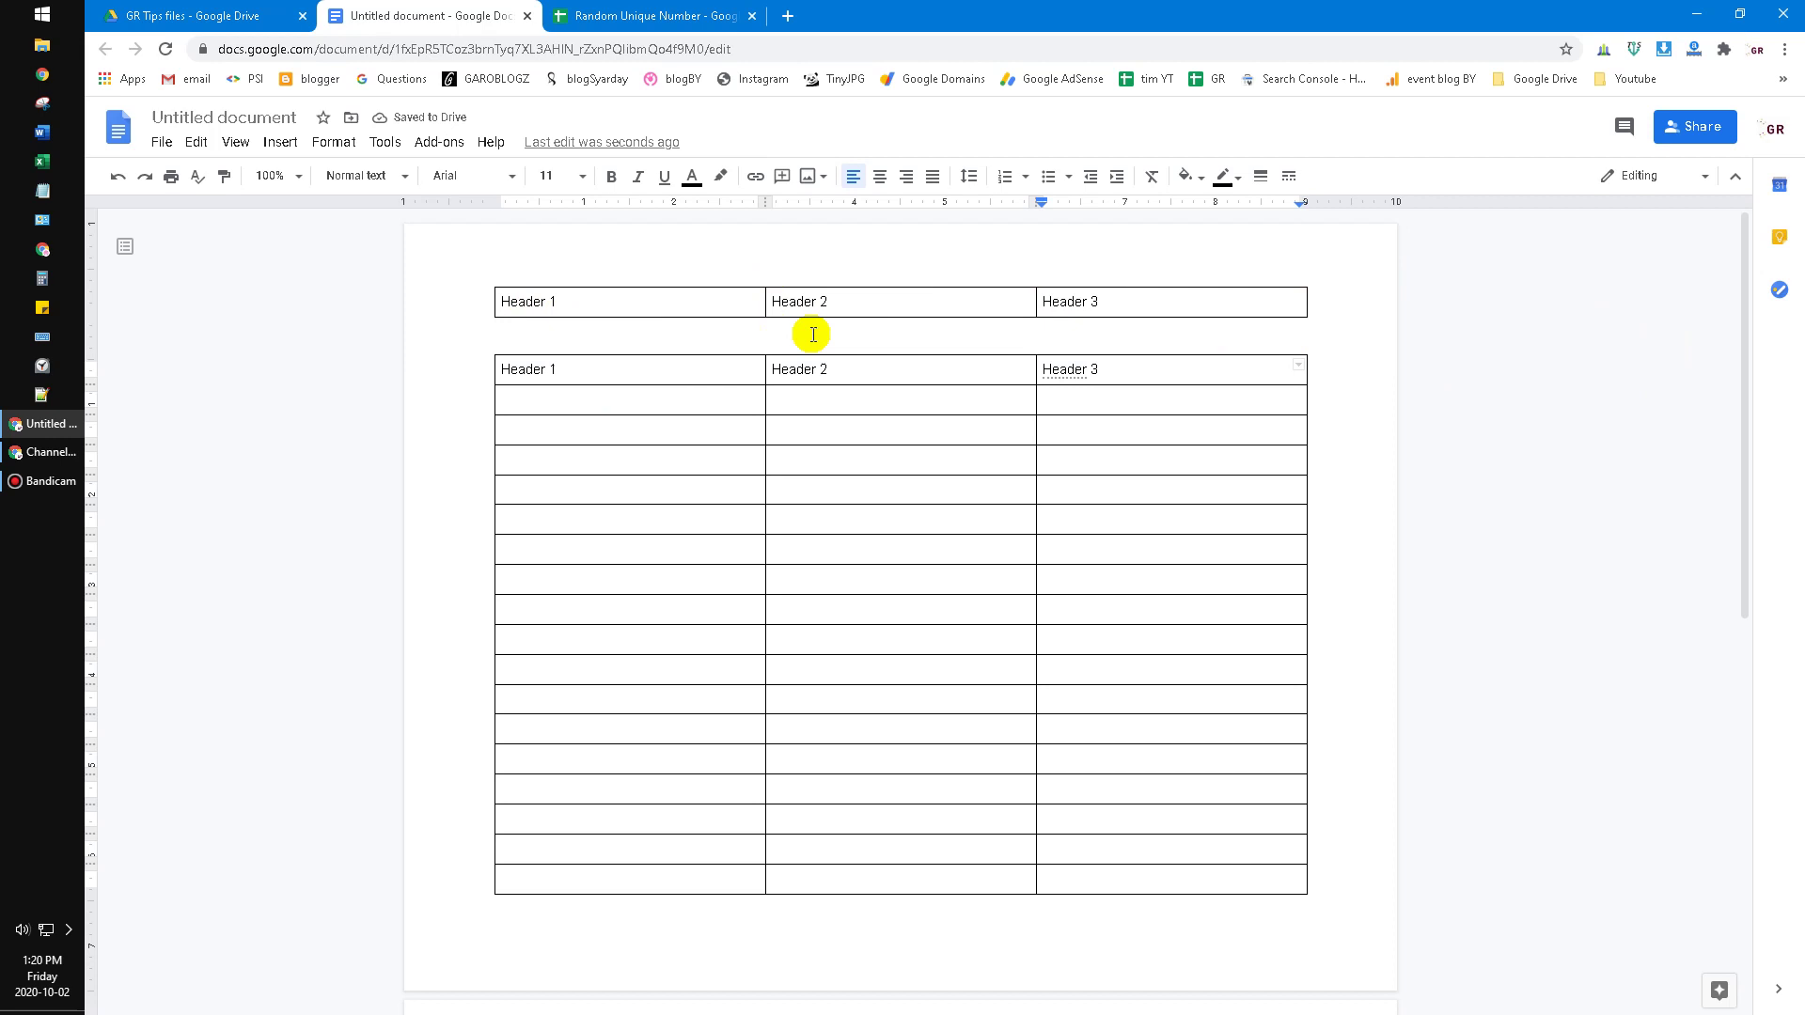
pyautogui.click(503, 369)
# Step: Clear the duplicate Header 1–3 text from the body table's first row
pyautogui.moveTo(503, 371); pyautogui.dragTo(1141, 369)
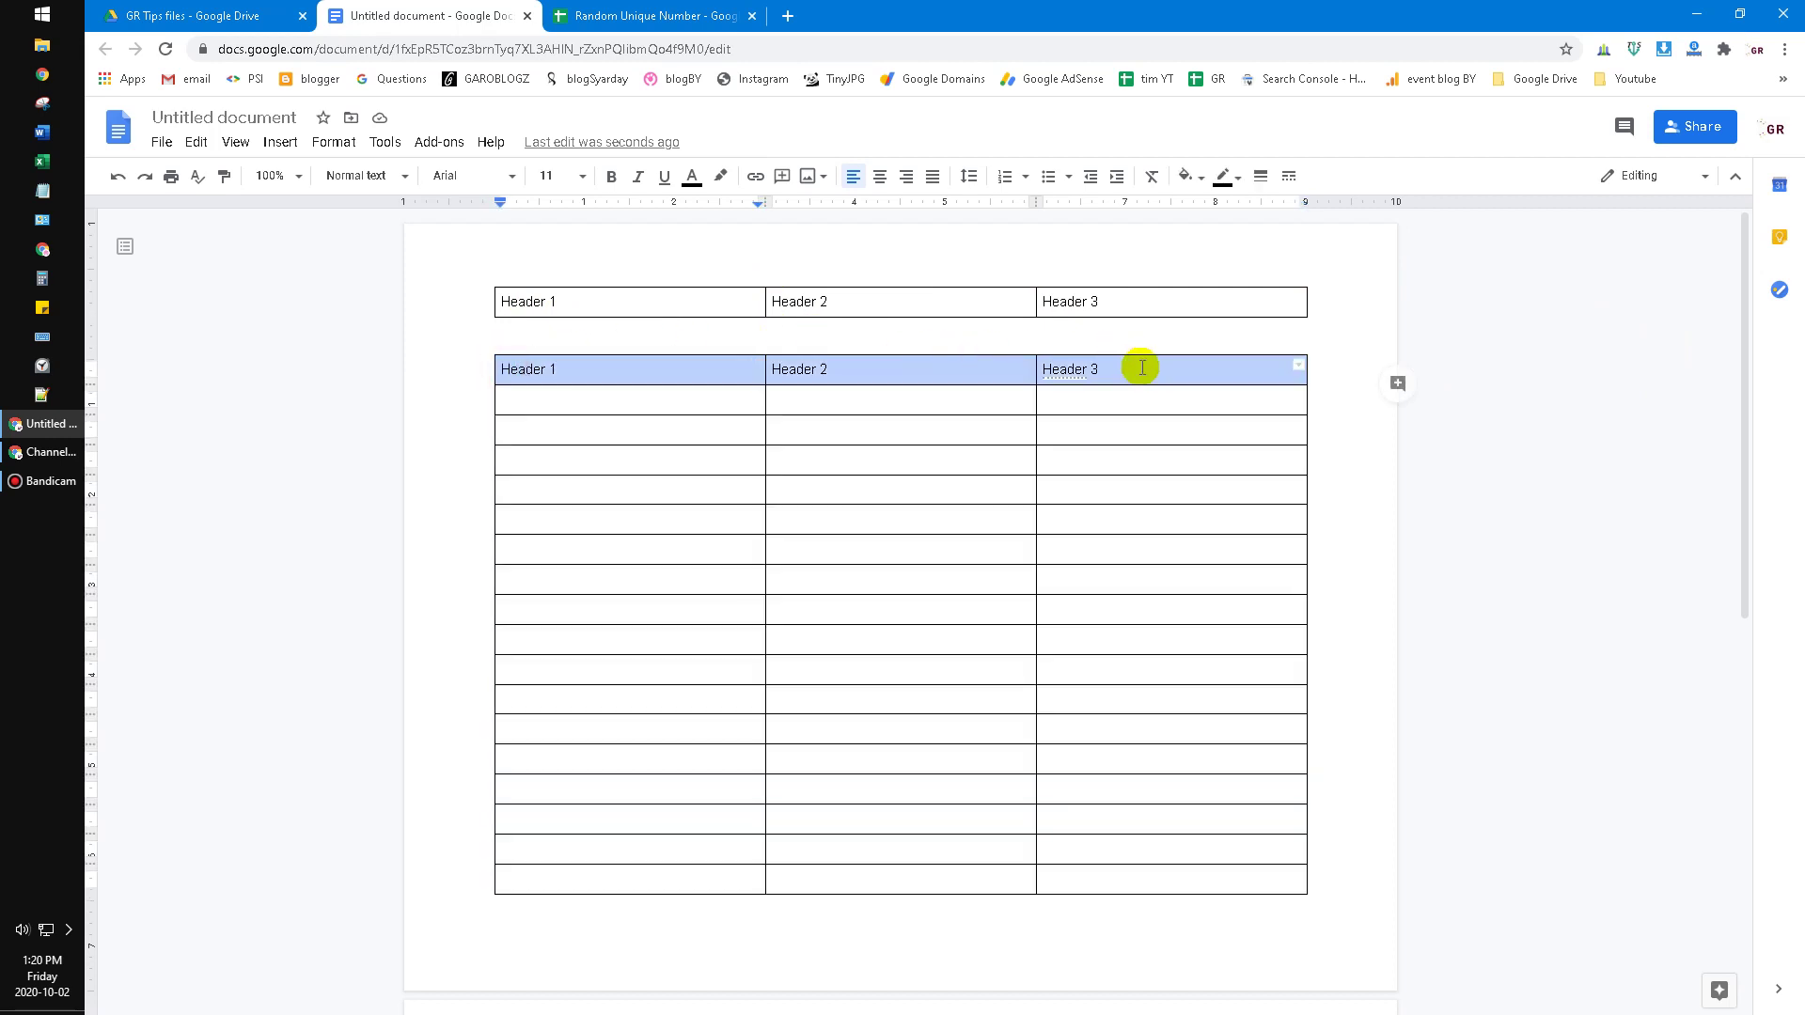
pyautogui.press('BackSpace')
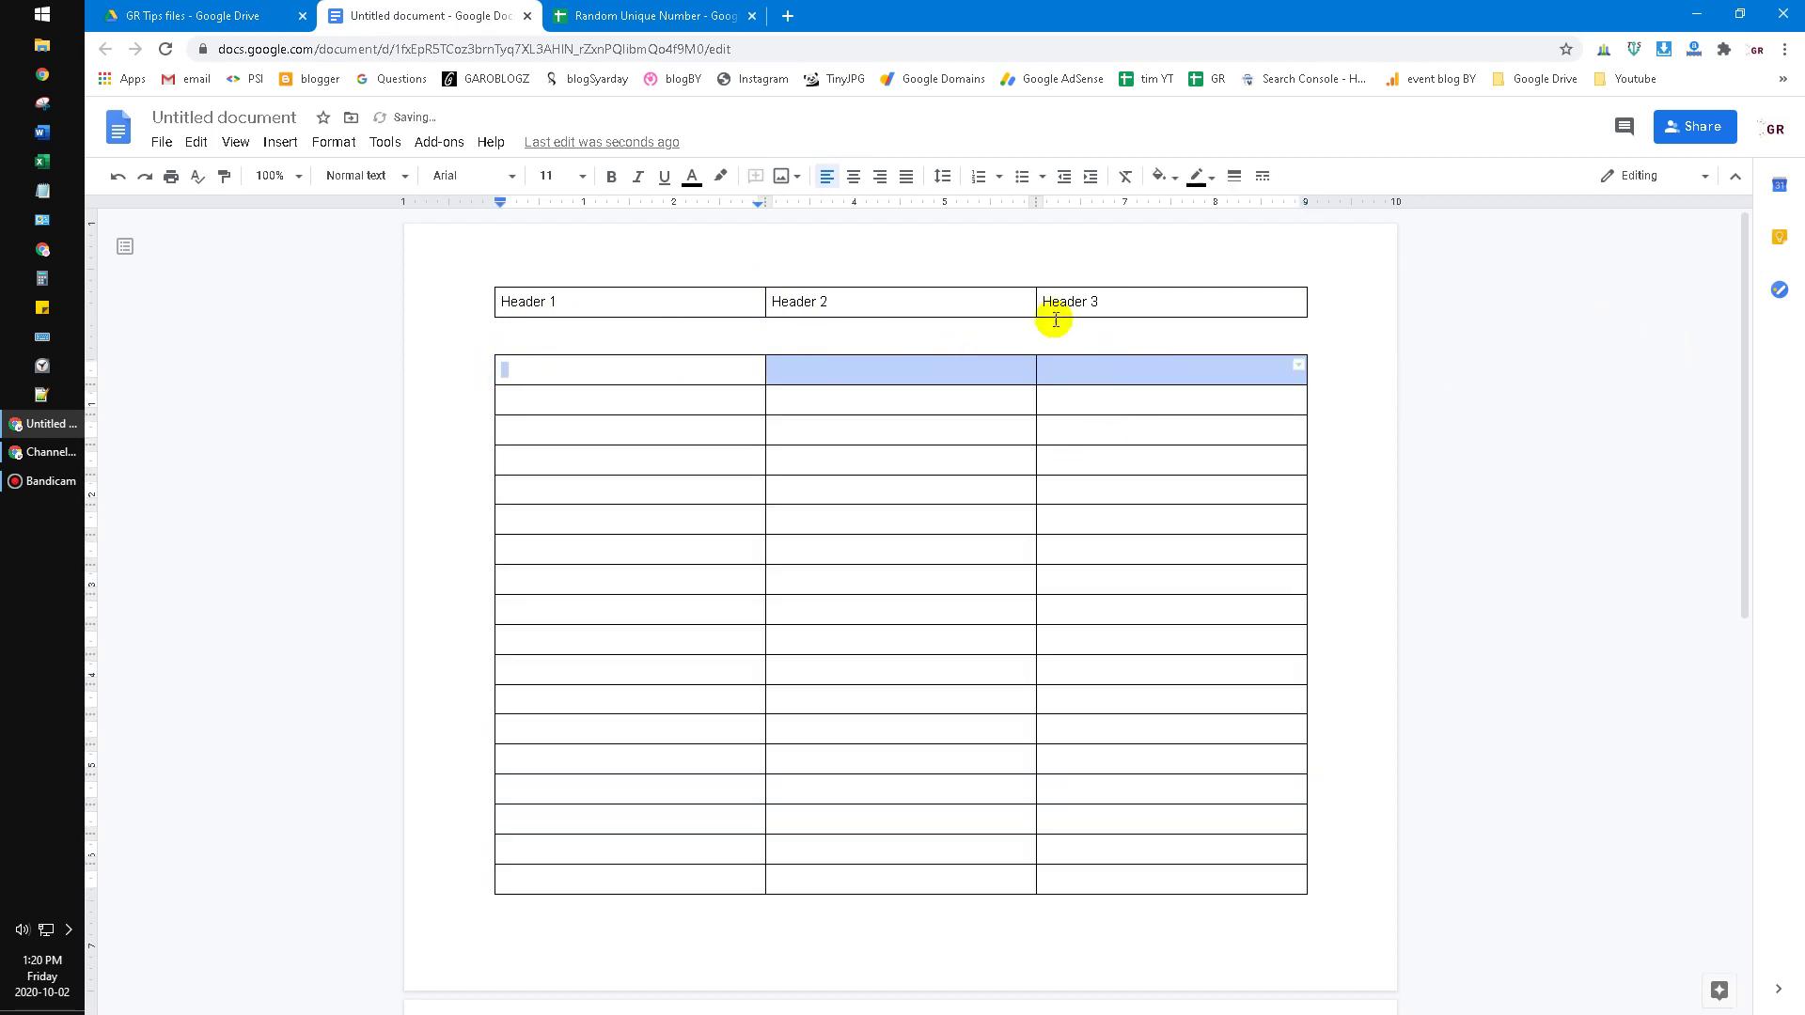
pyautogui.scroll(-8, 1079, 416)
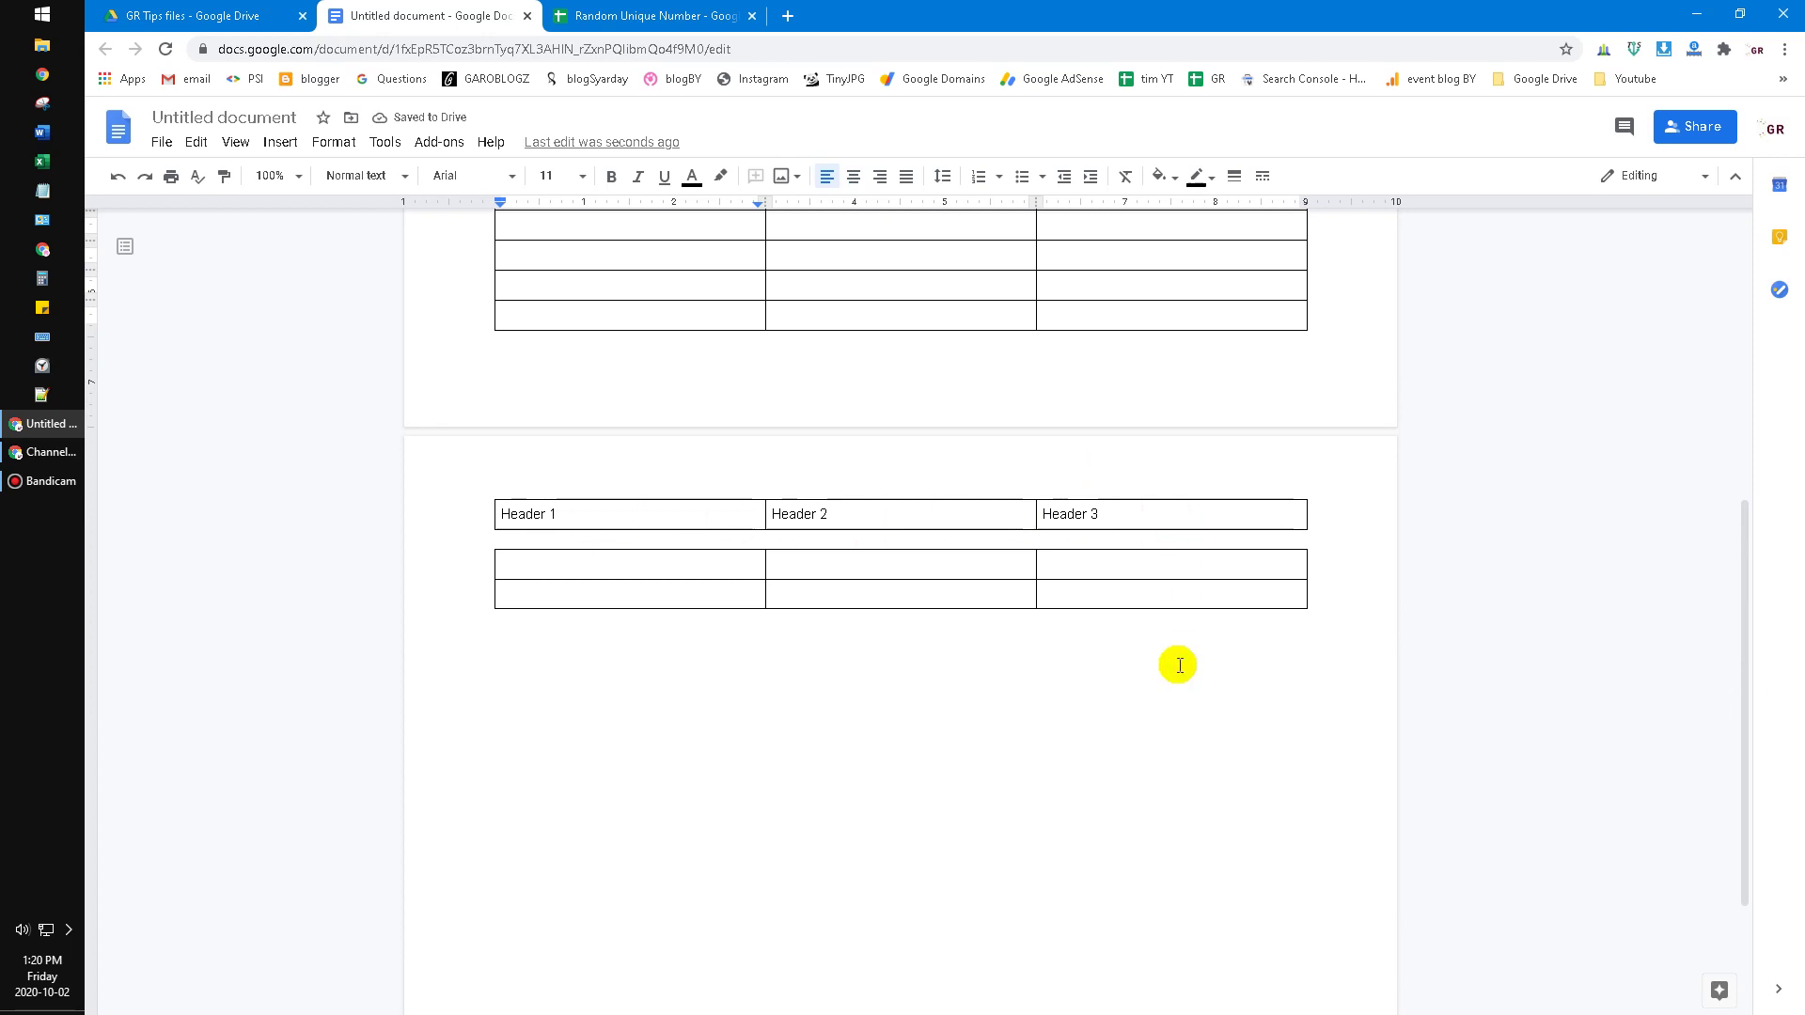
pyautogui.scroll(8, 1170, 664)
pyautogui.click(1518, 399)
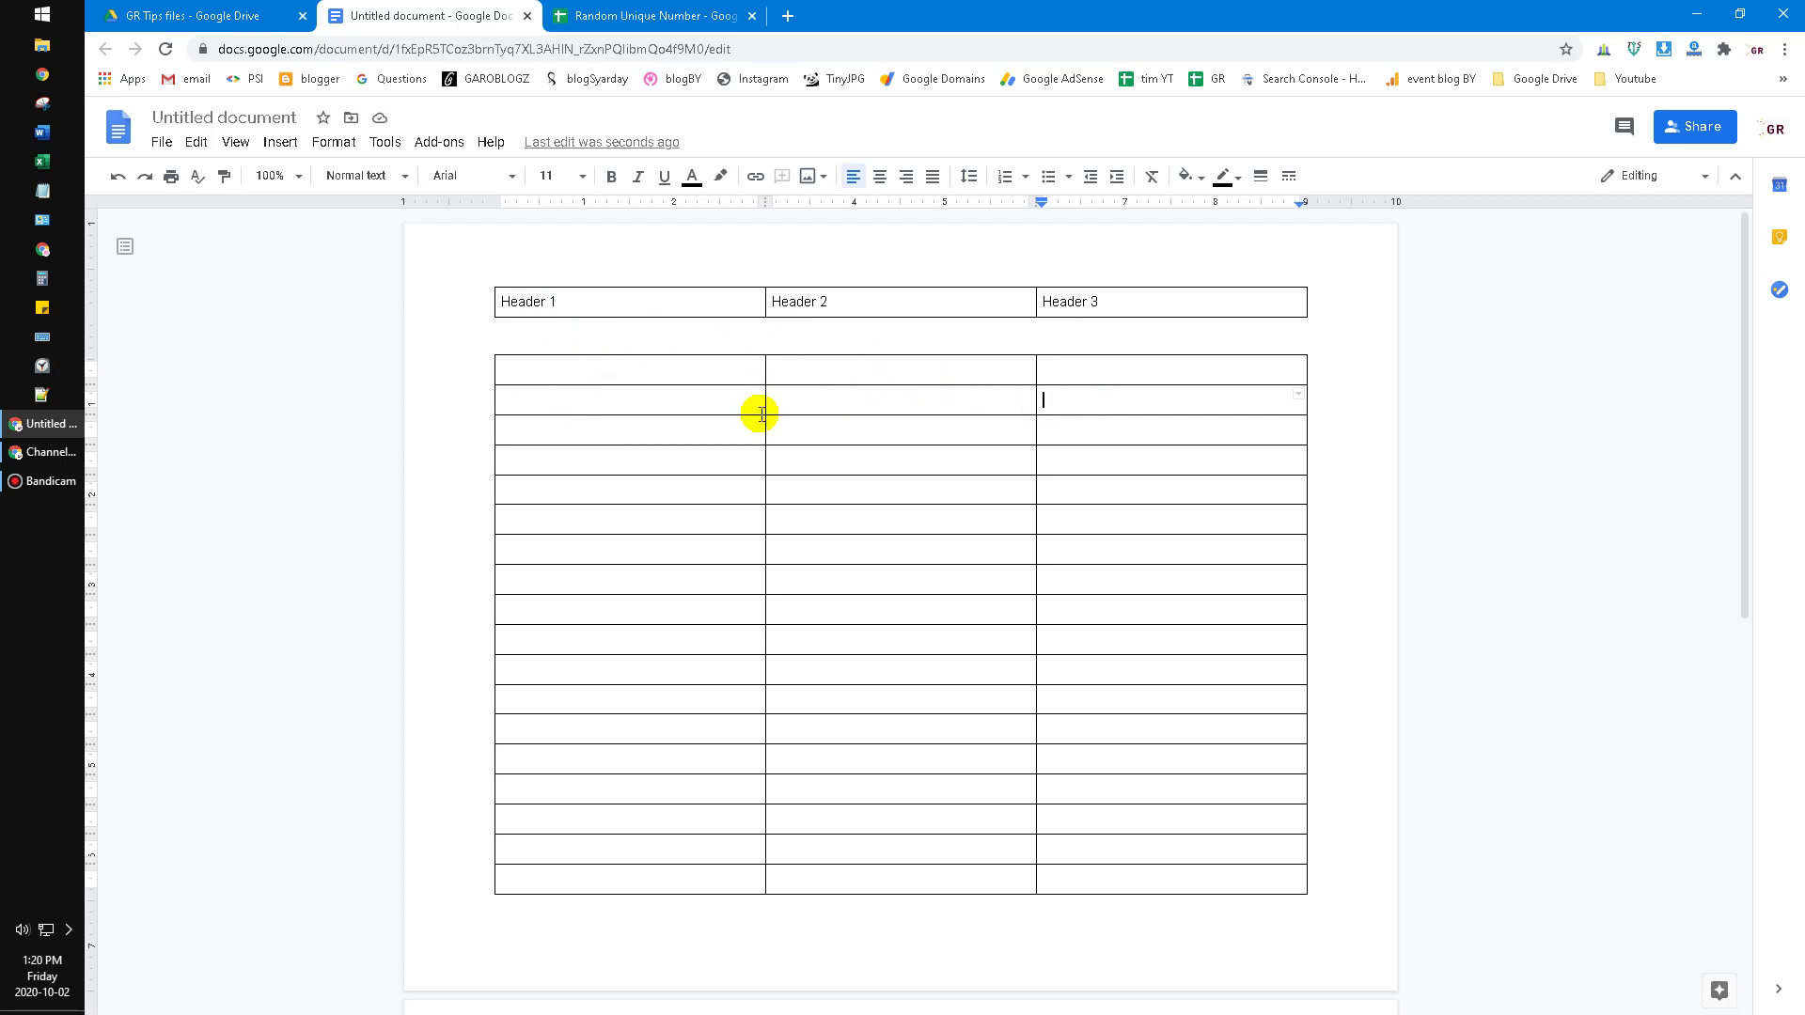
pyautogui.scroll(-5, 762, 415)
pyautogui.scroll(-3, 973, 773)
pyautogui.scroll(3, 972, 772)
pyautogui.scroll(6, 973, 773)
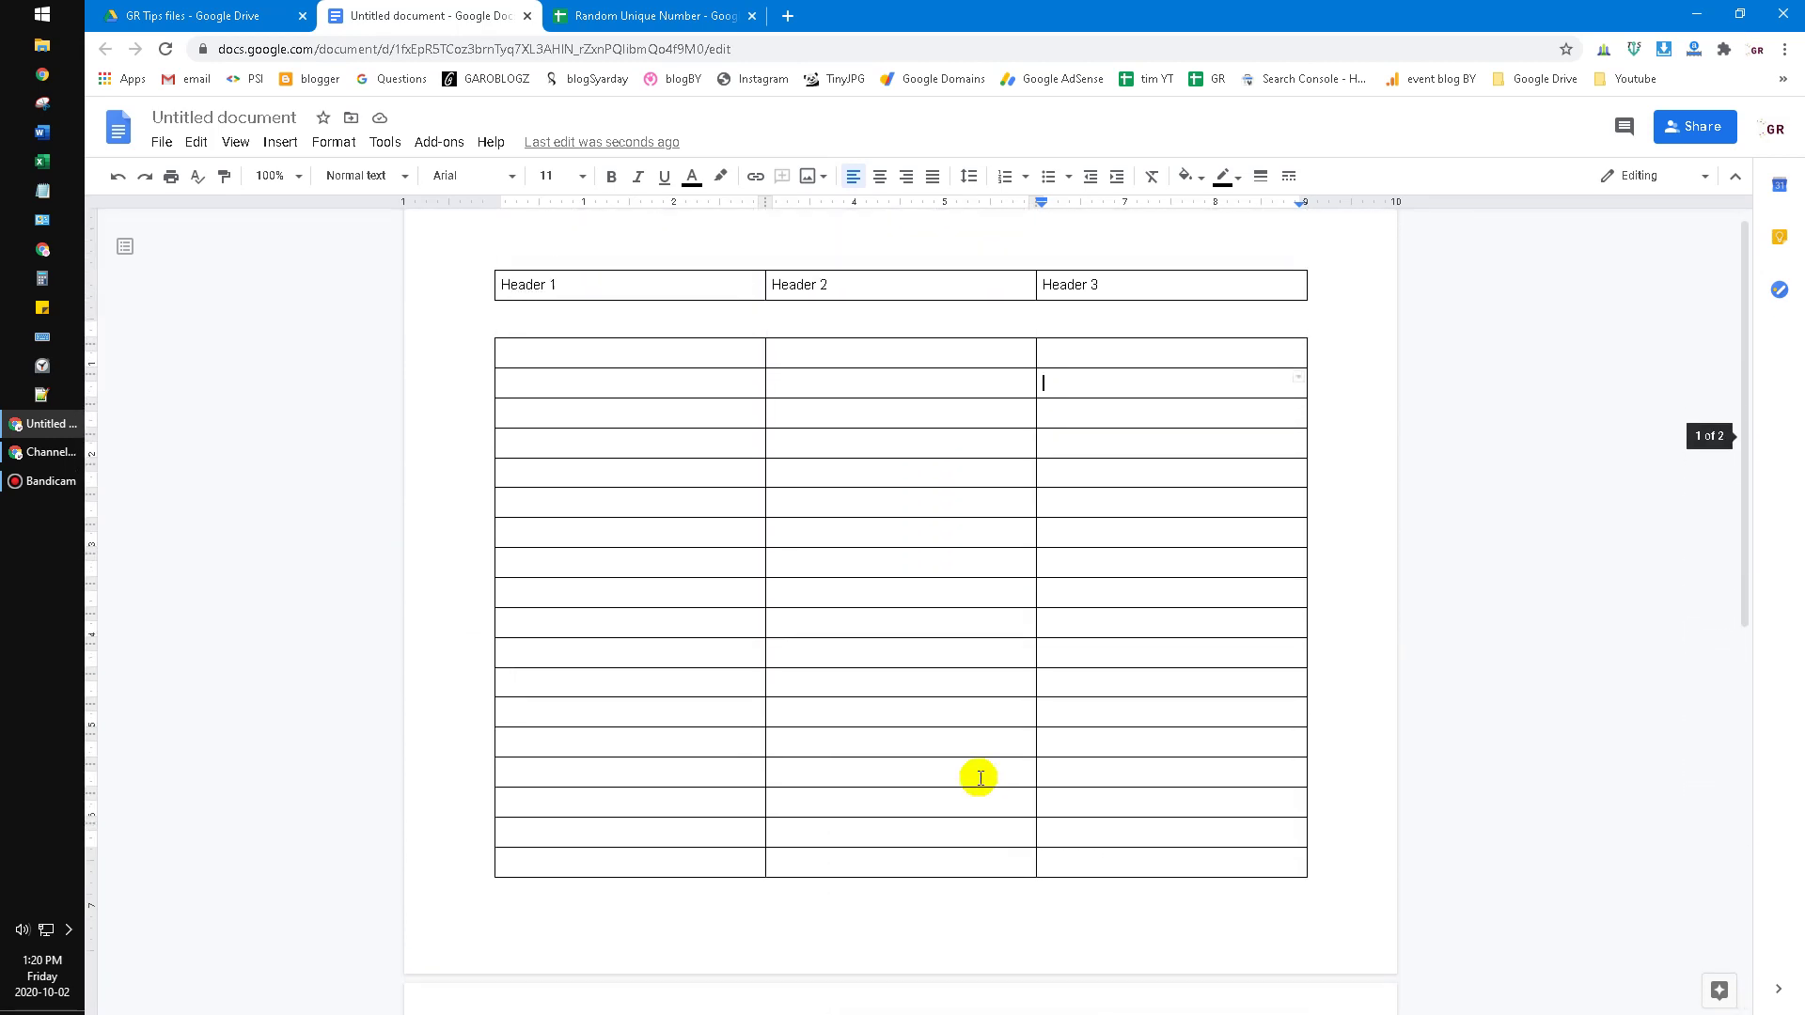
pyautogui.click(700, 336)
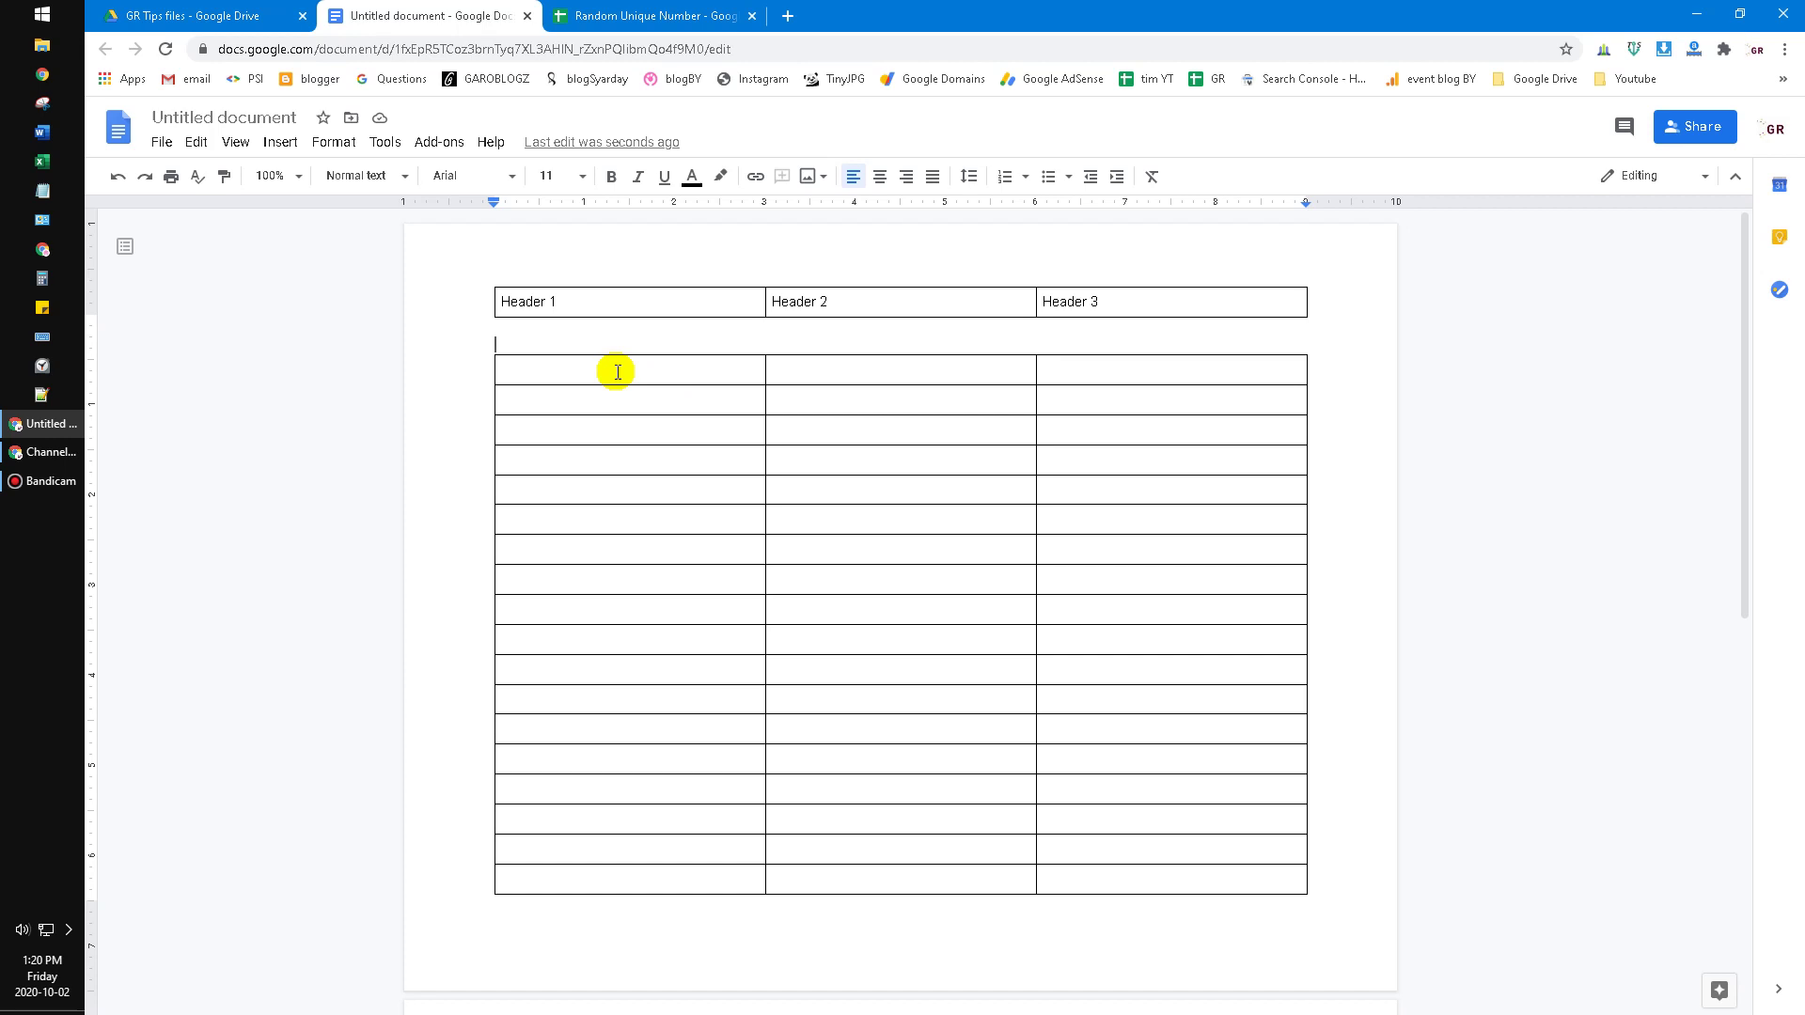
pyautogui.click(650, 14)
# Step: Enter header 1, header 2, header 3 in A1:C1 and zoom the sheet to 200%
pyautogui.click(415, 14)
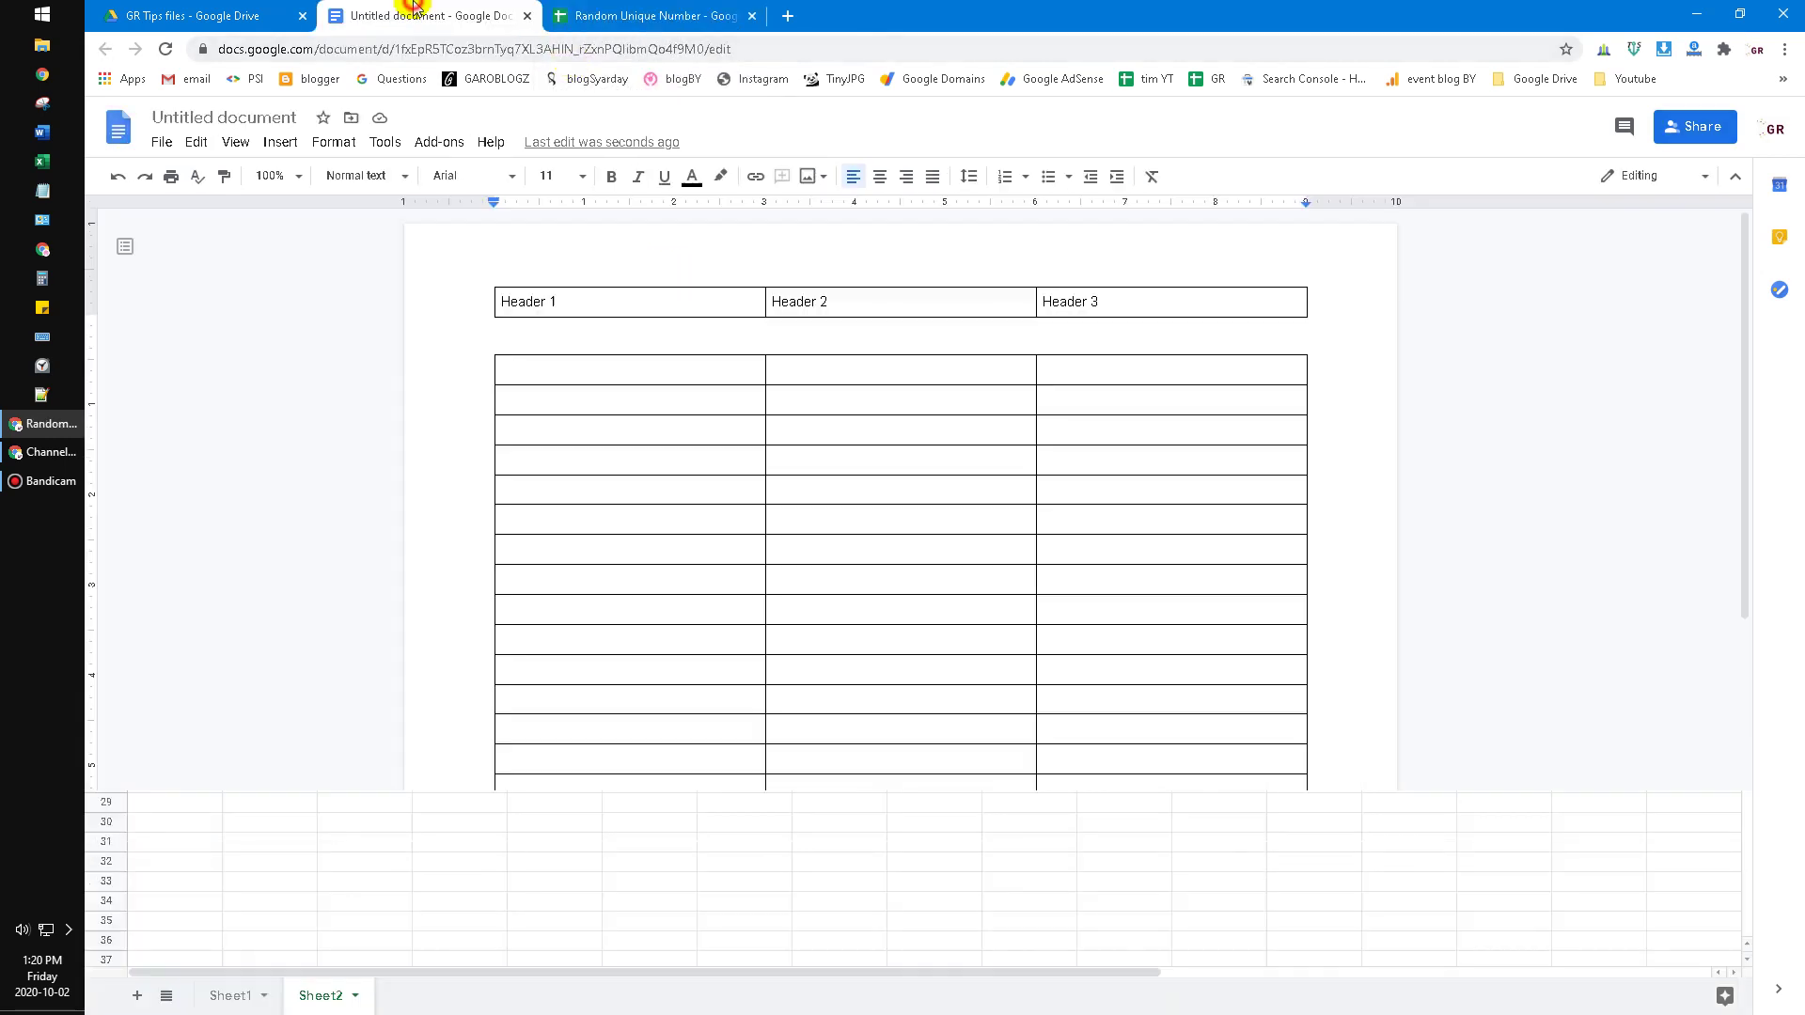
pyautogui.click(650, 15)
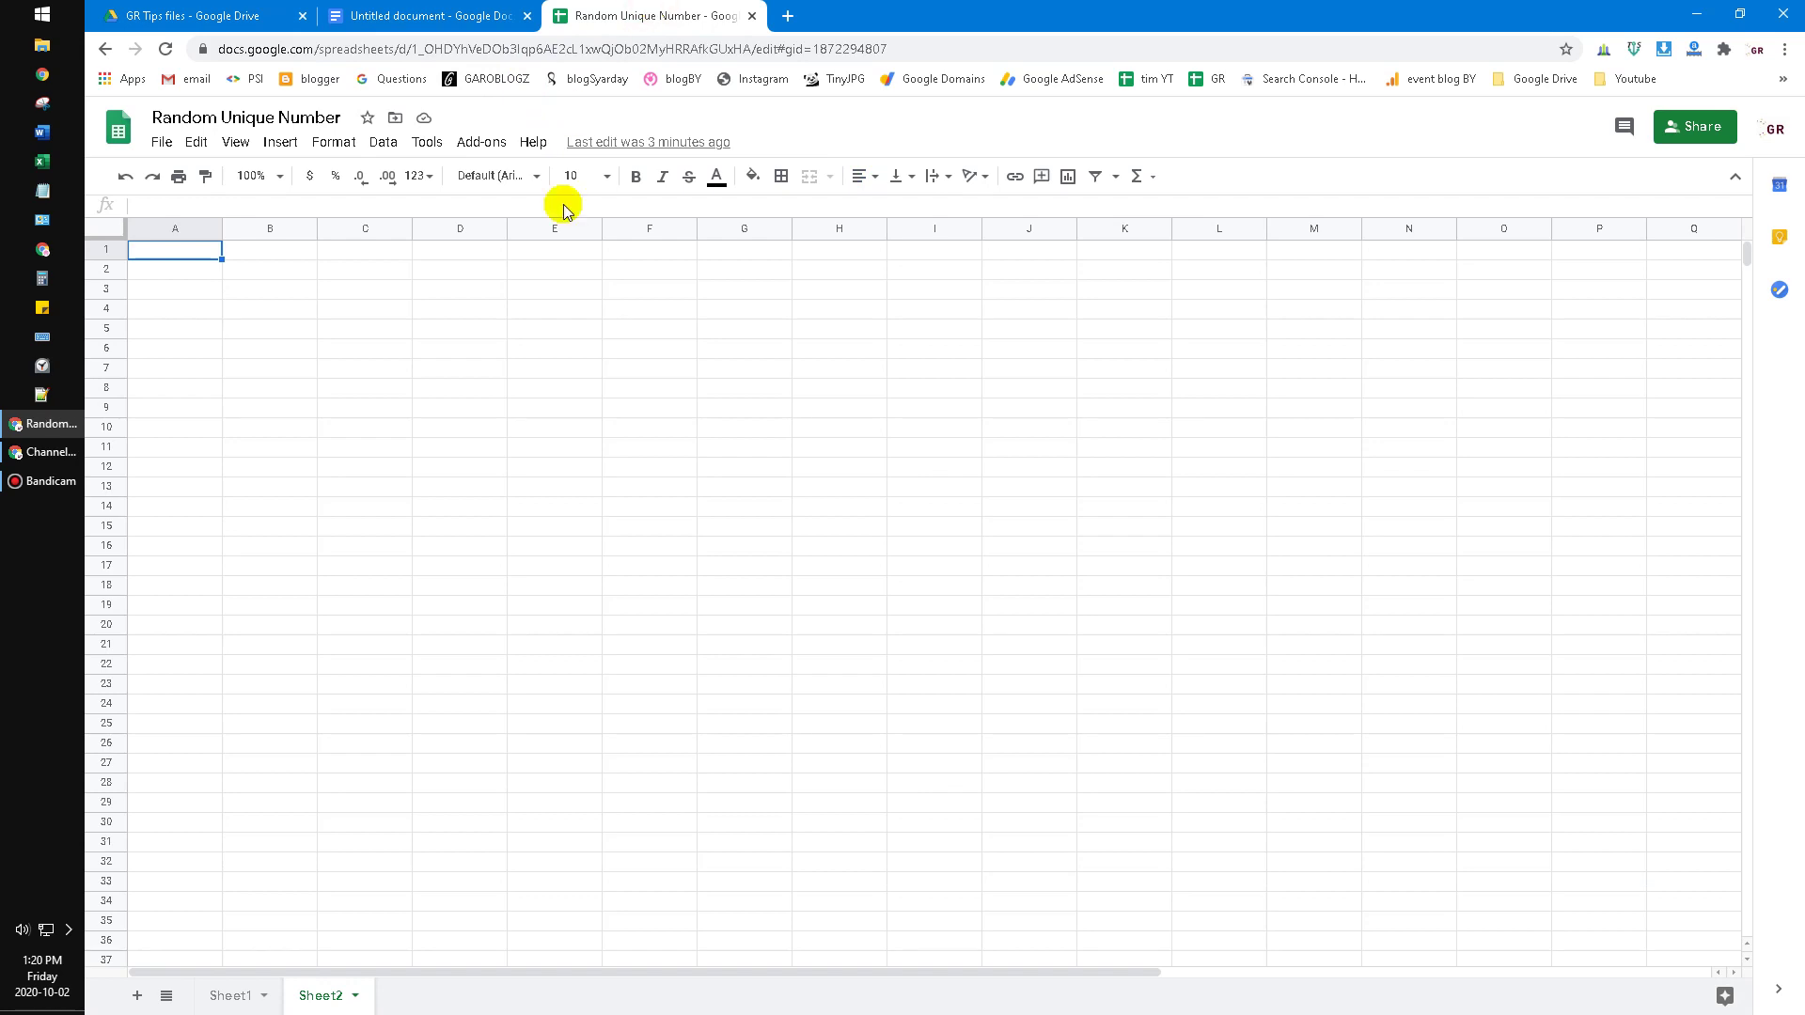
pyautogui.click(403, 641)
pyautogui.click(185, 259)
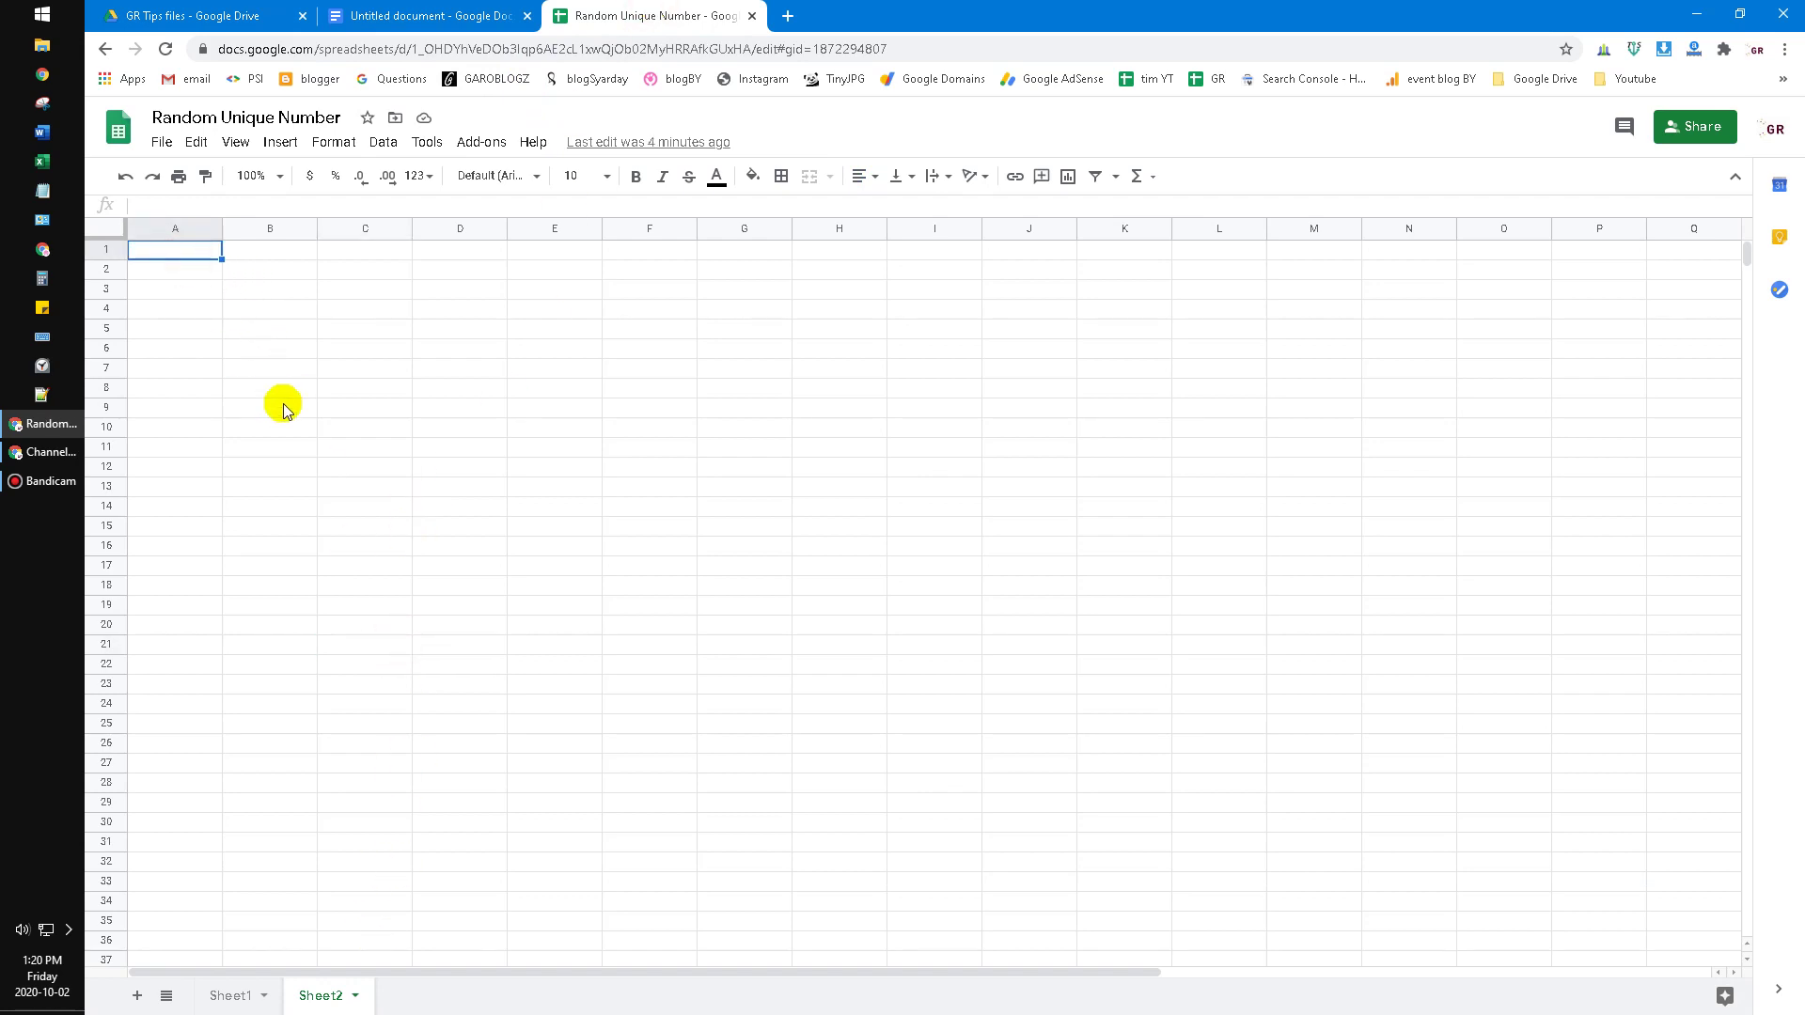
pyautogui.write('header1')
pyautogui.press('Tab')
pyautogui.write('header 2')
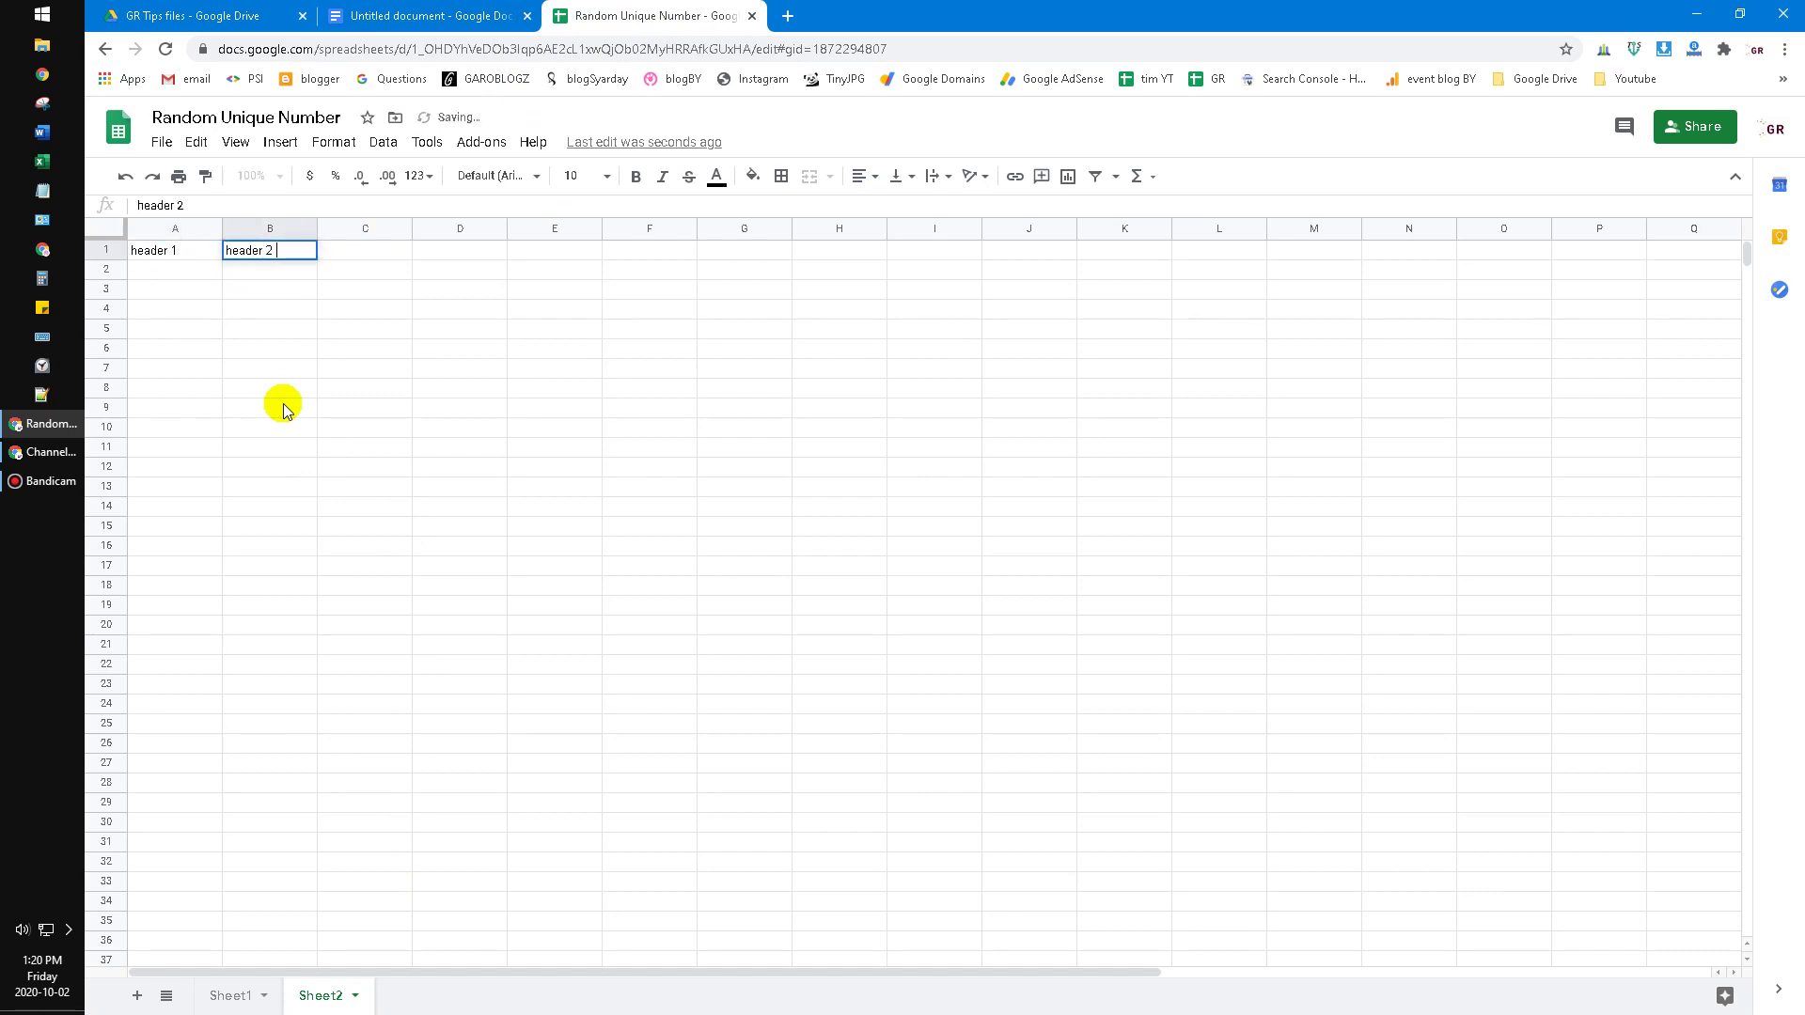
pyautogui.press('Tab')
pyautogui.write('h')
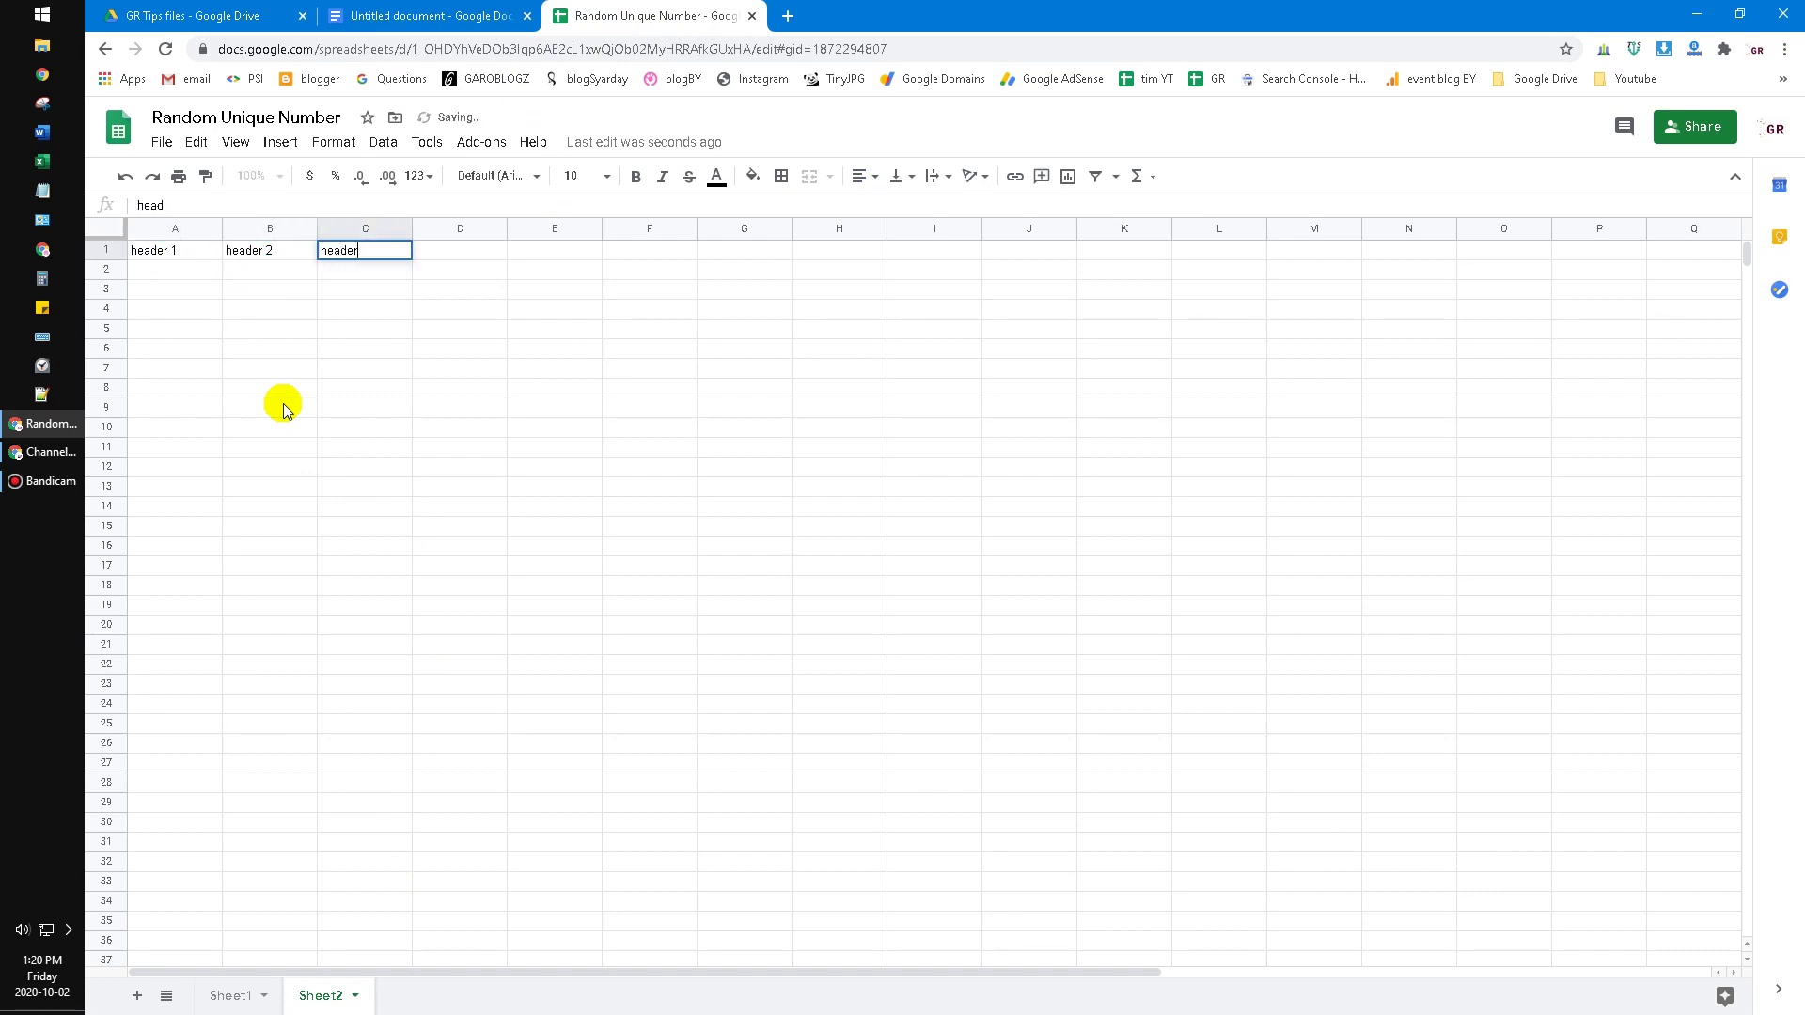
pyautogui.write('3')
pyautogui.press('Return')
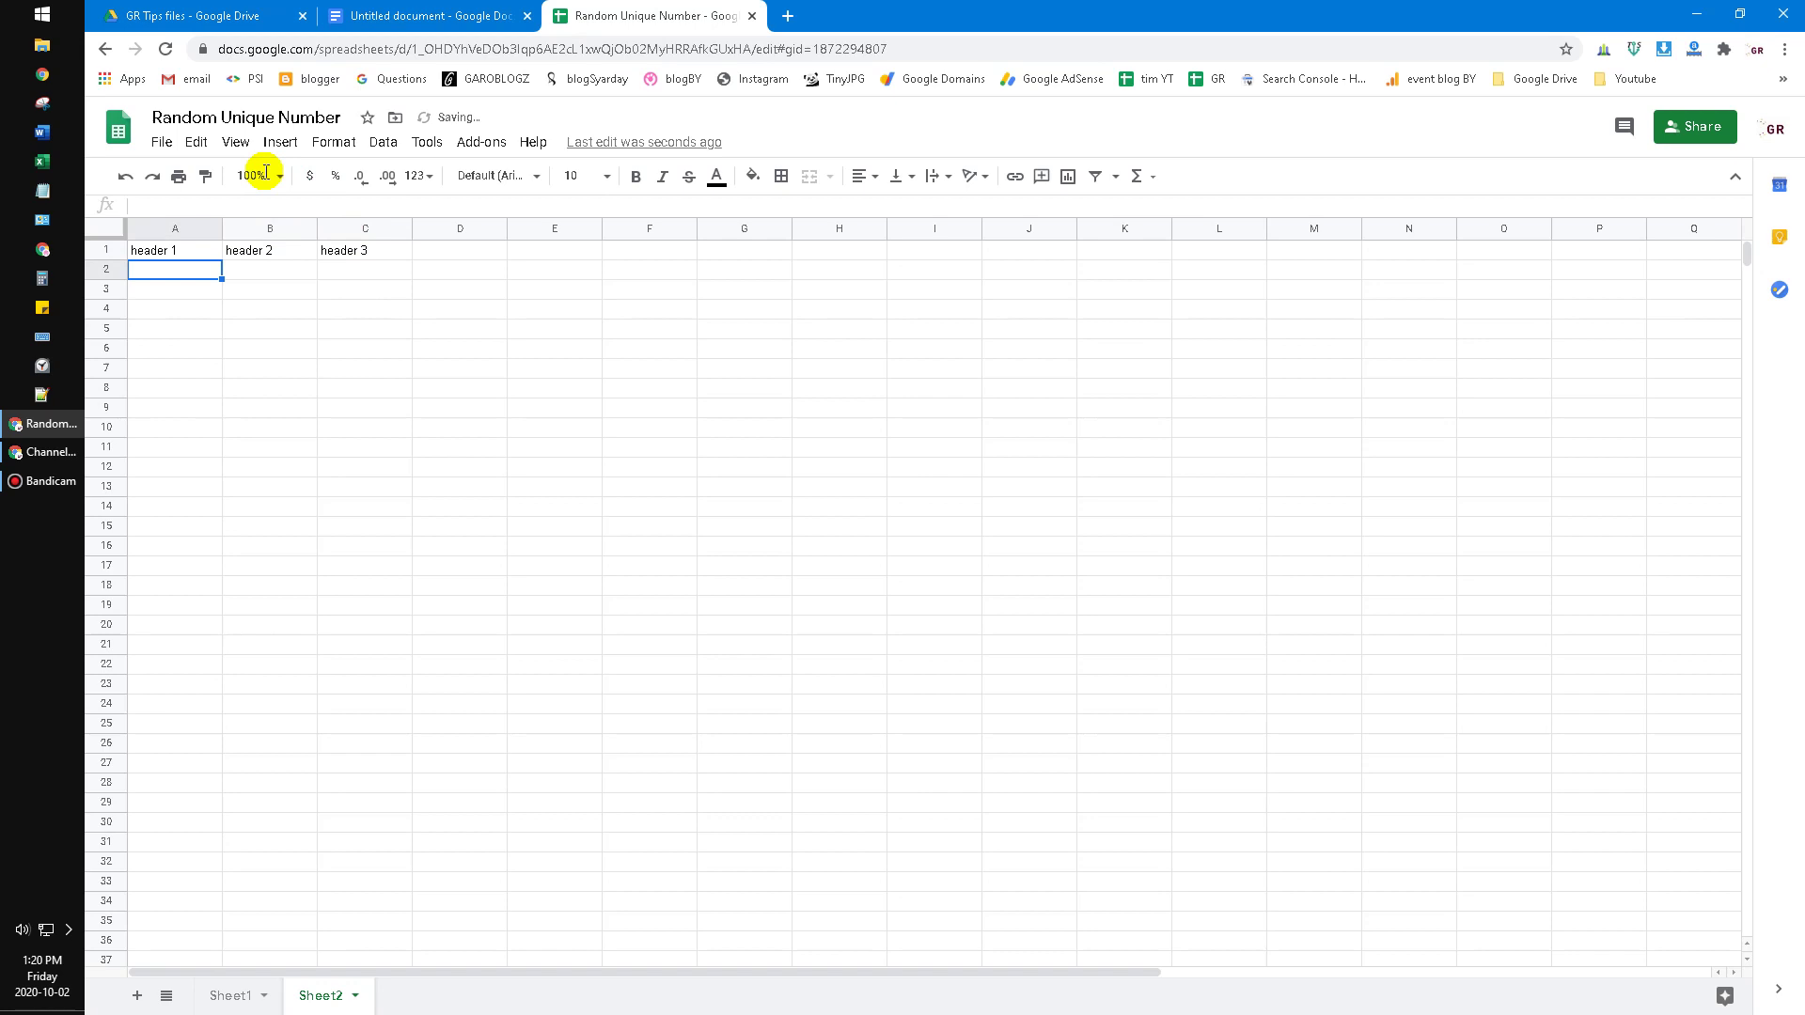
pyautogui.click(254, 175)
pyautogui.write('200')
pyautogui.press('Return')
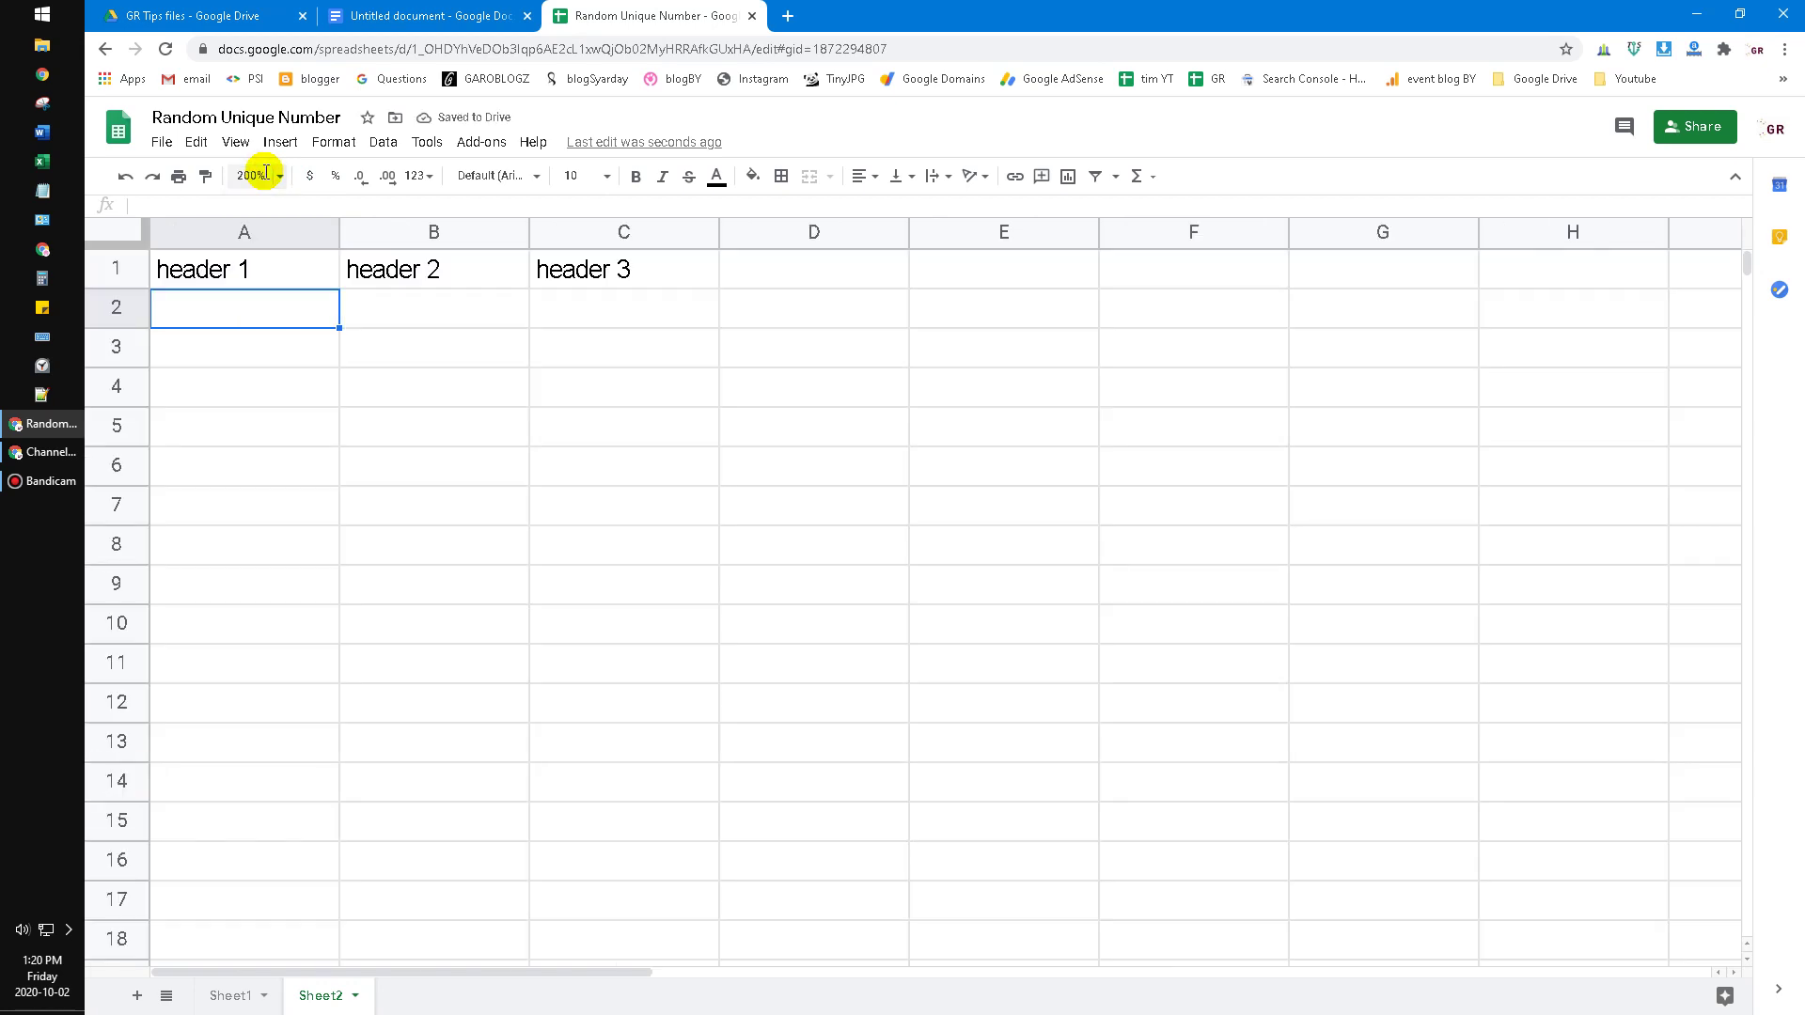
# Step: Freeze row 1 so header 1–3 stays pinned while scrolling, ending on A2
pyautogui.click(177, 263)
pyautogui.click(673, 468)
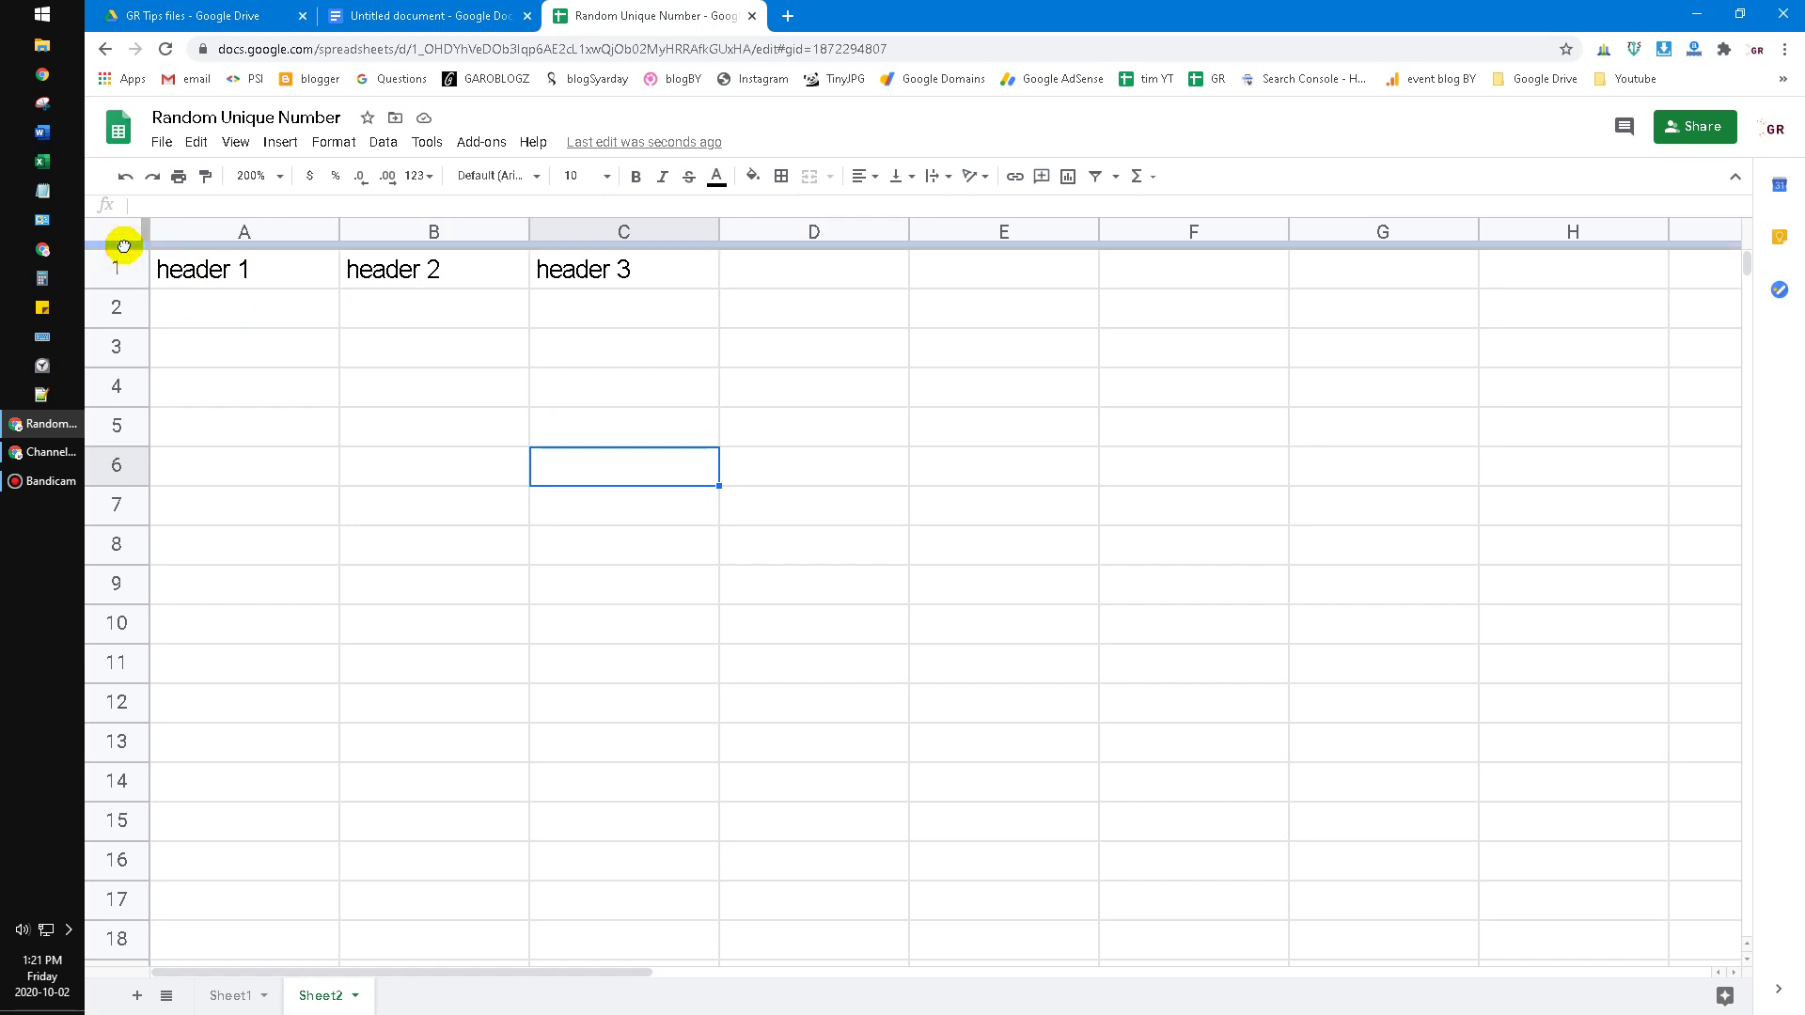
pyautogui.moveTo(124, 246); pyautogui.dragTo(125, 289)
pyautogui.scroll(-5, 480, 451)
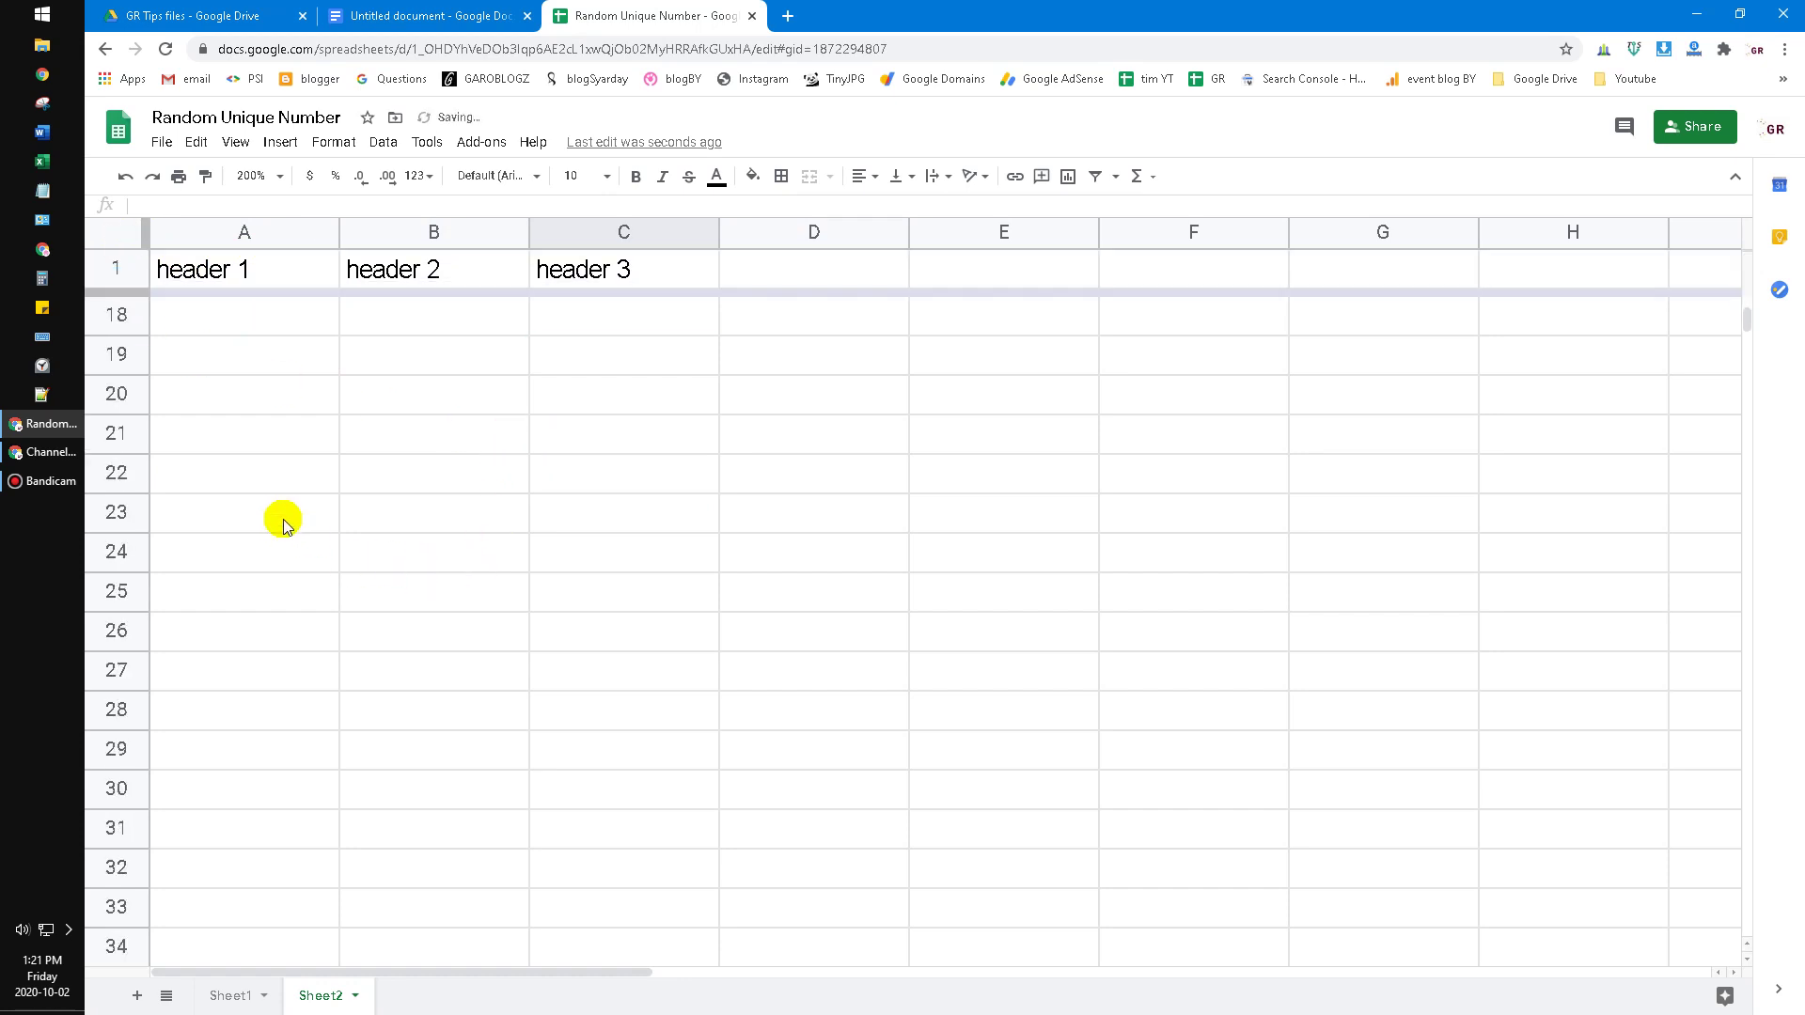
pyautogui.scroll(-5, 466, 508)
pyautogui.scroll(-5, 466, 537)
pyautogui.scroll(1, 318, 579)
pyautogui.scroll(5, 321, 596)
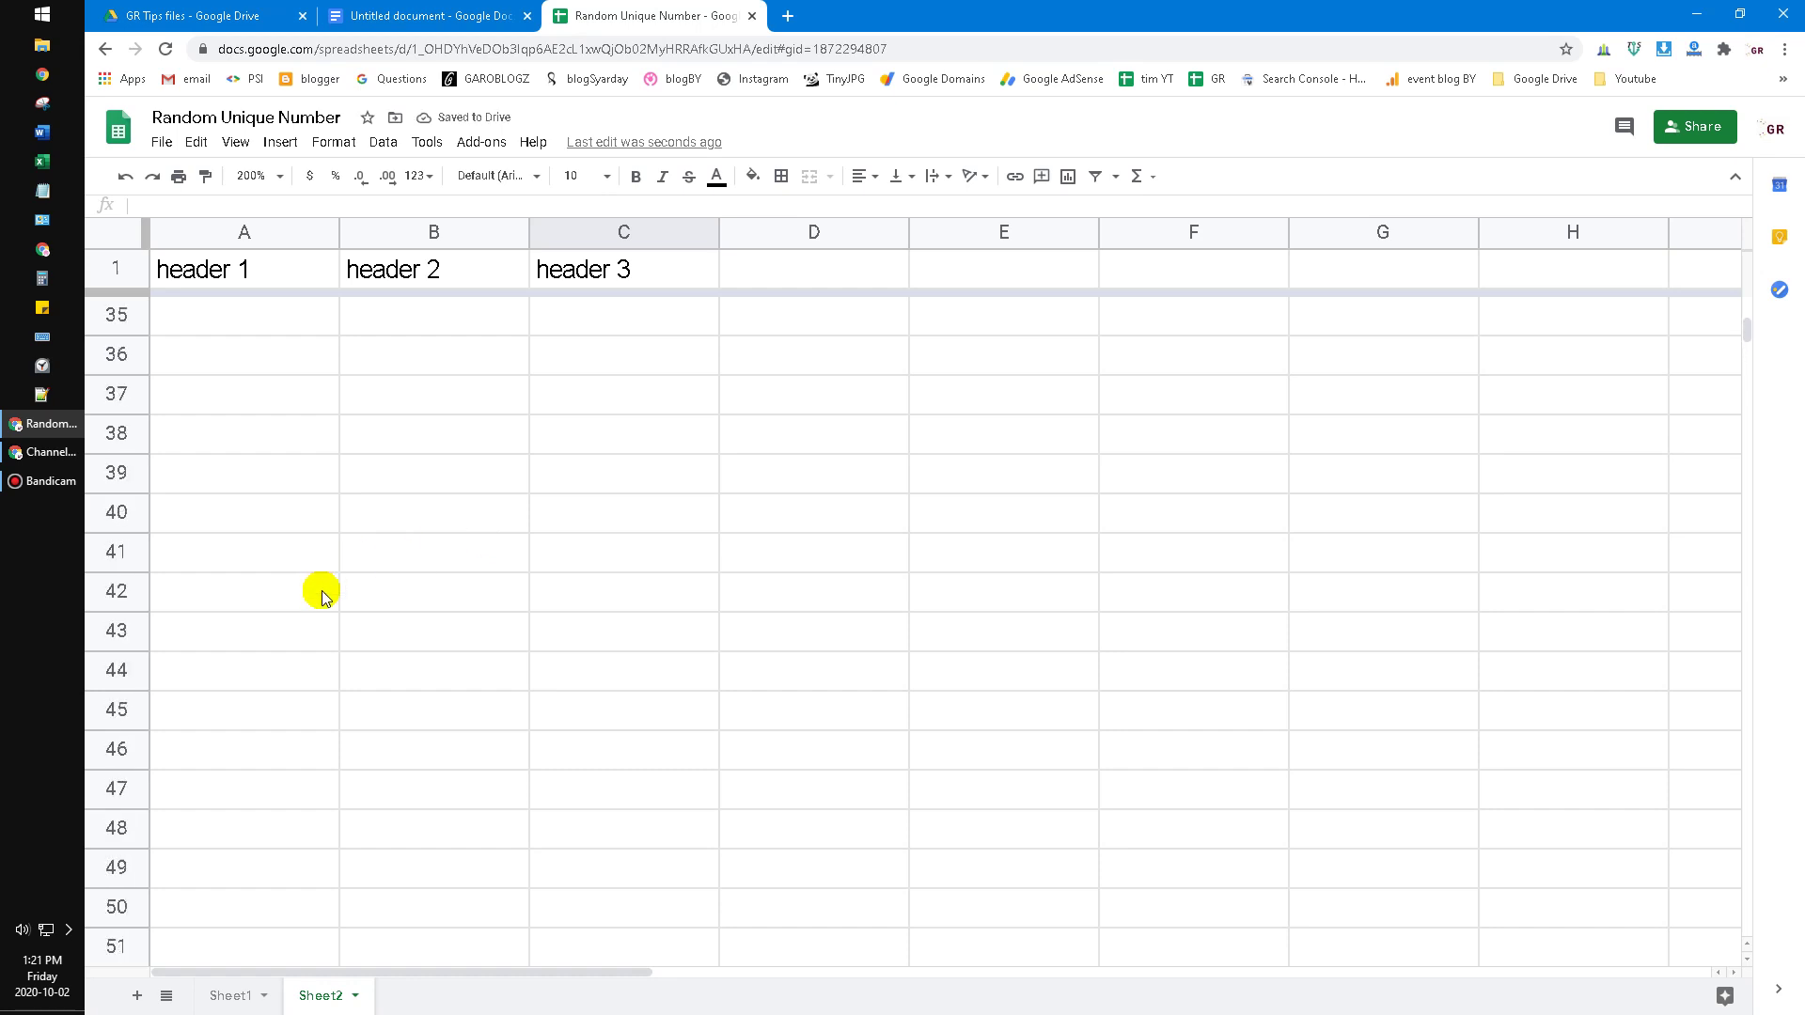
pyautogui.scroll(5, 321, 595)
pyautogui.scroll(5, 409, 536)
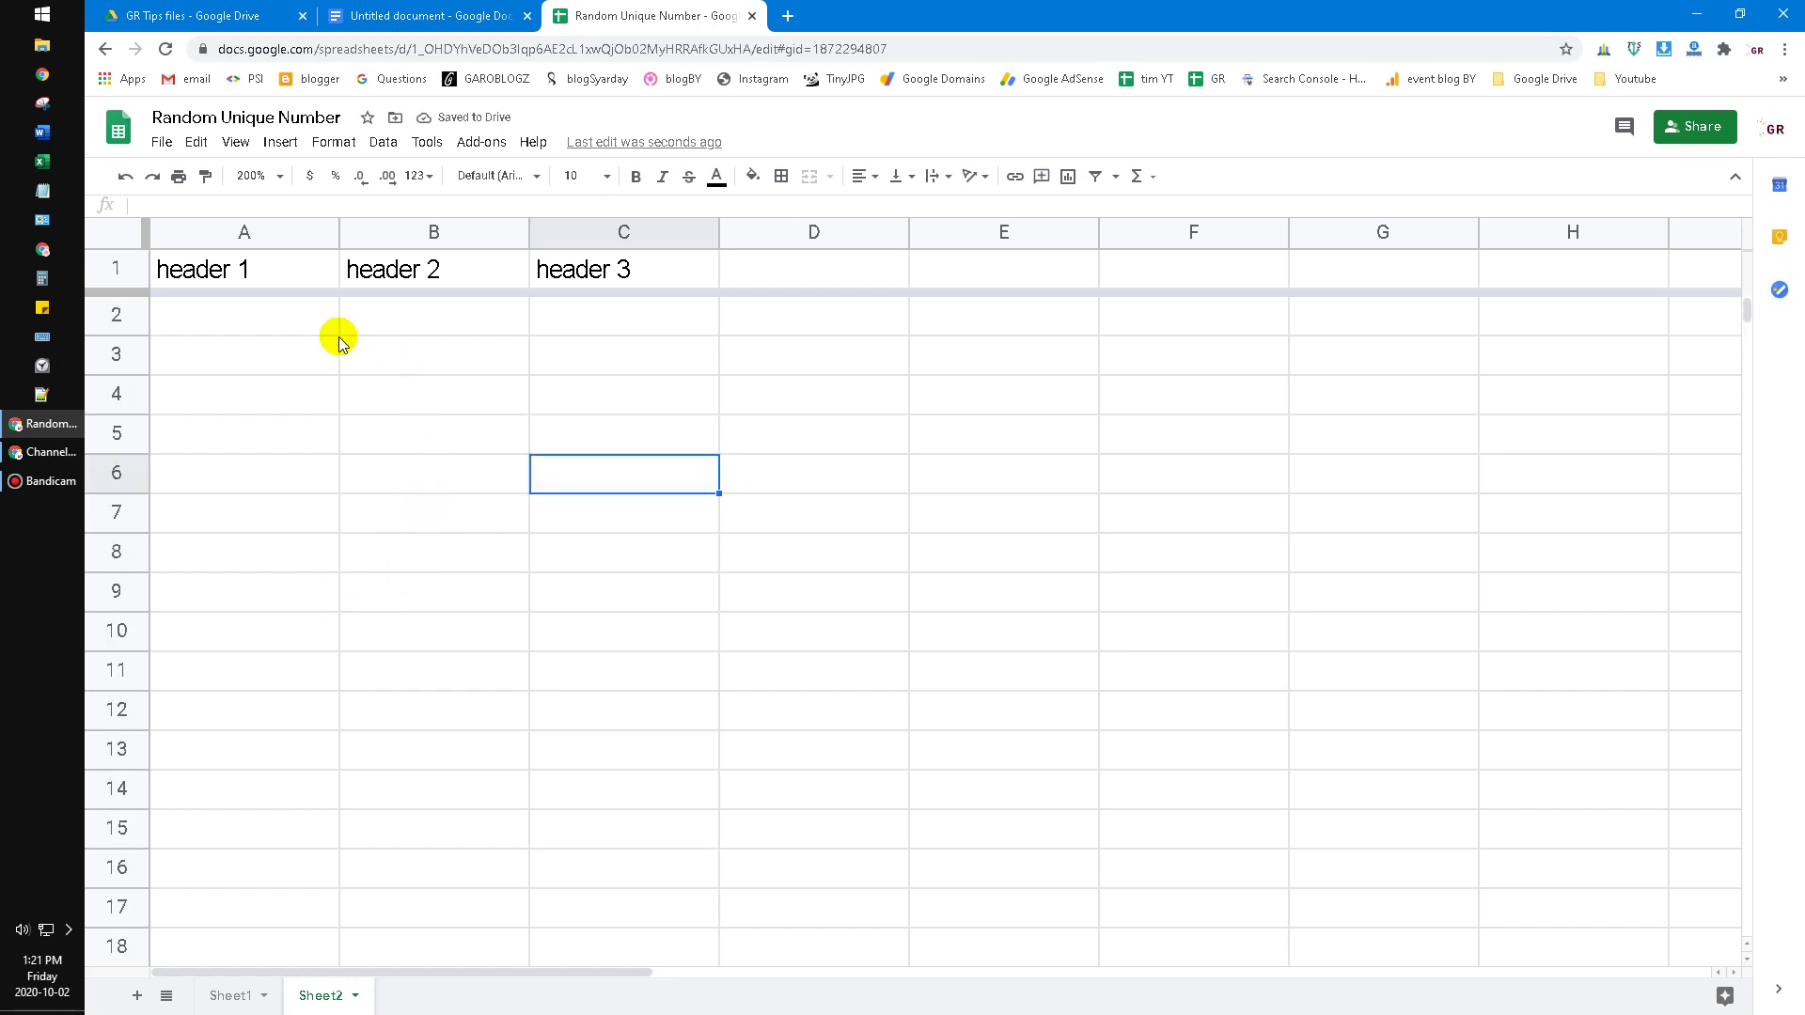
pyautogui.click(251, 314)
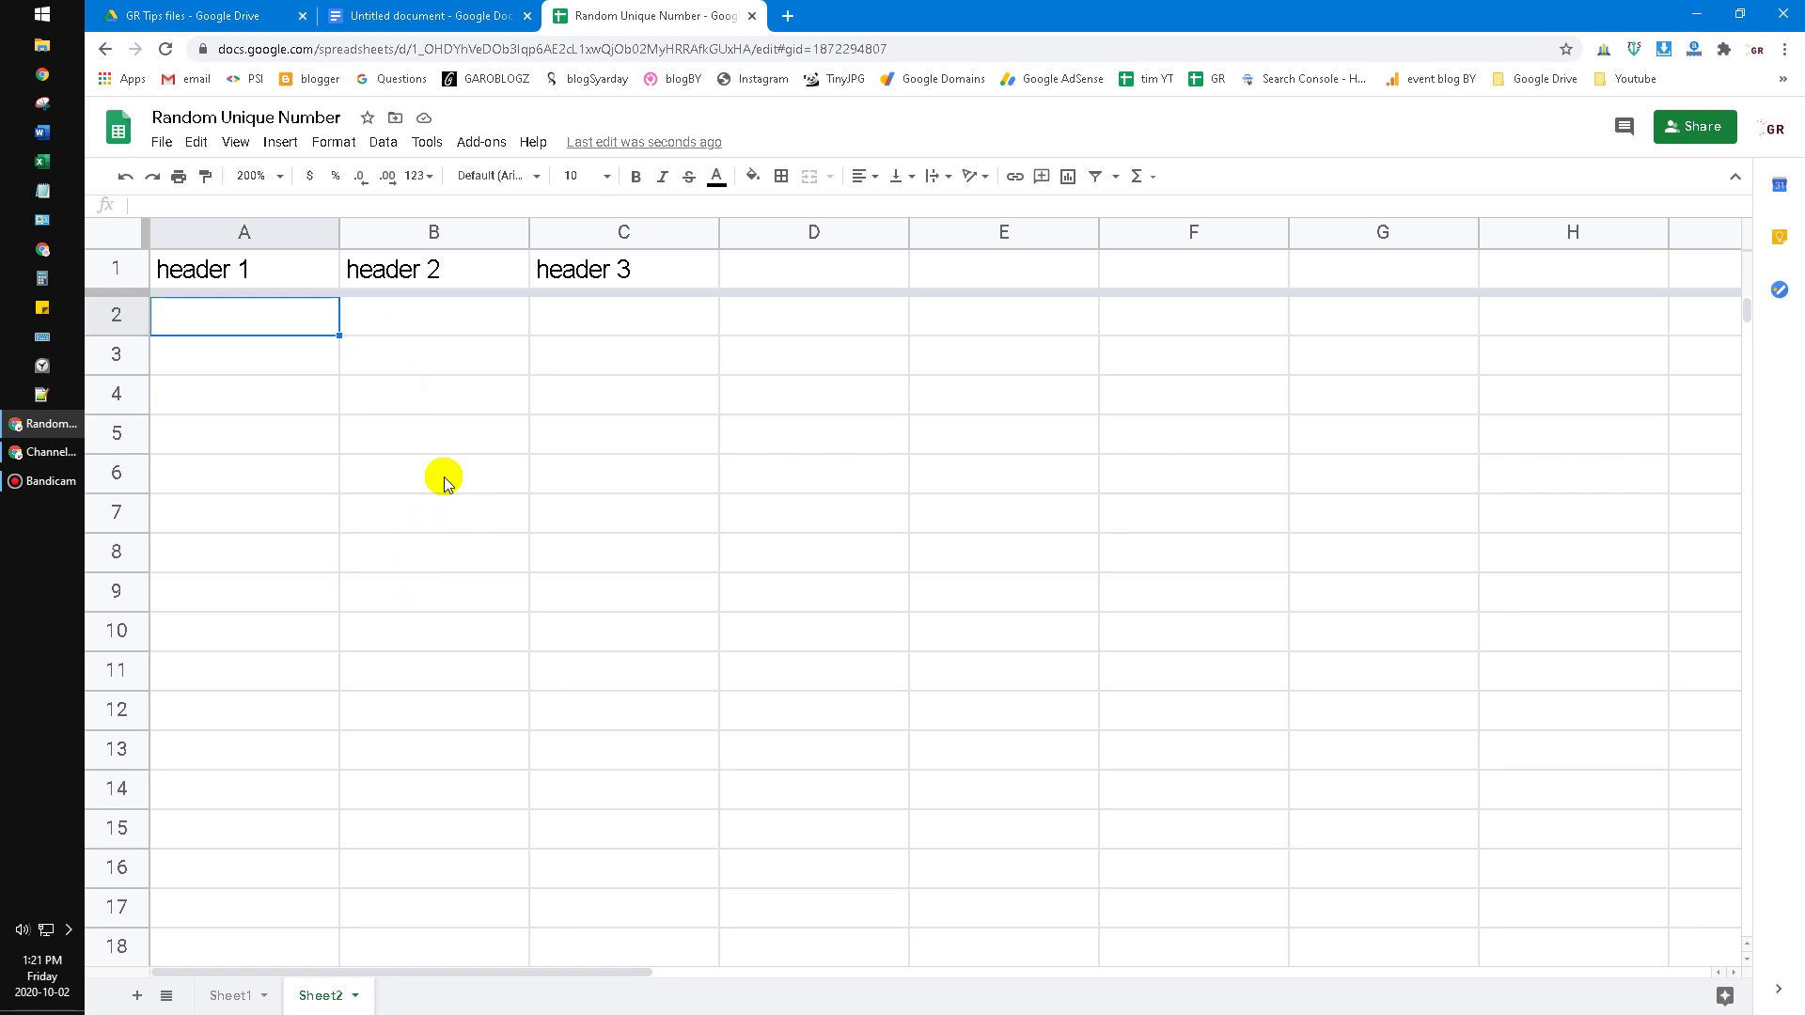
# Step: Print-preview only the selected cells A1:C204, showing seven pages
pyautogui.hotkey('ctrl', 'p')
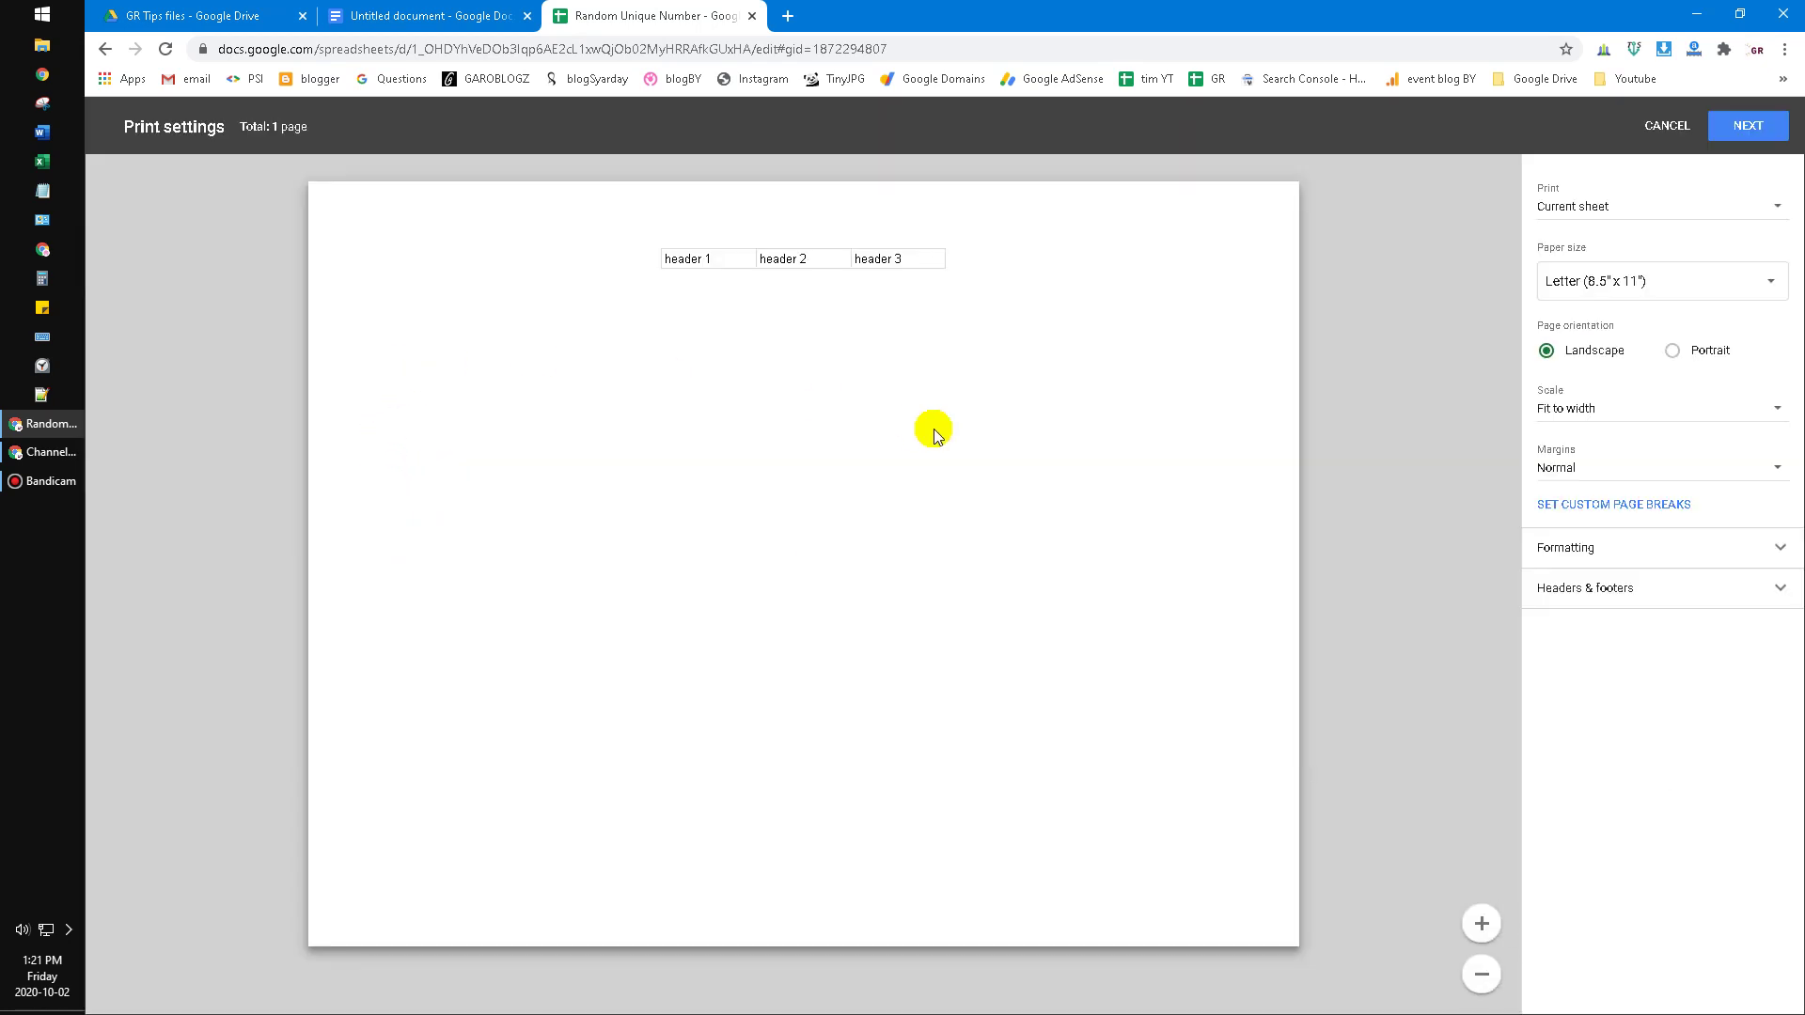
pyautogui.press('Escape')
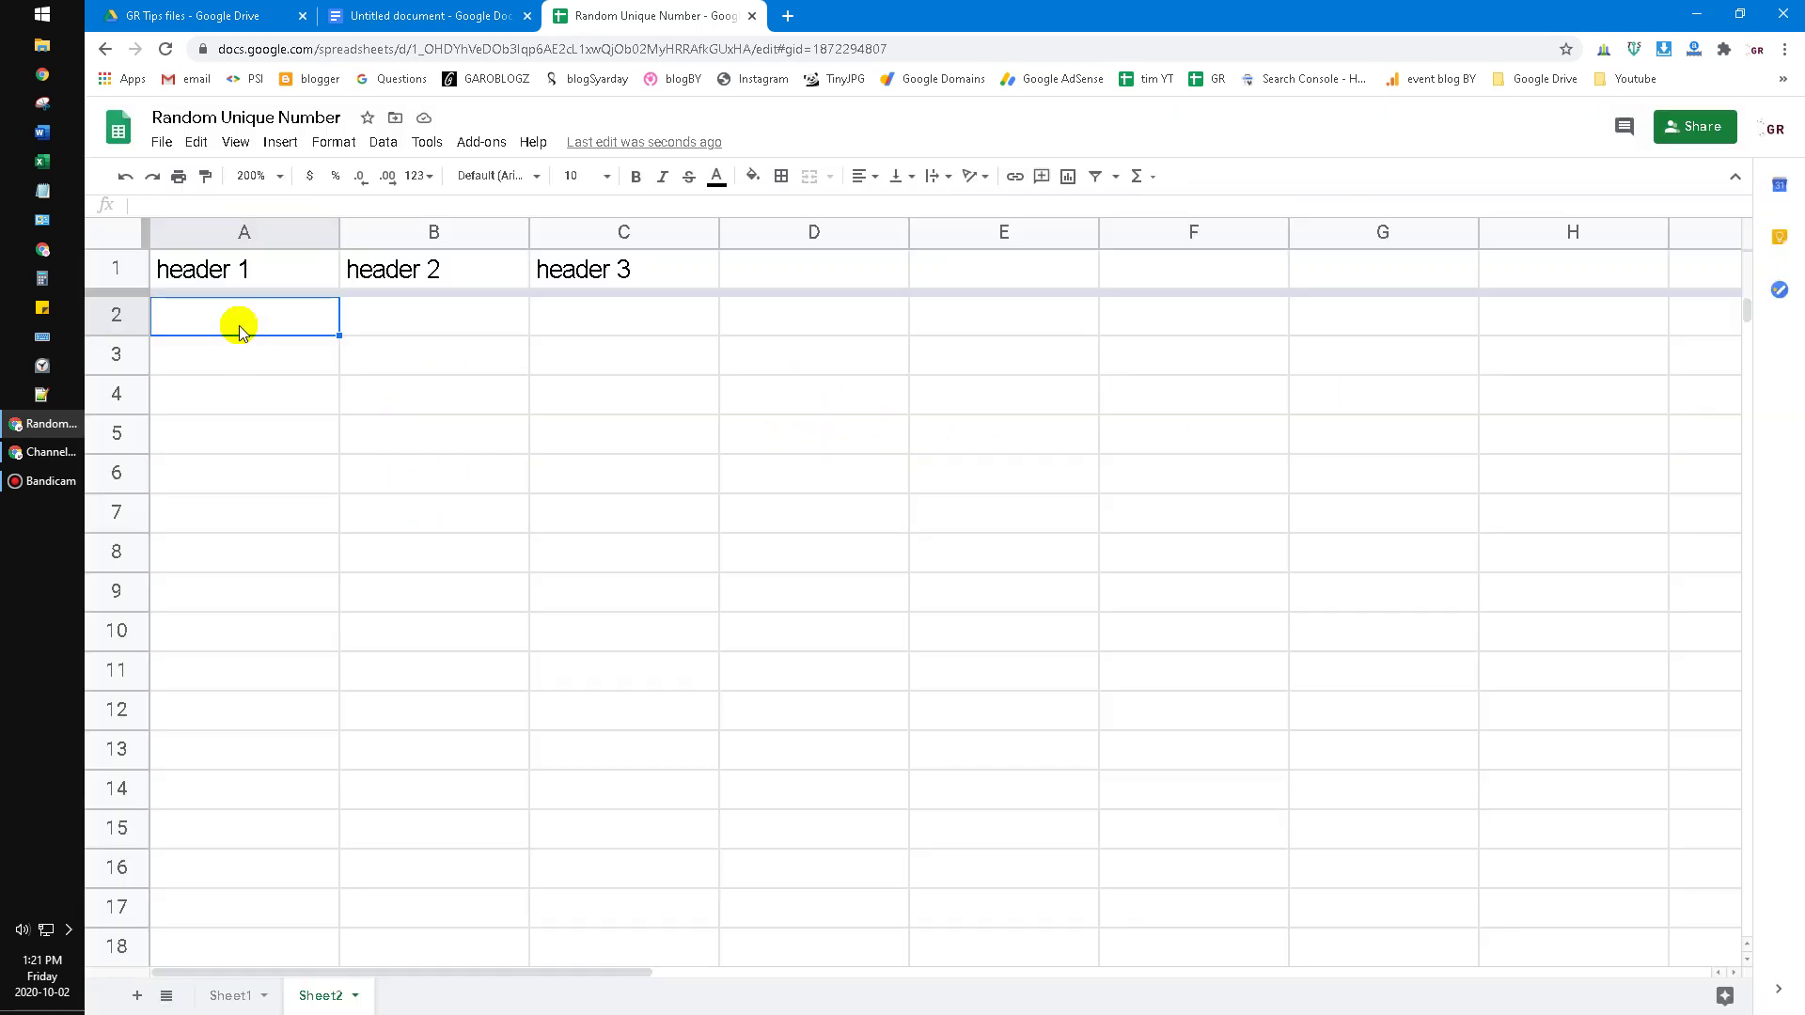
pyautogui.click(233, 269)
pyautogui.scroll(-10, 413, 692)
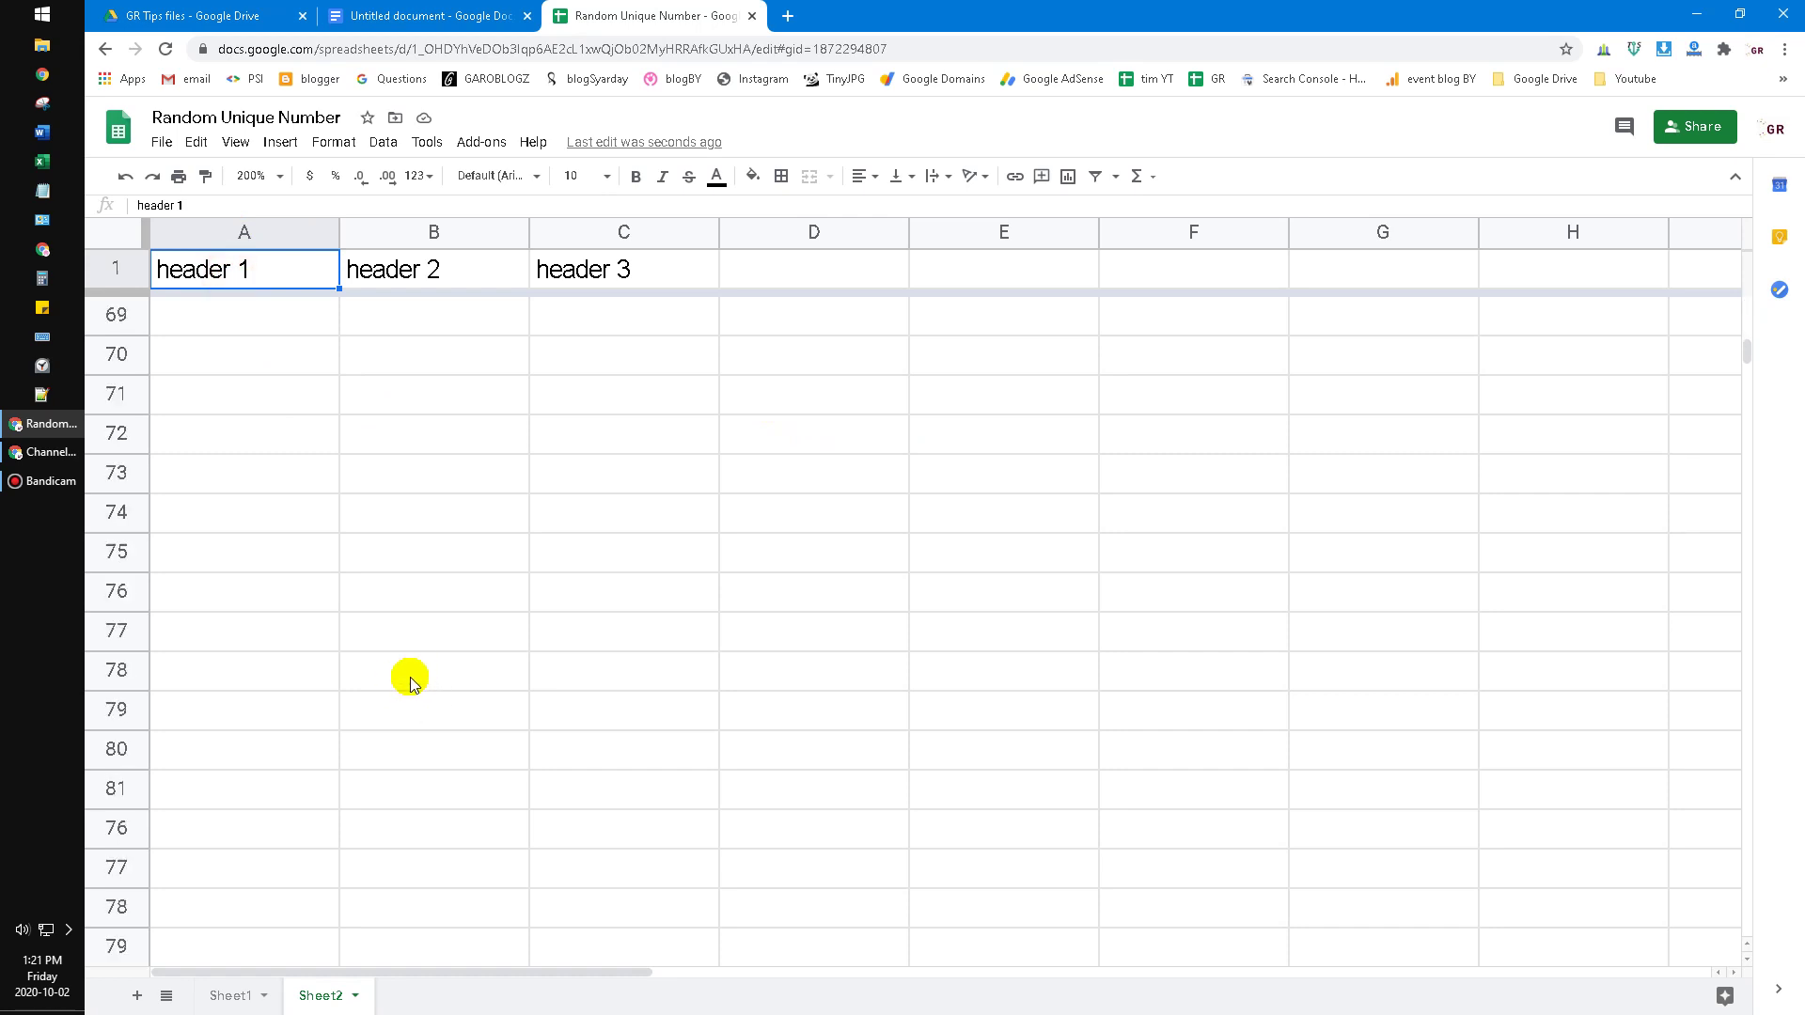
pyautogui.scroll(-10, 423, 705)
pyautogui.scroll(-5, 507, 804)
pyautogui.keyDown('shift'); pyautogui.click(593, 885); pyautogui.keyUp('shift')
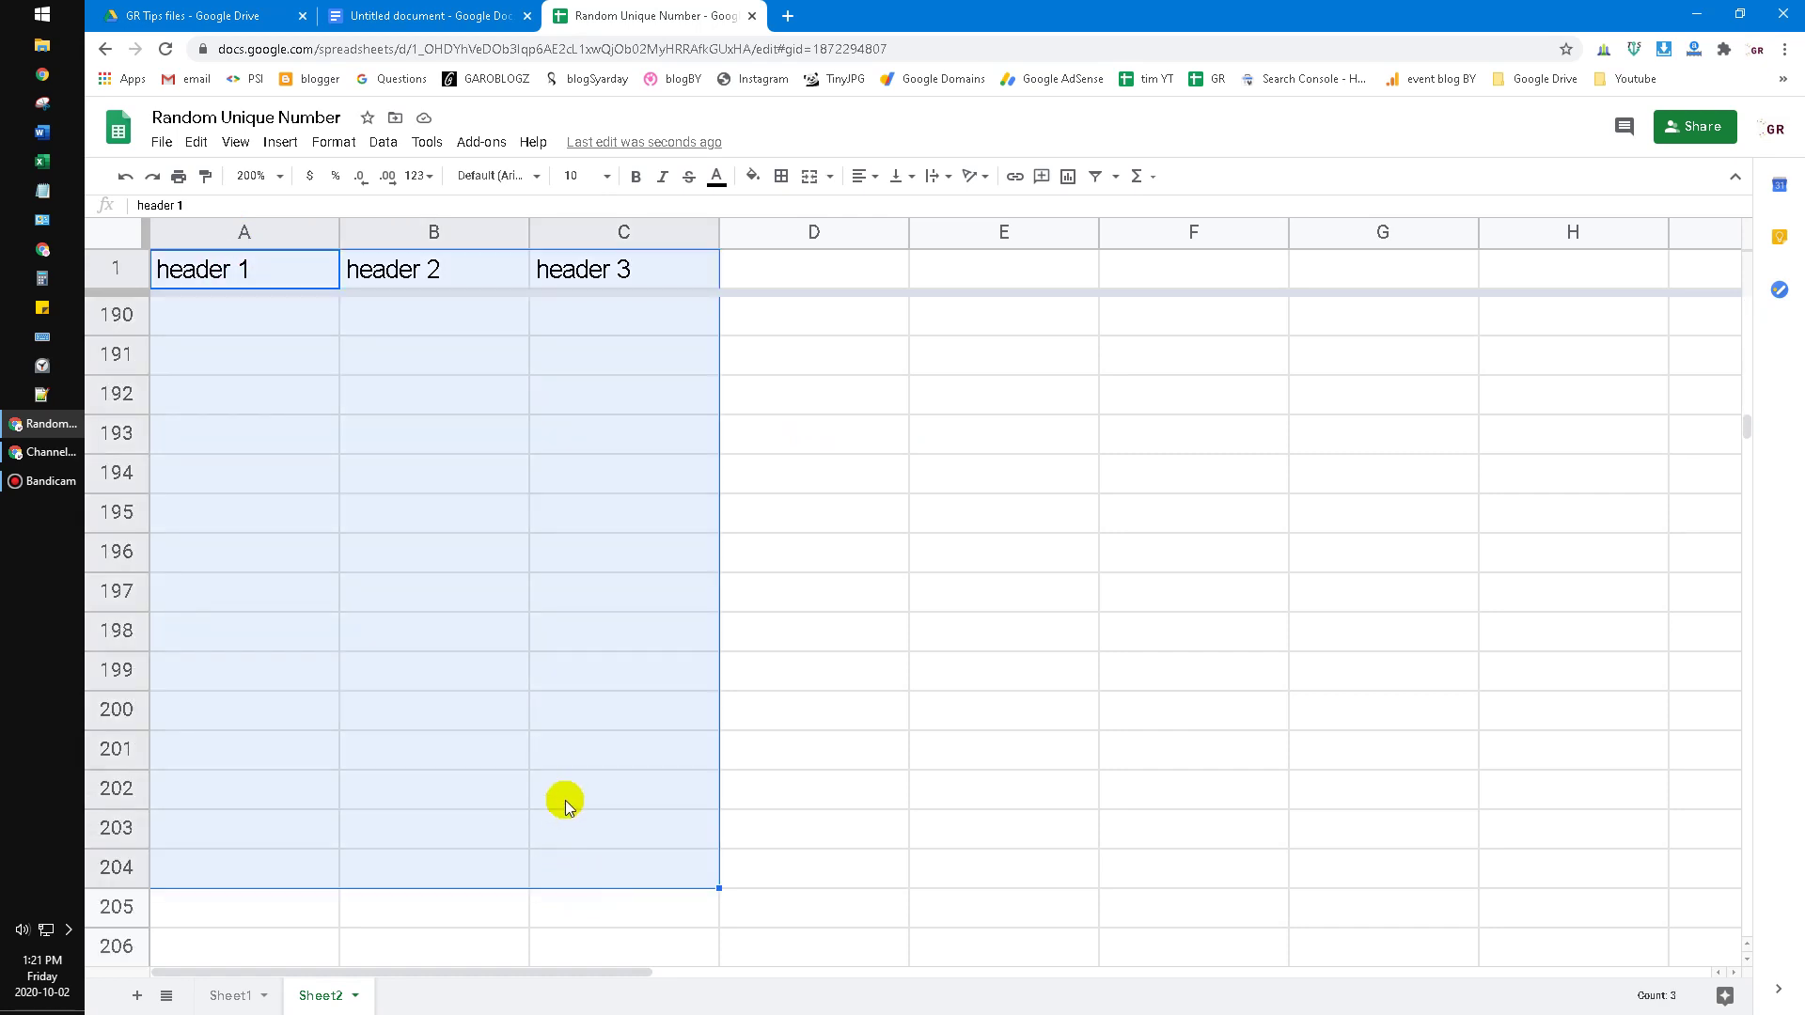
pyautogui.hotkey('ctrl', 'p')
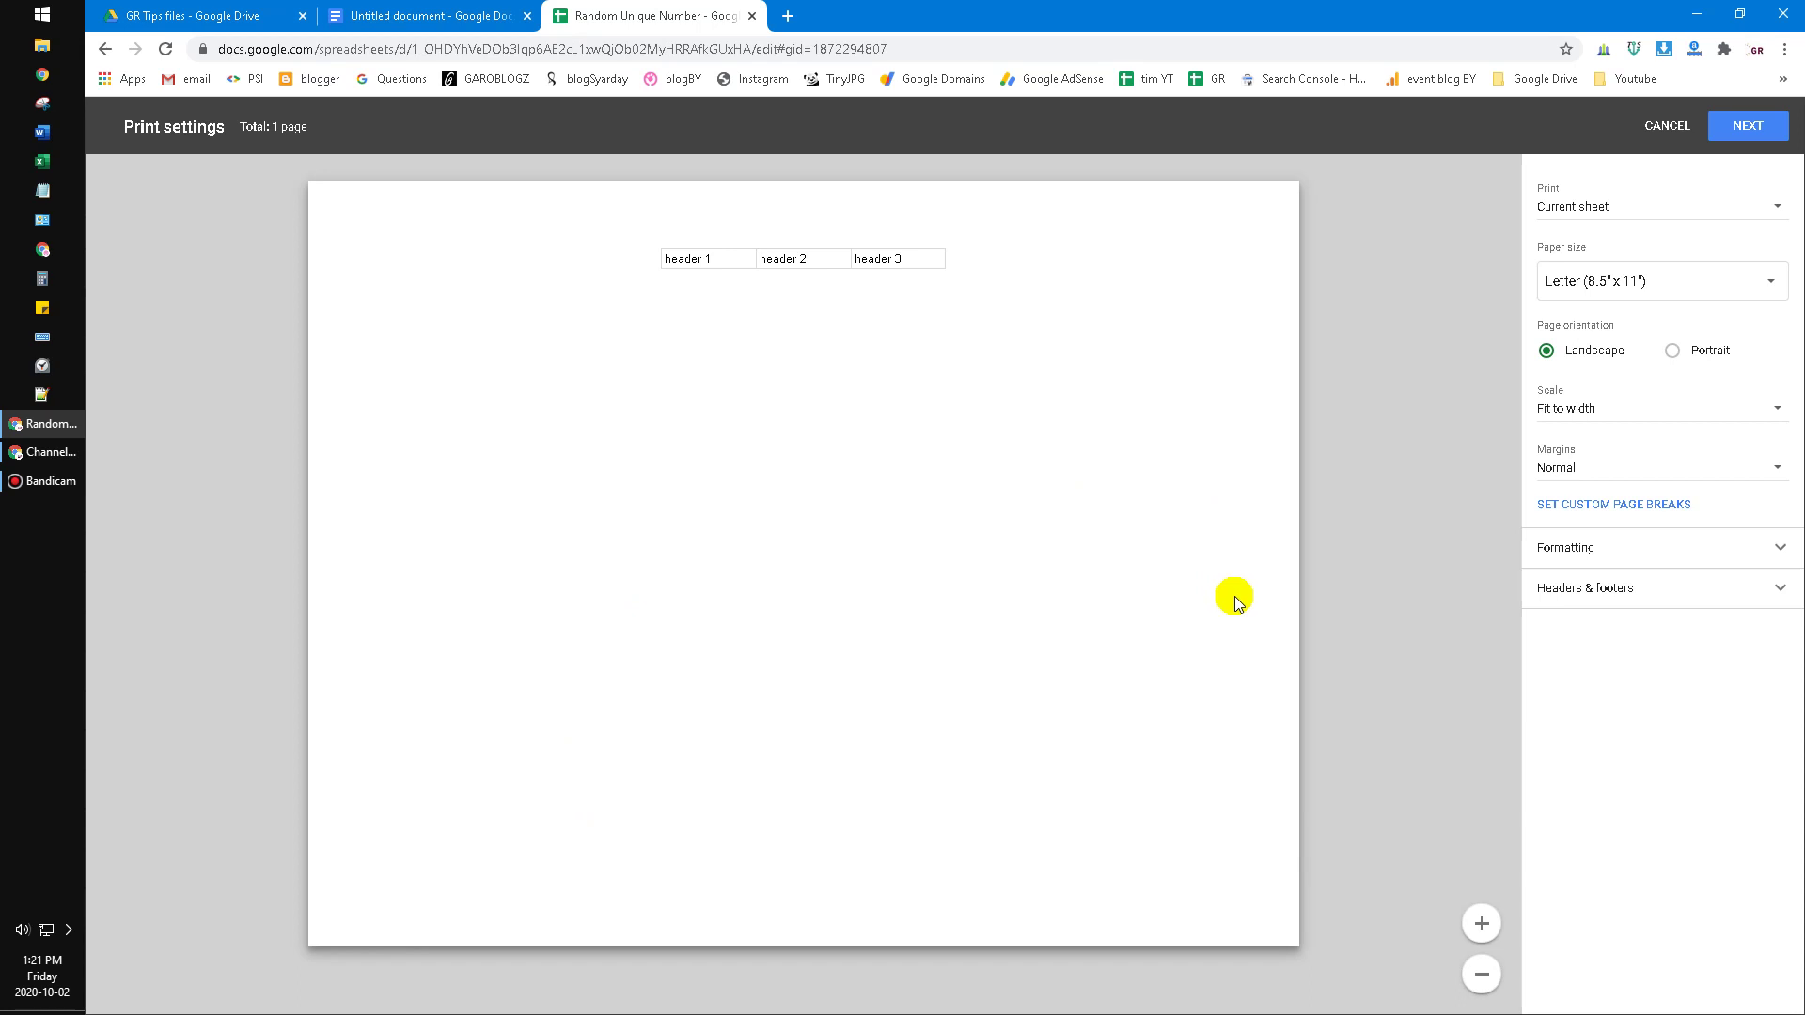
pyautogui.click(1637, 207)
pyautogui.click(1597, 277)
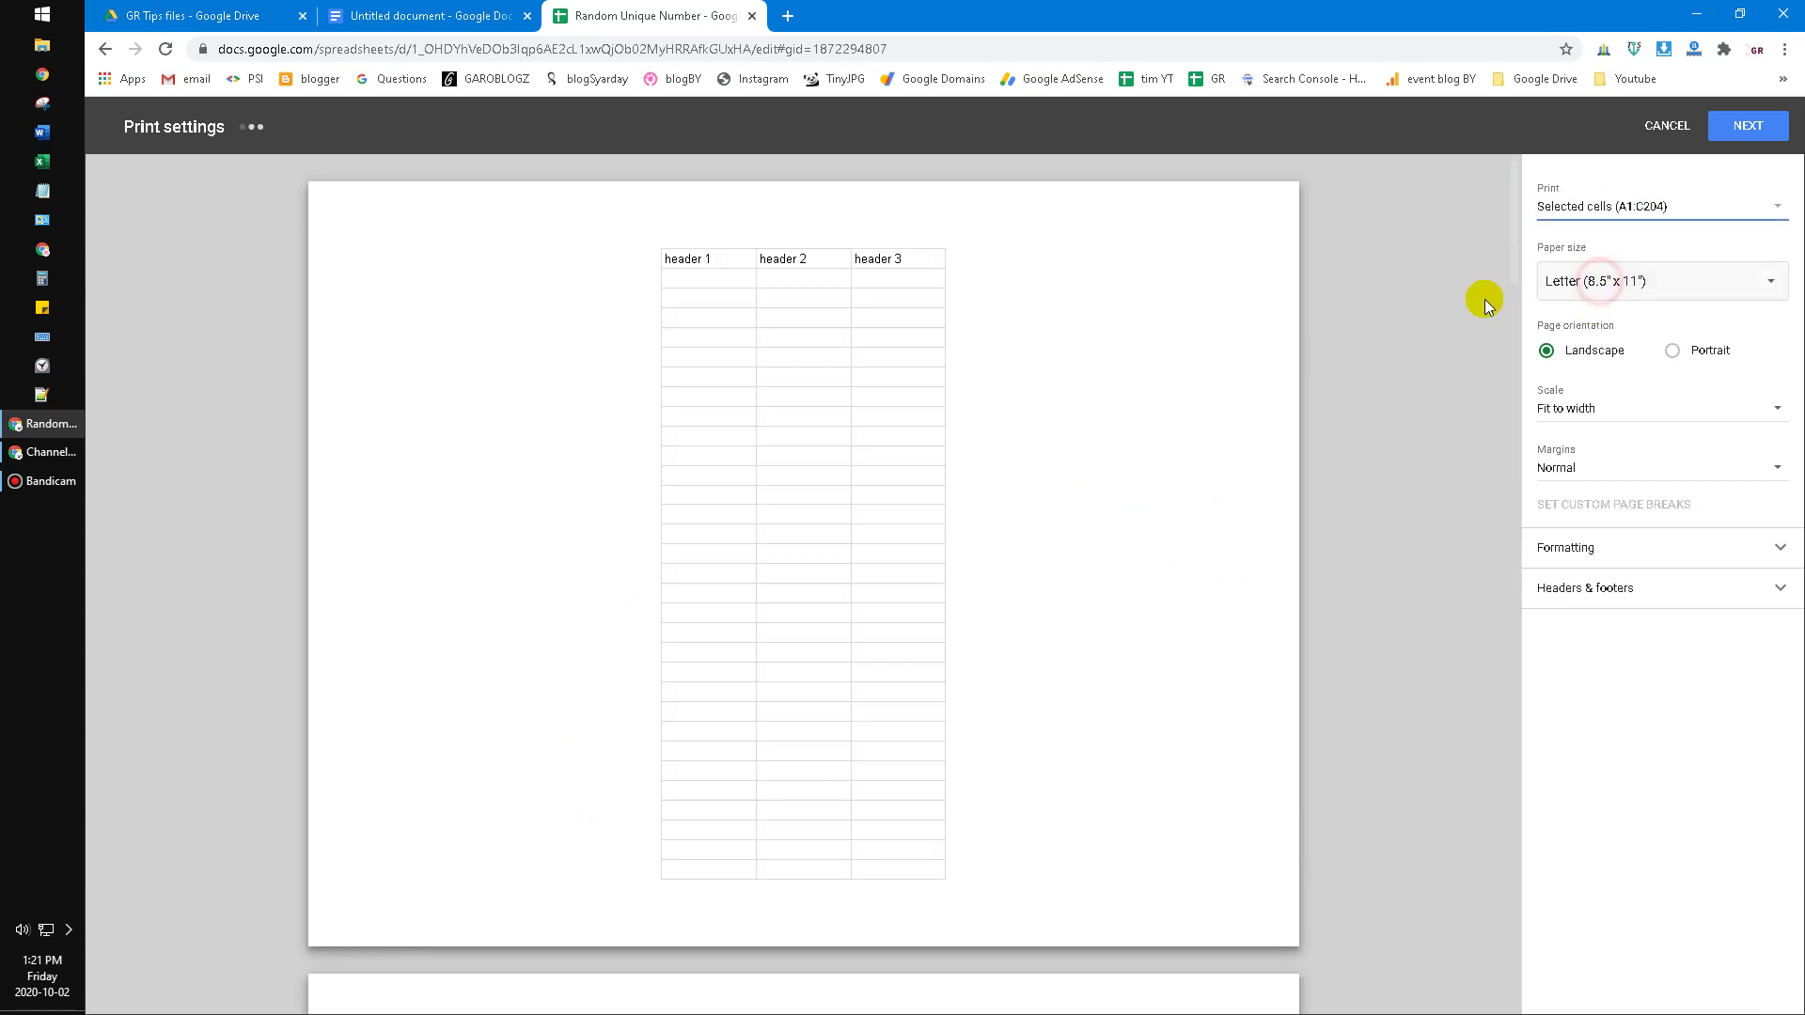
pyautogui.scroll(-5, 761, 564)
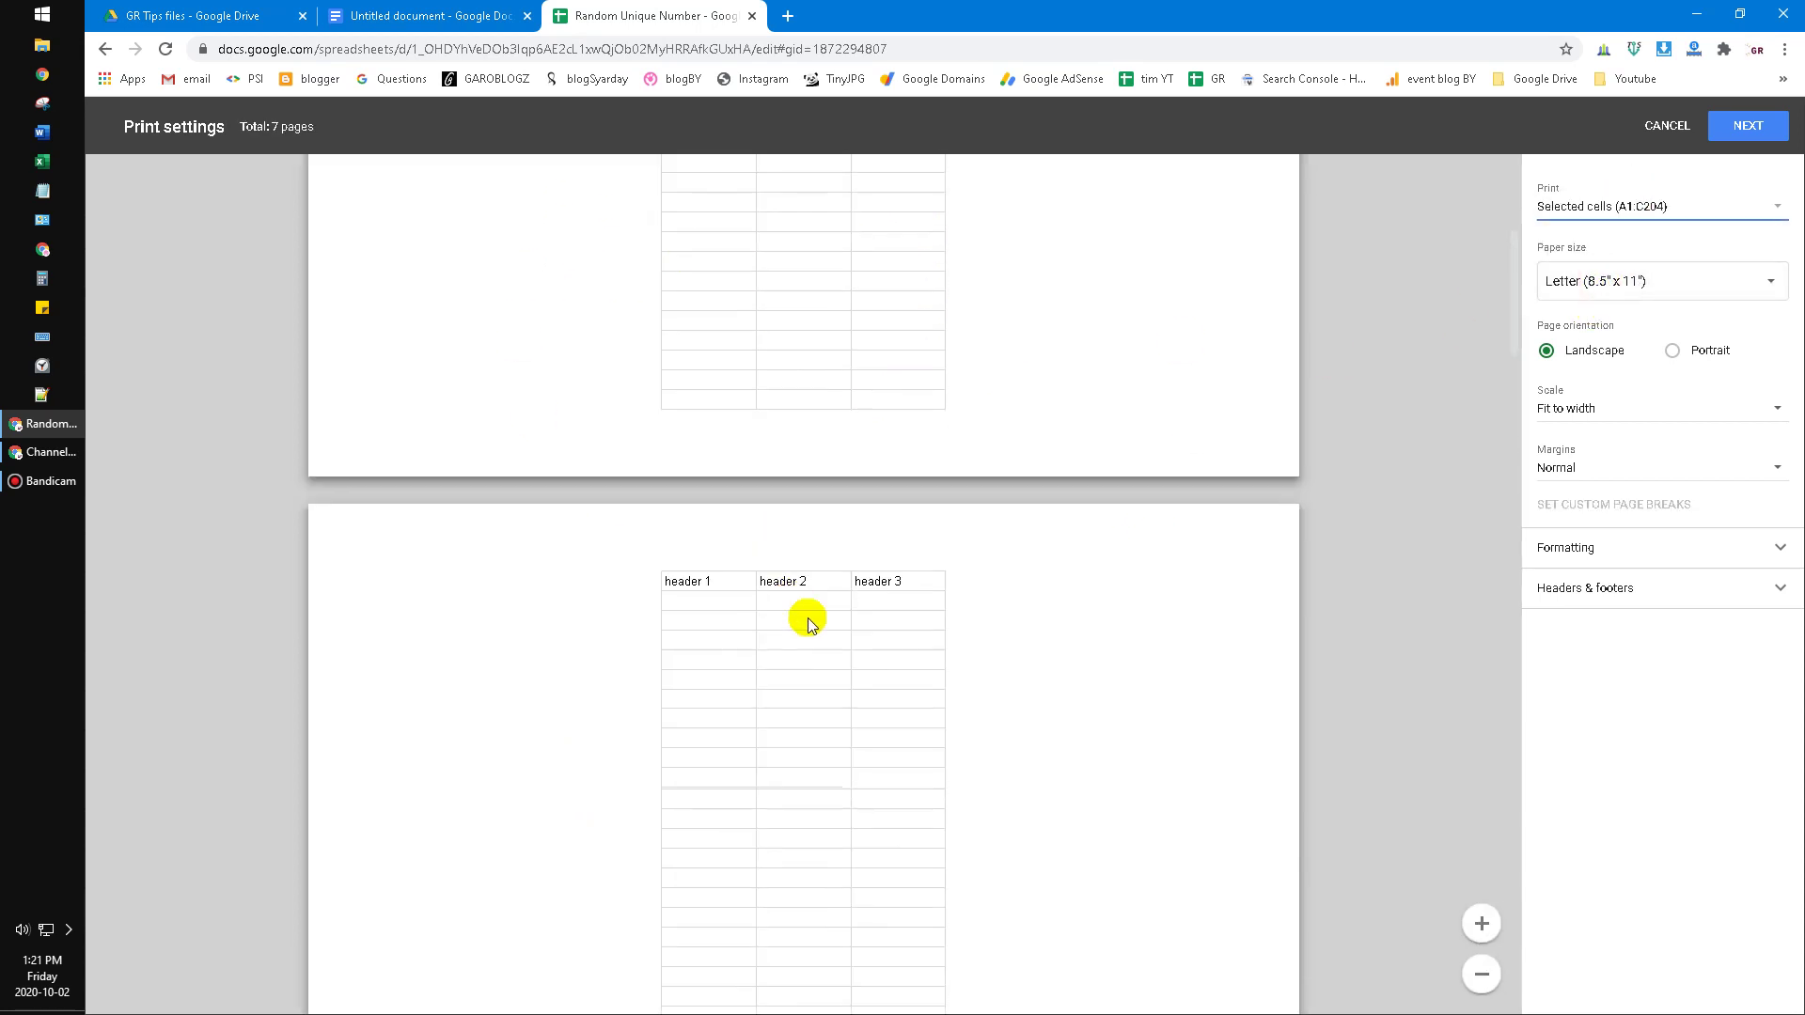
pyautogui.scroll(-3, 705, 546)
pyautogui.scroll(-2, 748, 536)
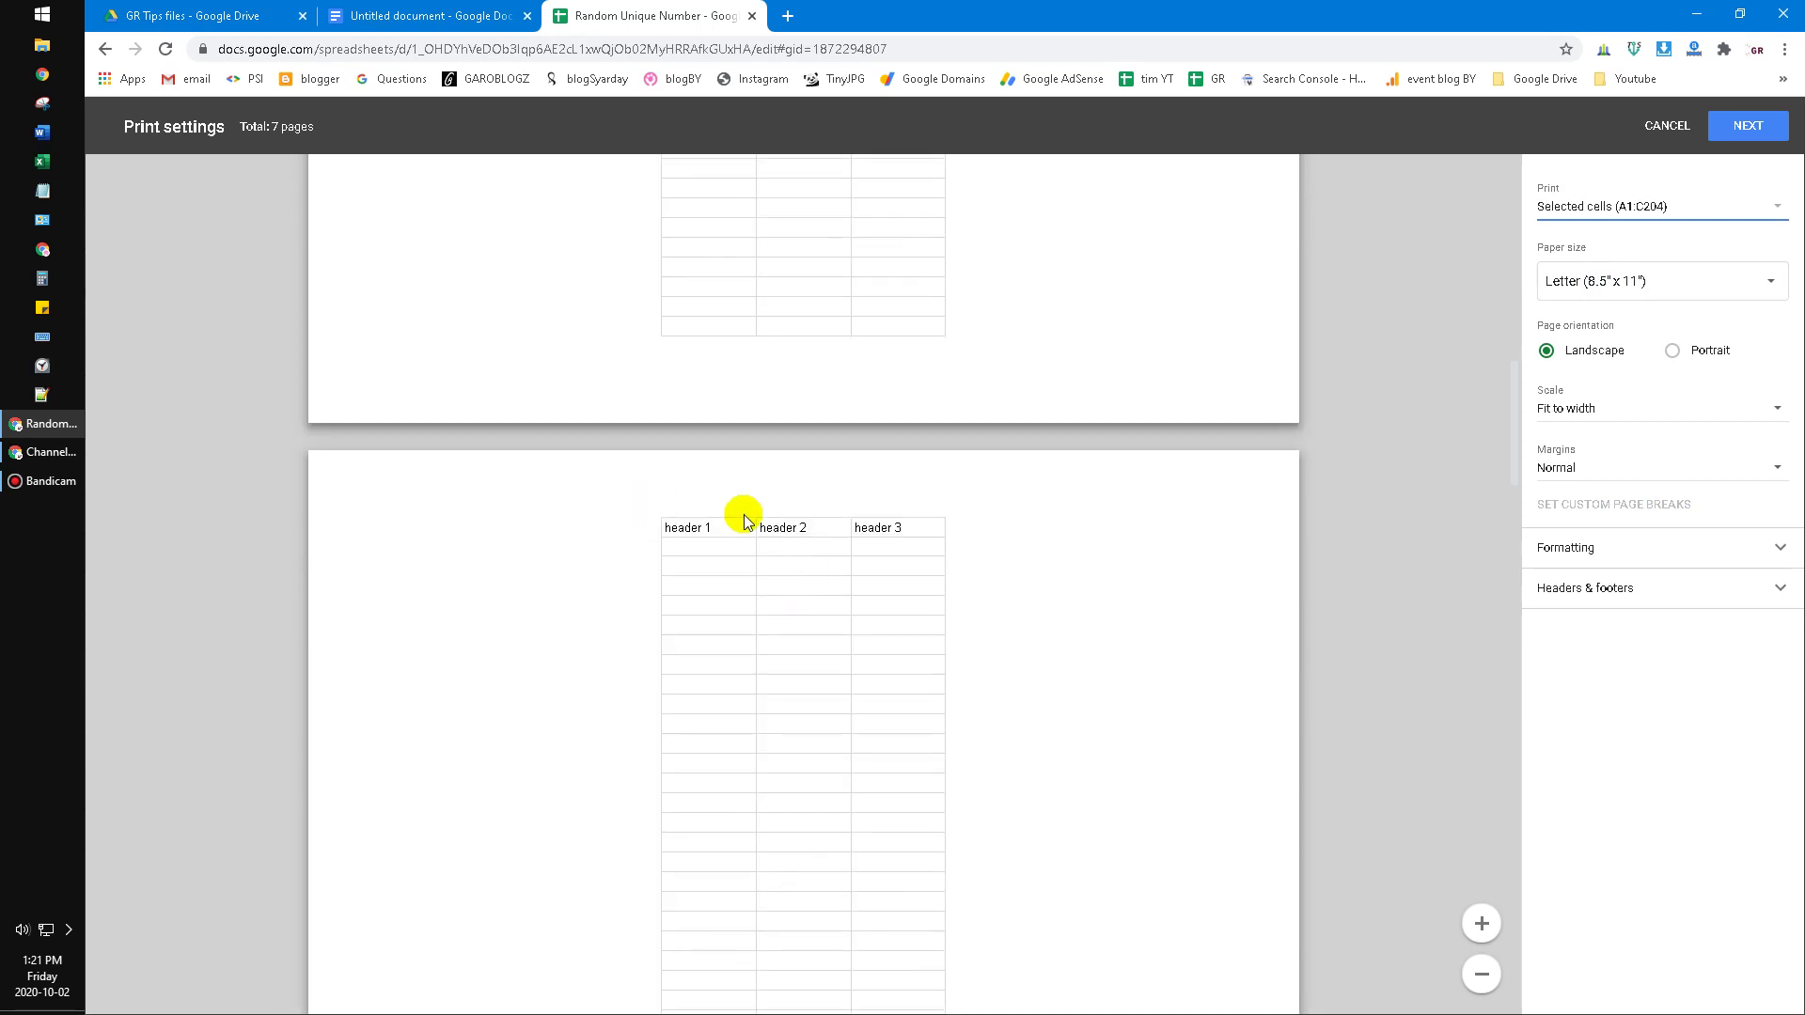
pyautogui.scroll(-4, 825, 565)
pyautogui.scroll(-4, 825, 540)
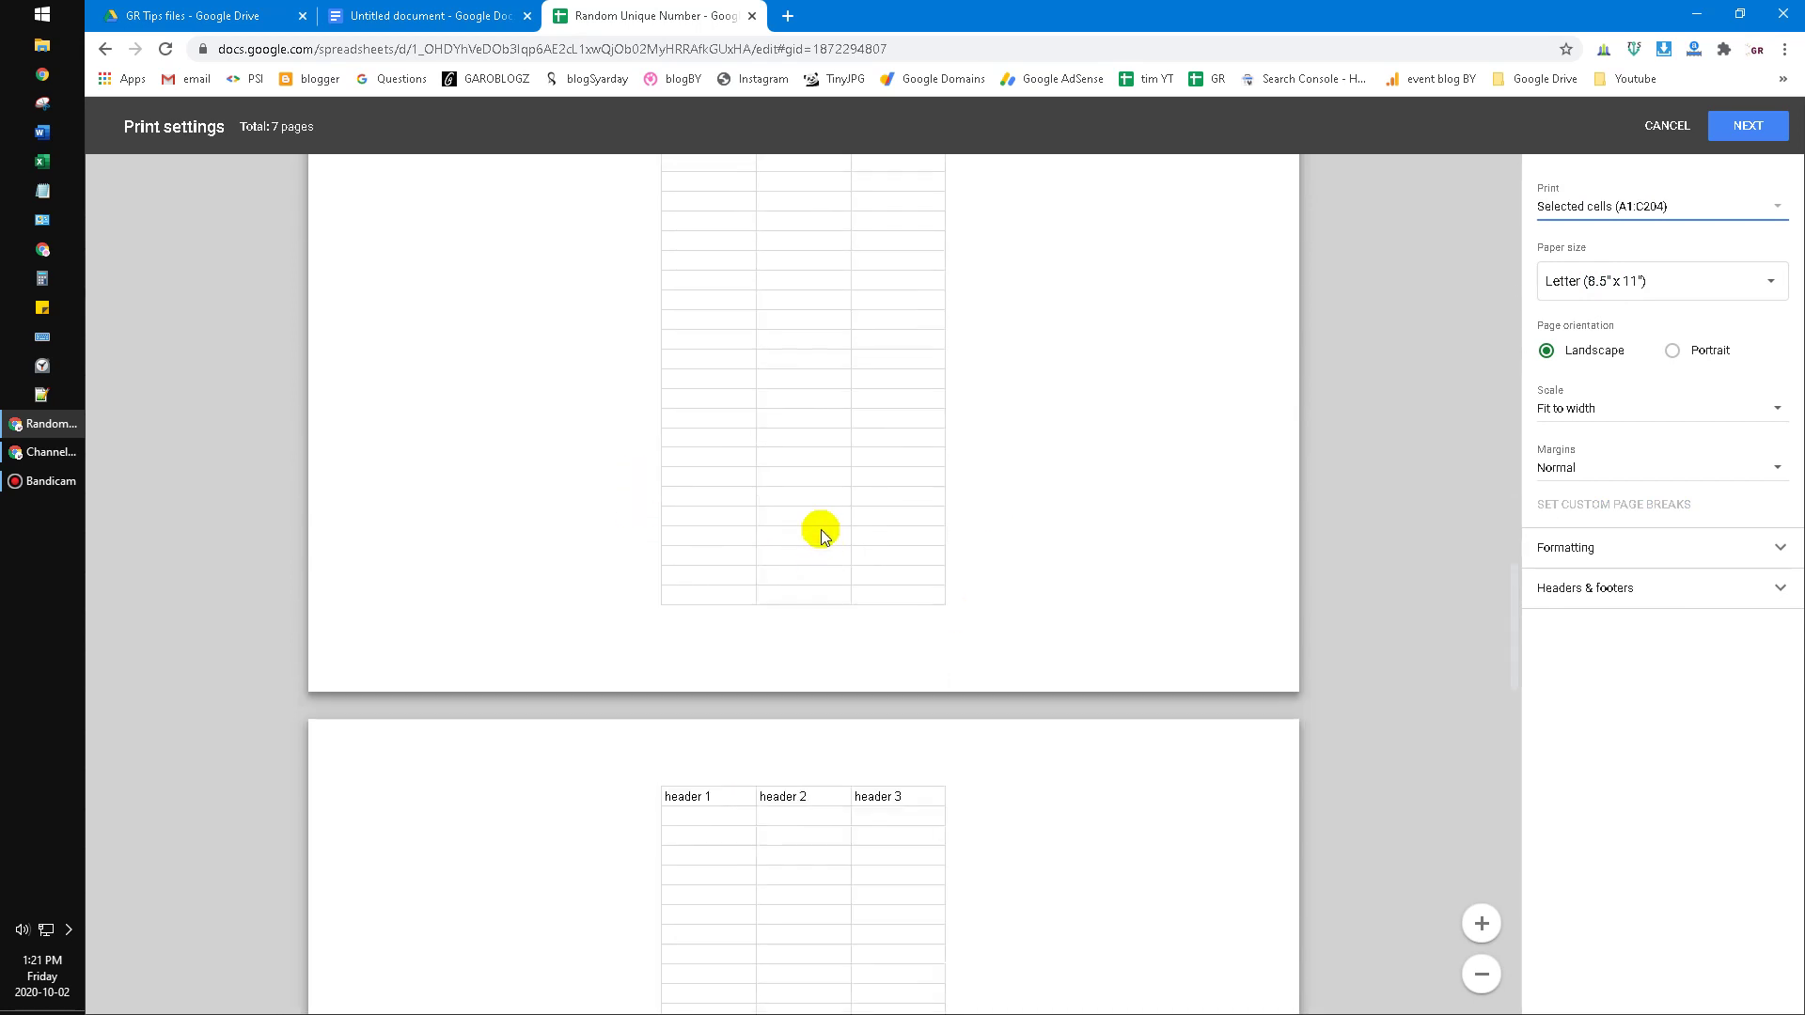
# Step: Return to the Untitled document and place the cursor in the second table's first row
pyautogui.click(423, 16)
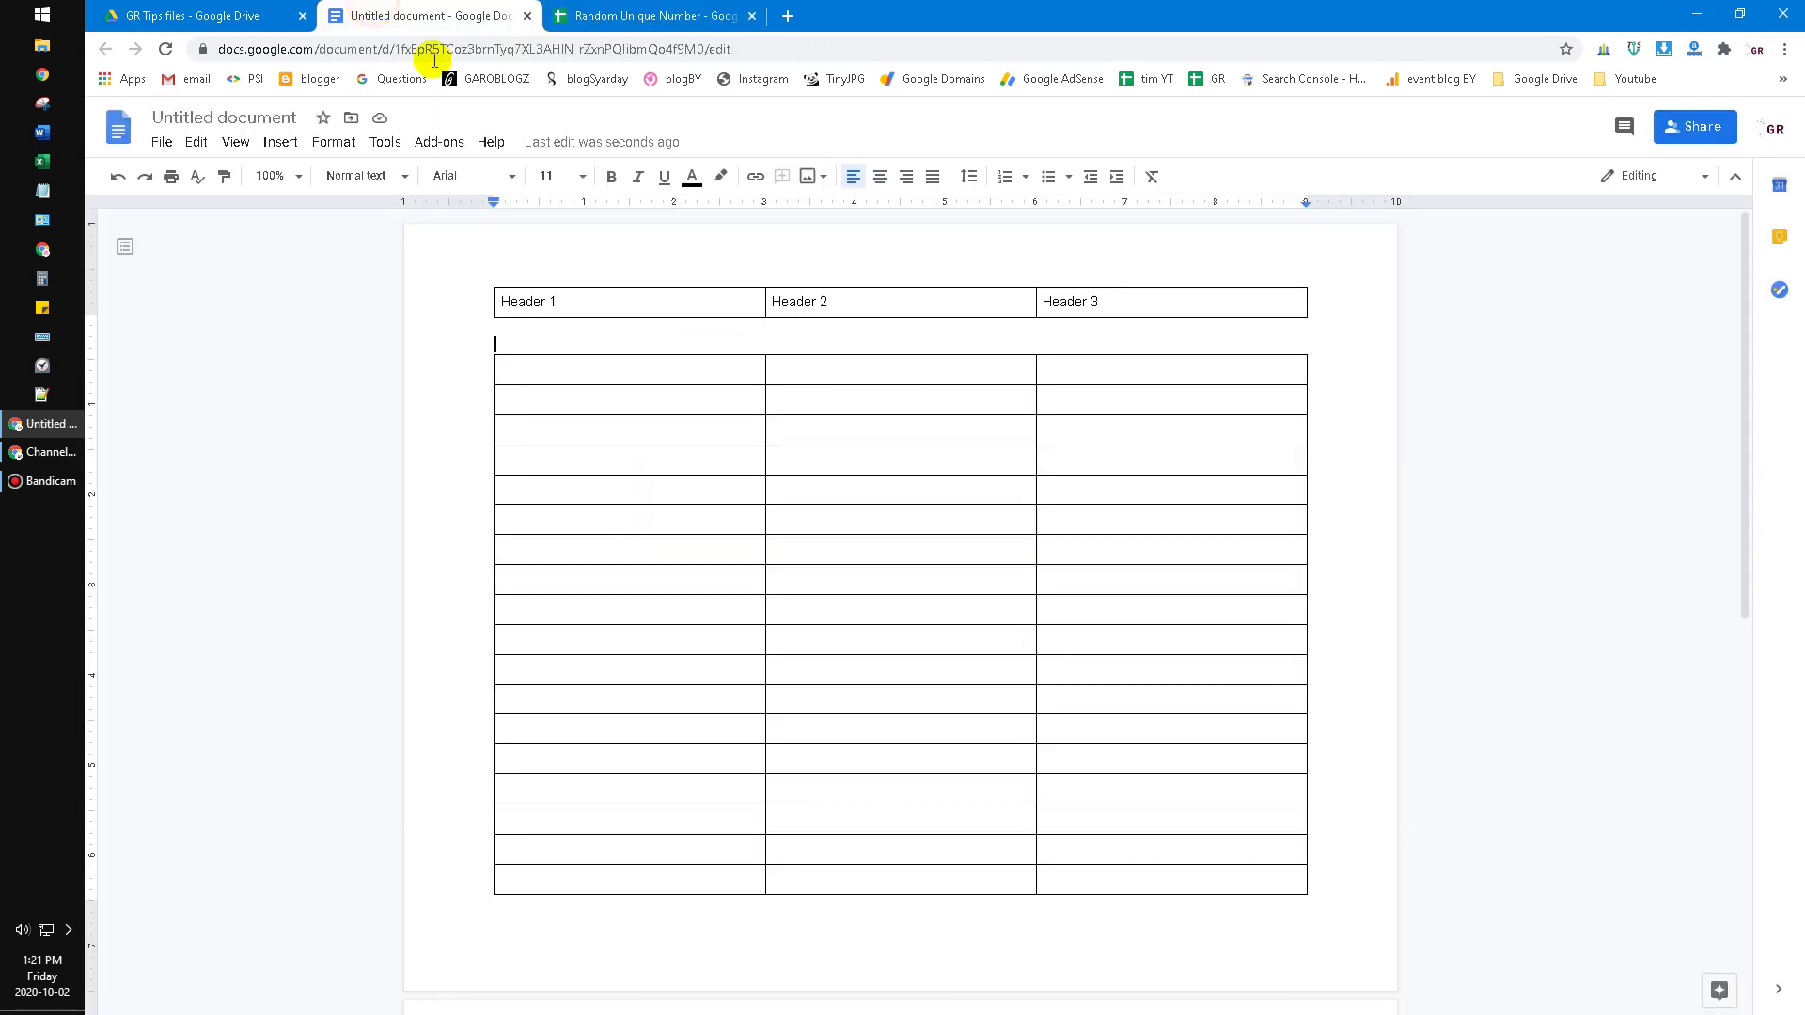
pyautogui.click(583, 11)
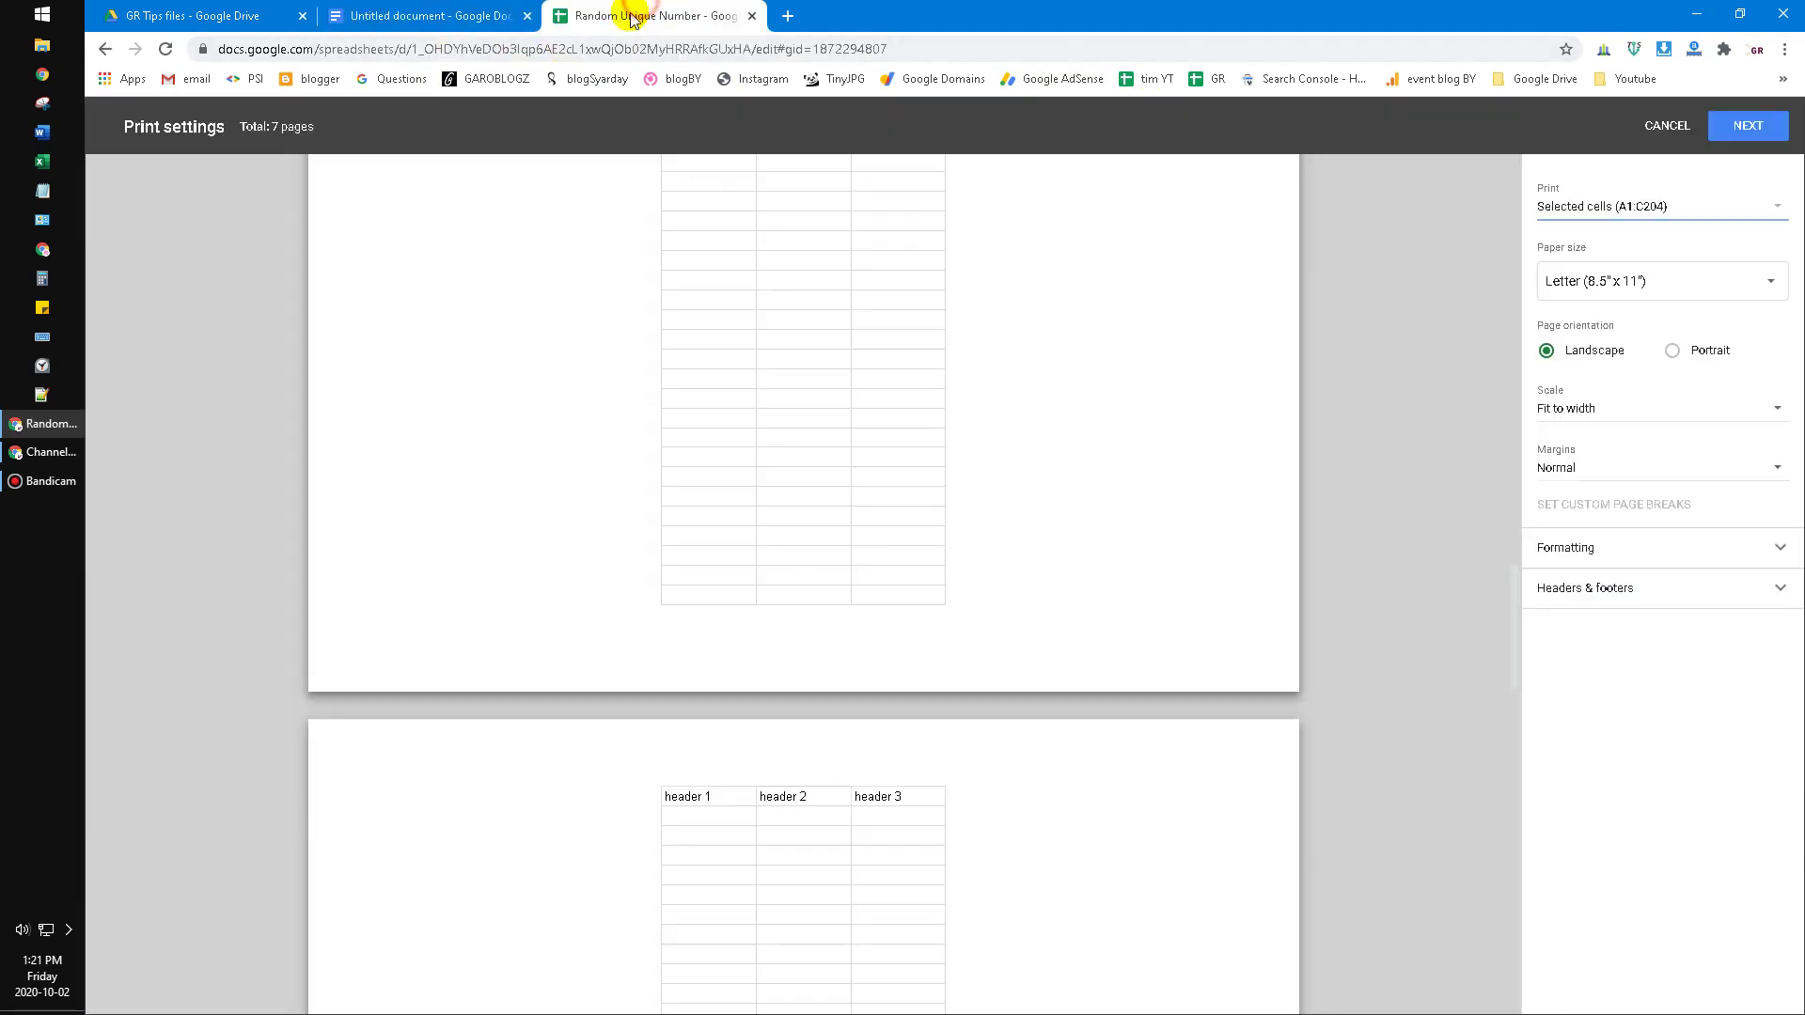
pyautogui.click(409, 16)
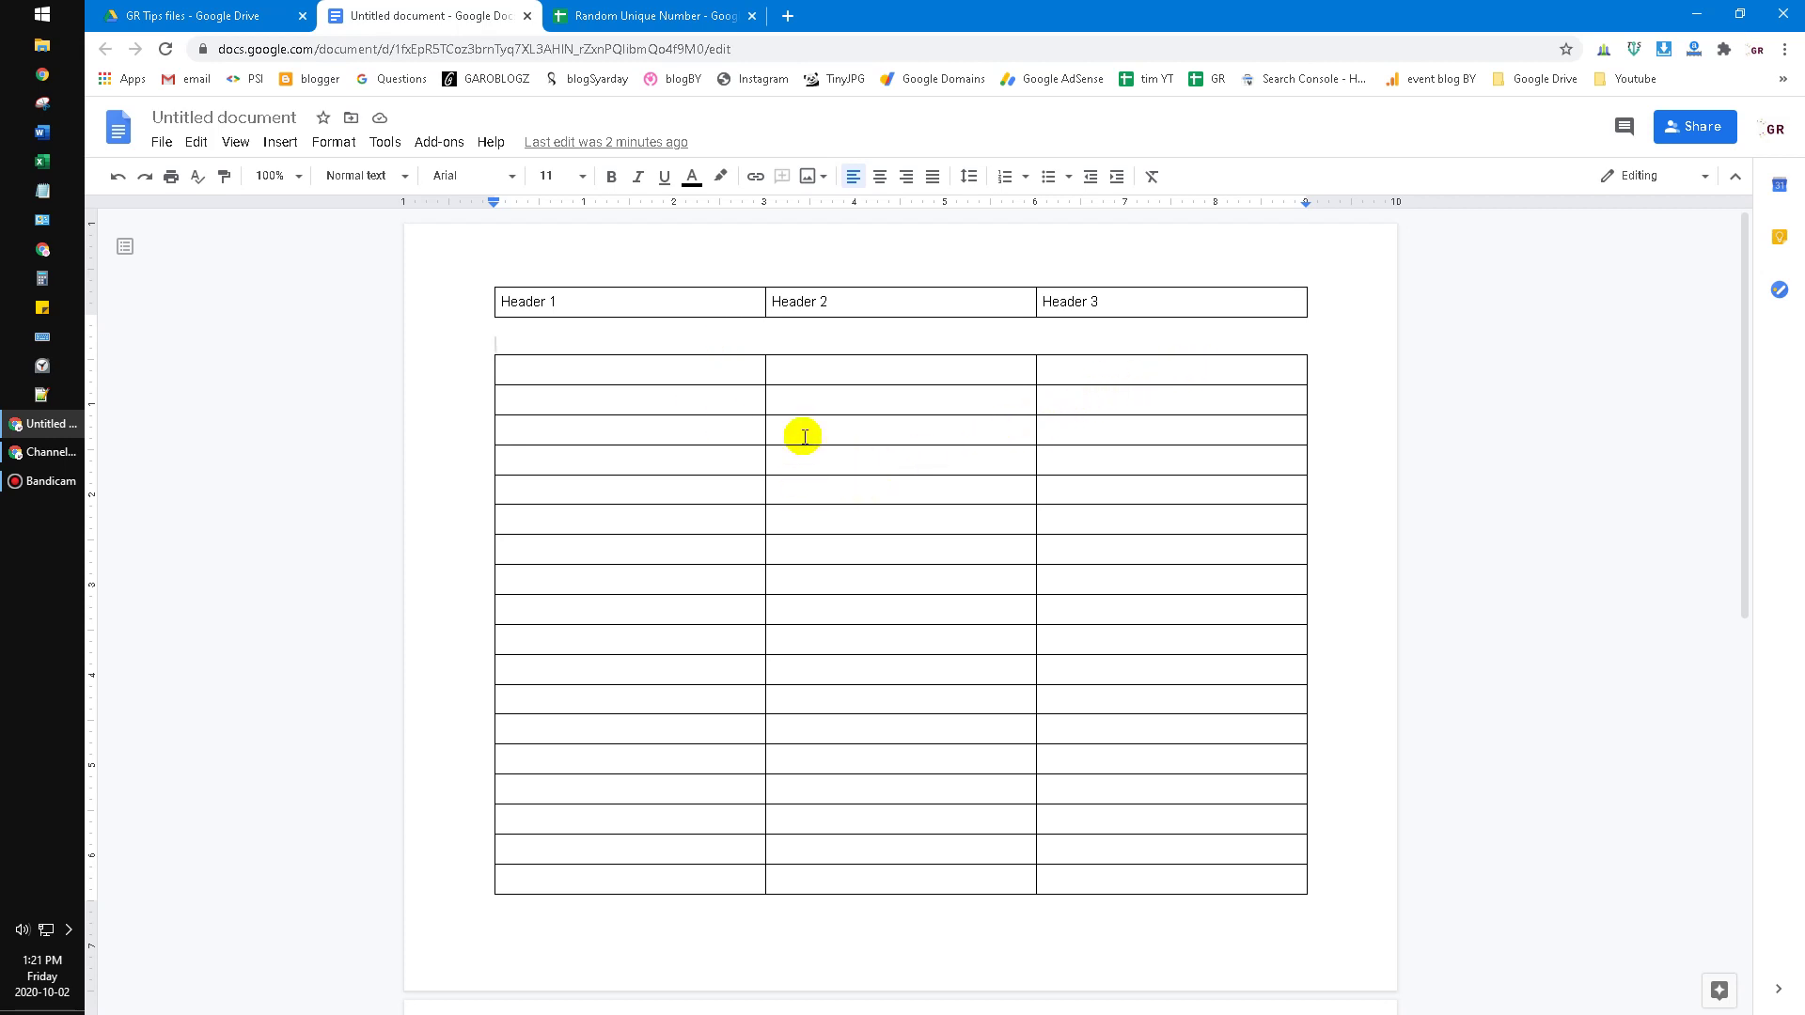
pyautogui.click(835, 361)
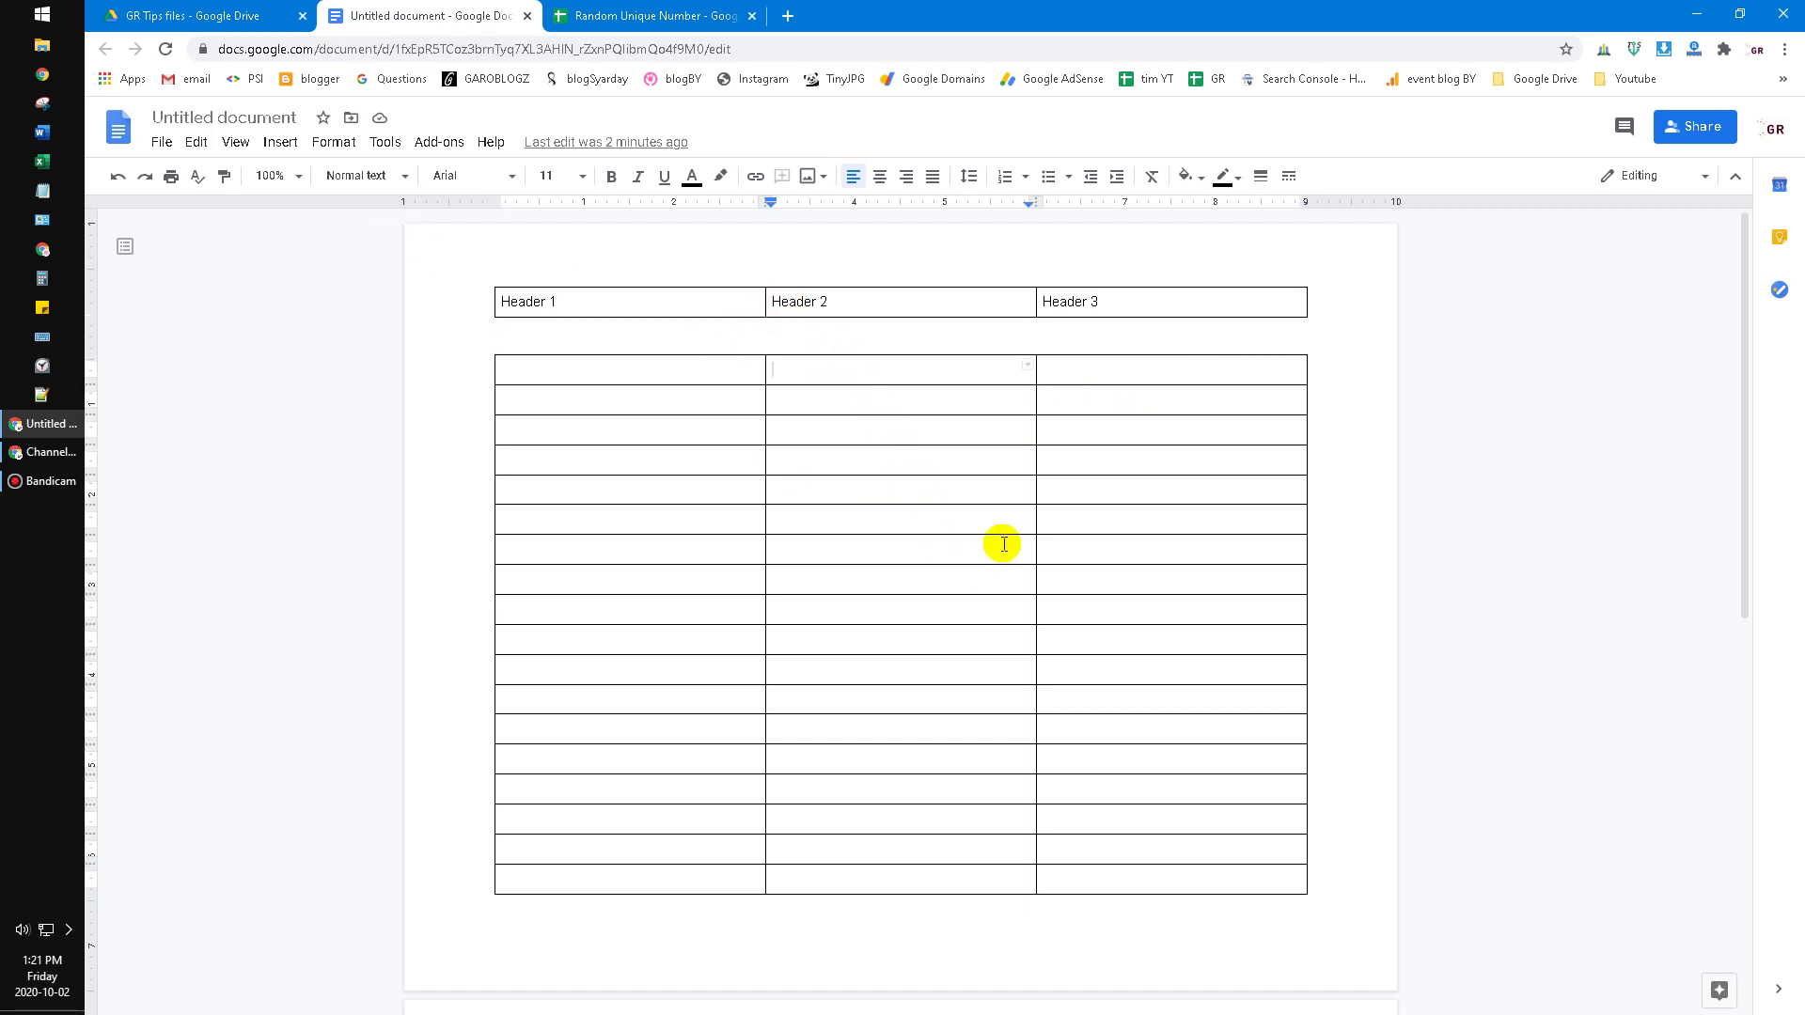